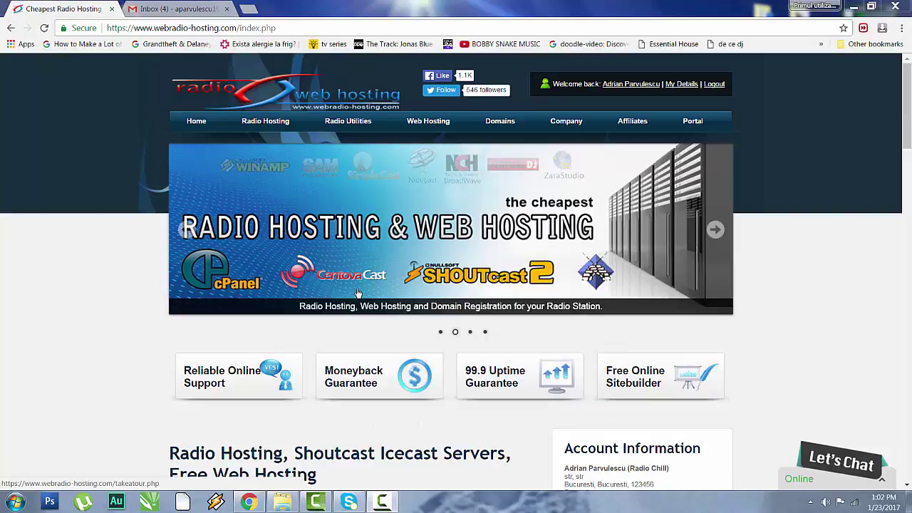
Switch to the Gmail inbox listing the webradio-hosting.com account messages
left_click(213, 5)
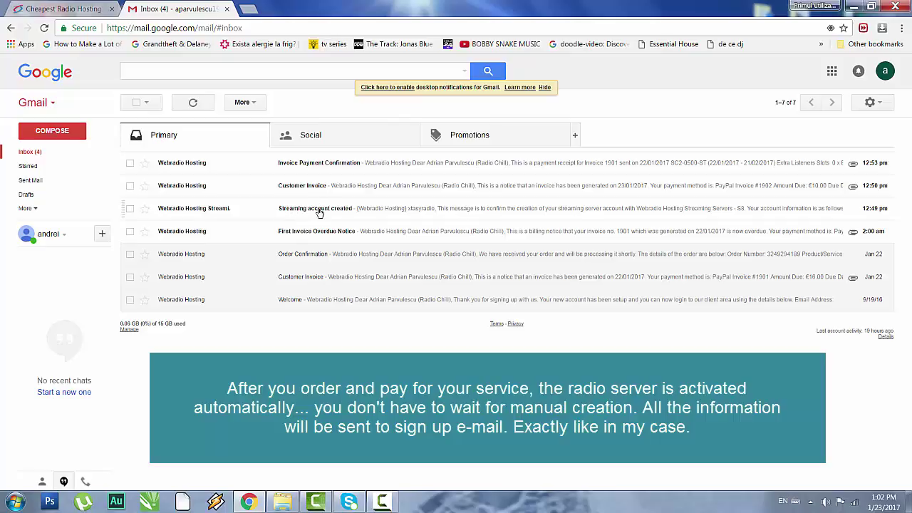
Open the 'Streaming account created' email from webradio-hosting.com
left_click(319, 210)
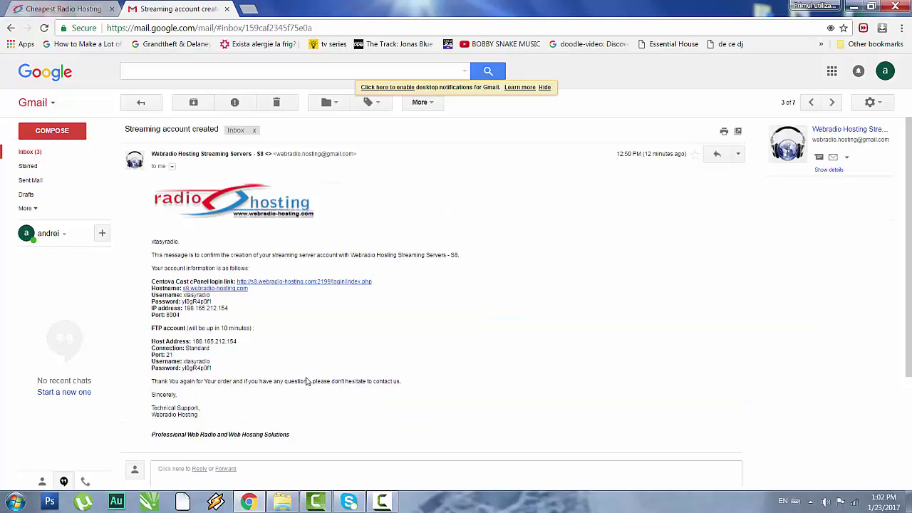
key("ctrl+shift+Tab")
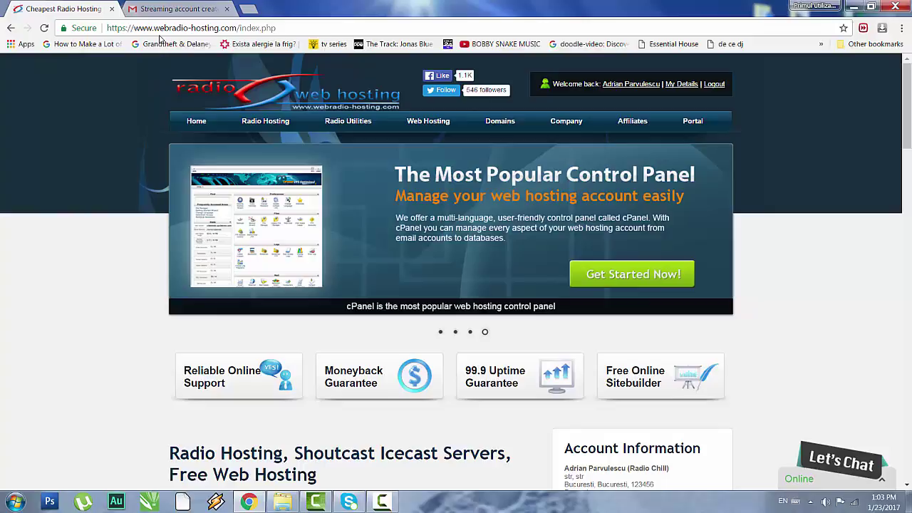
left_click(182, 7)
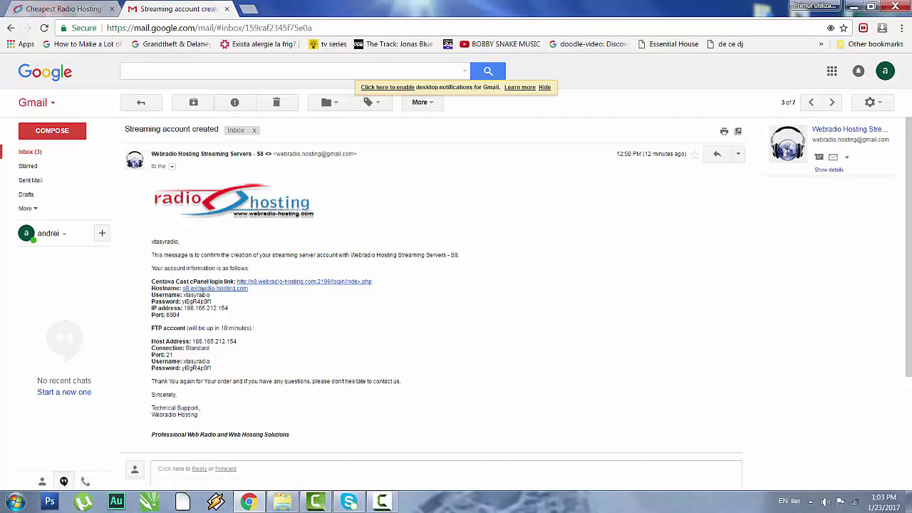
Highlight the server hostname, account username, server IP and port 8004 in the email
left_click_drag(249, 289, 182, 289)
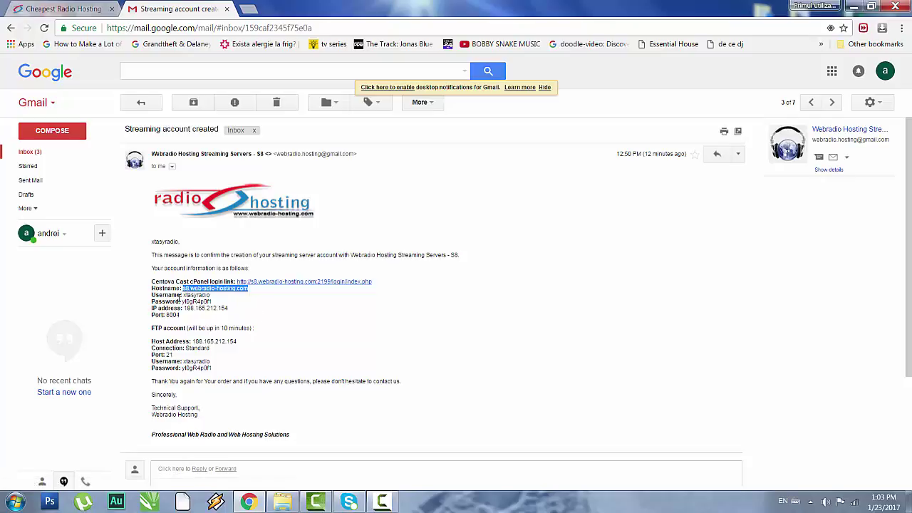
left_click_drag(210, 295, 184, 295)
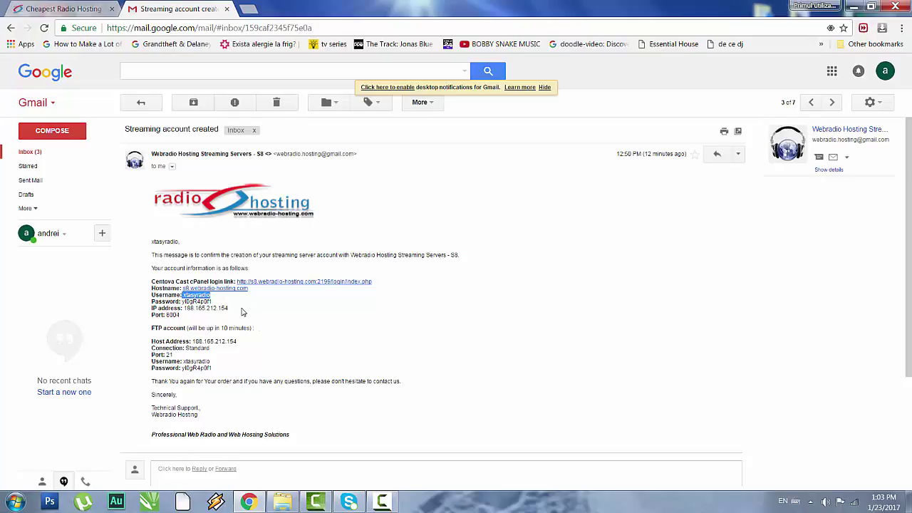
left_click_drag(229, 309, 191, 308)
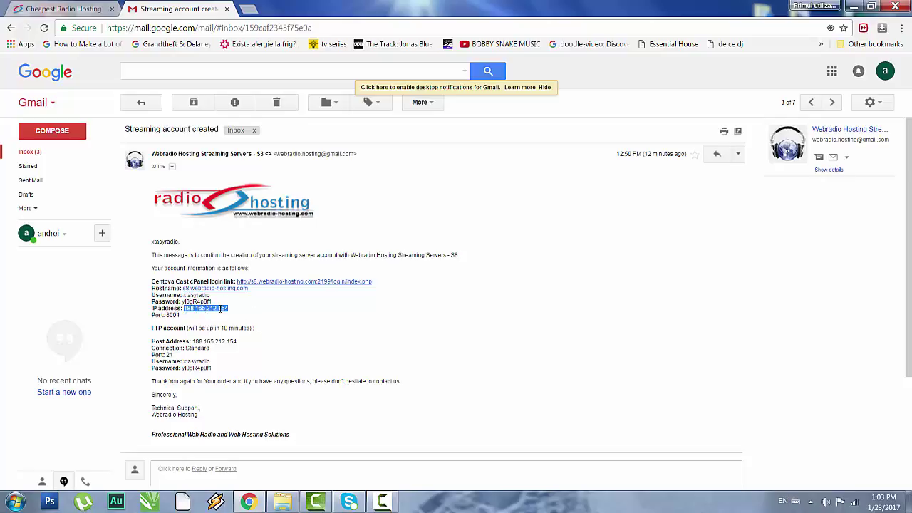
left_click_drag(180, 315, 166, 315)
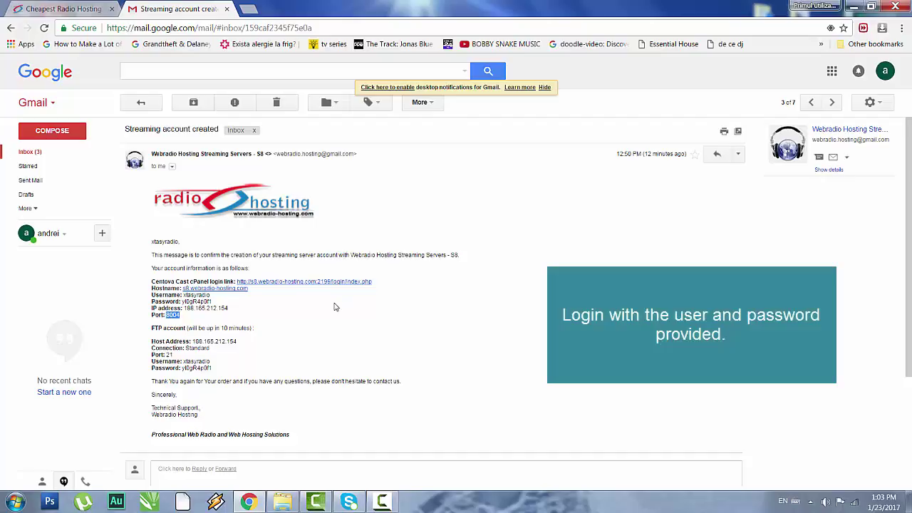
Open the Centova Cast login page and replace the username with the one from the email
left_click(366, 283)
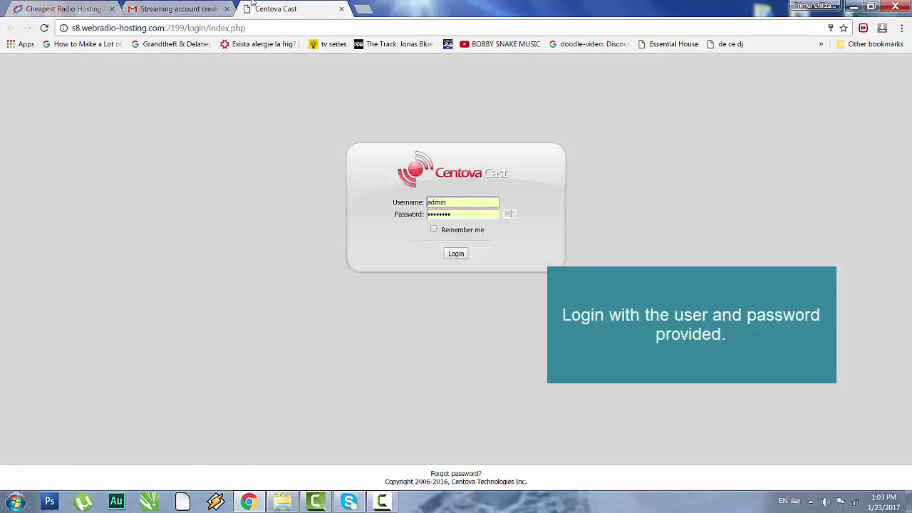
left_click(213, 9)
left_click_drag(211, 295, 185, 295)
key("ctrl+c")
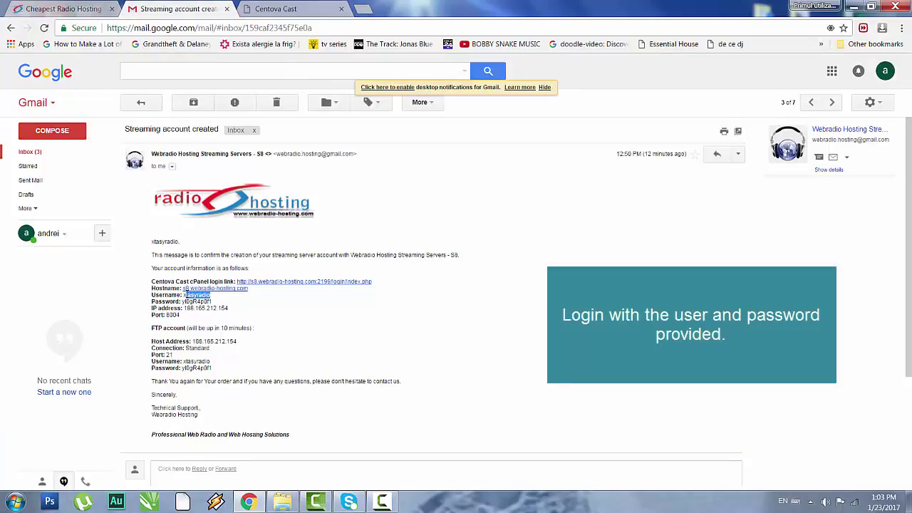
left_click(266, 10)
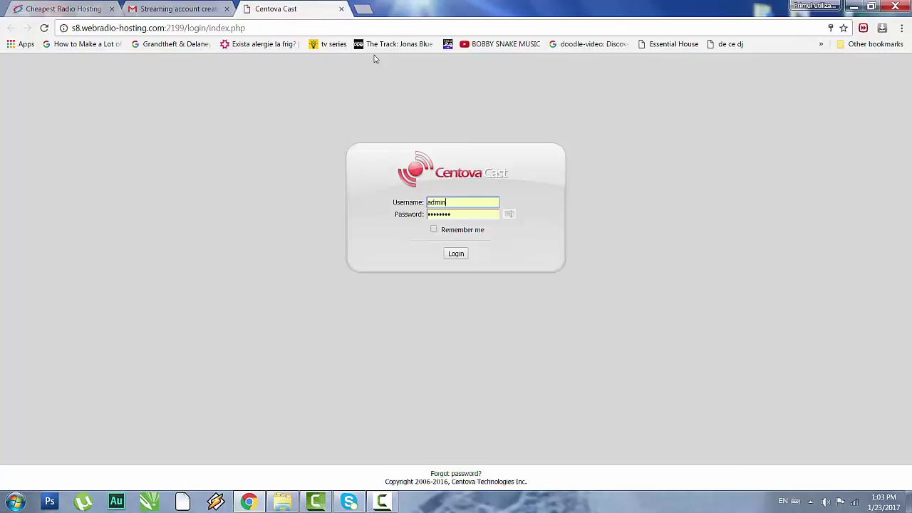
double_click(471, 206)
key("ctrl+v")
Copy the email's password into the login form, sign in, and let the browser save it
left_click(178, 9)
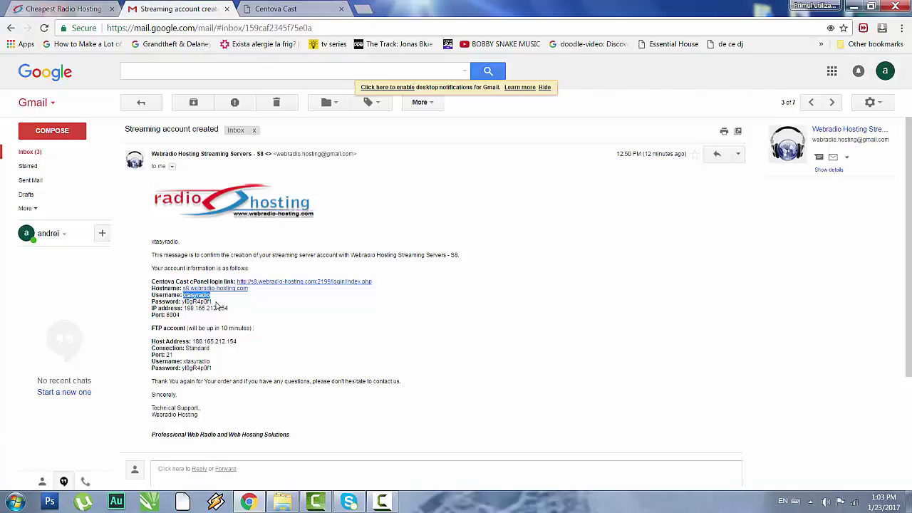
left_click_drag(212, 301, 182, 302)
key("ctrl+c")
left_click(281, 8)
double_click(465, 214)
key("ctrl+v")
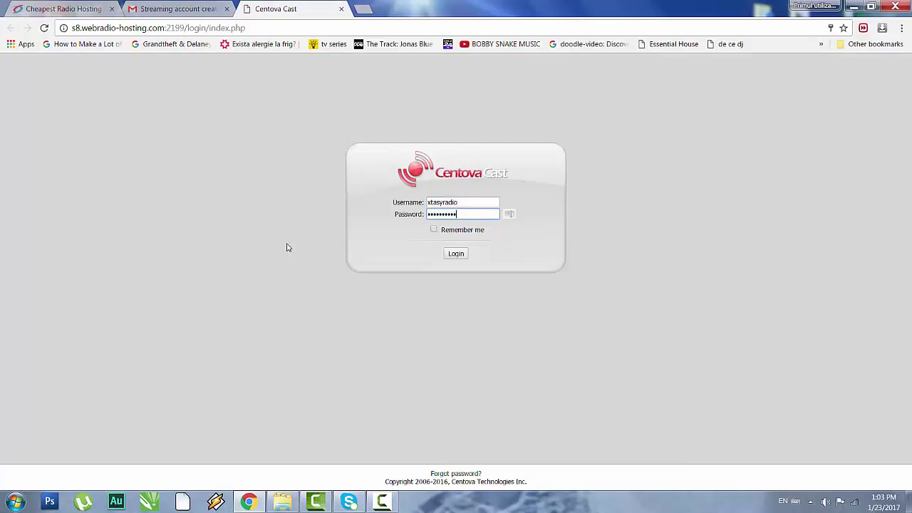
left_click(456, 254)
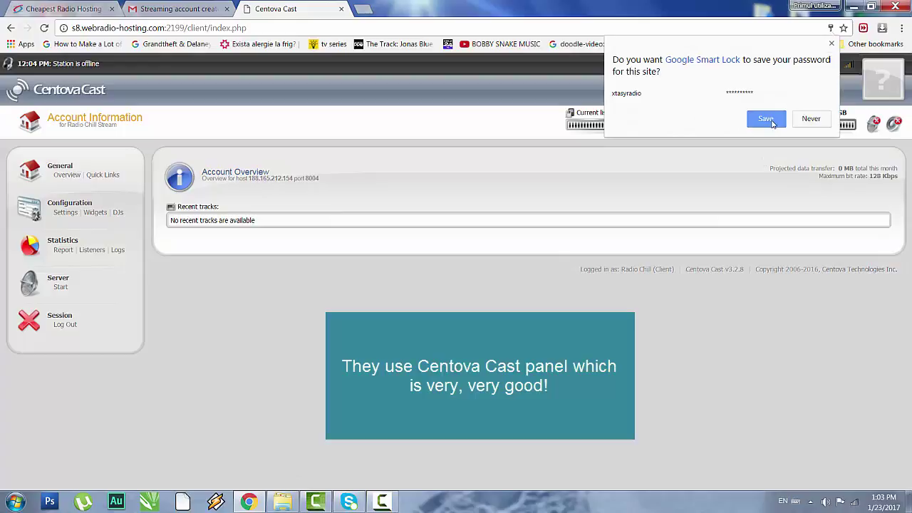
left_click(771, 121)
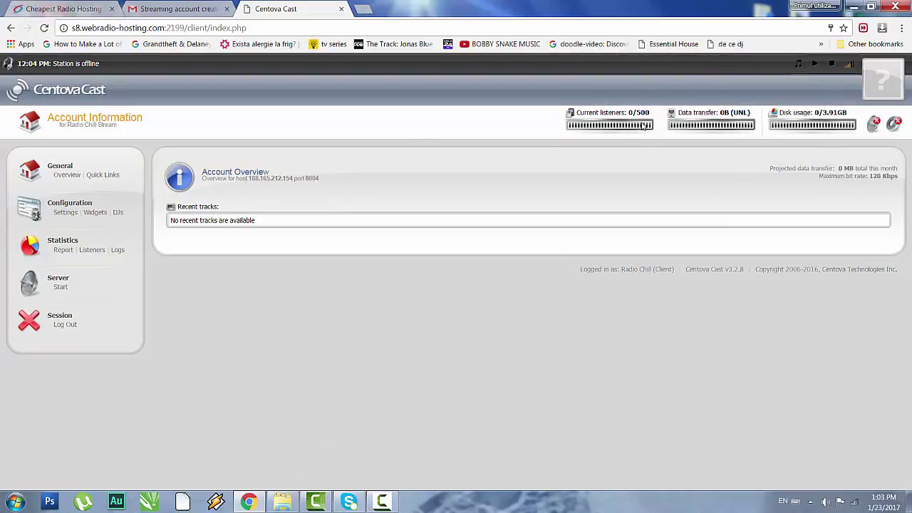
Point out the listener count 0/500, data transfer and disk usage on the account overview
left_click_drag(651, 113, 626, 113)
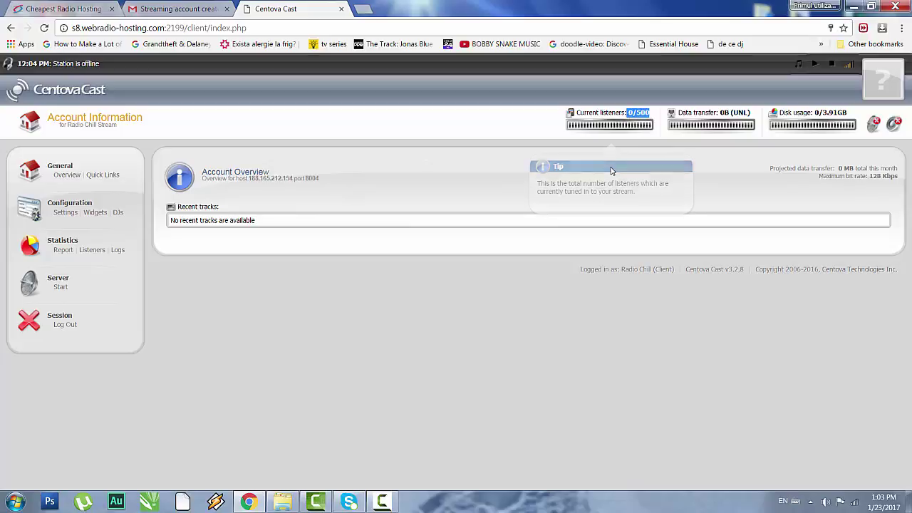
left_click_drag(757, 114, 712, 113)
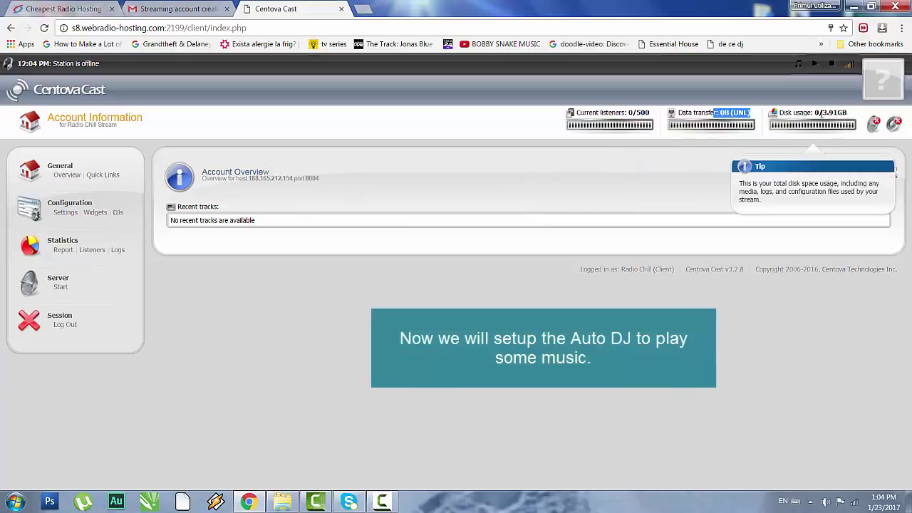
left_click_drag(814, 113, 788, 112)
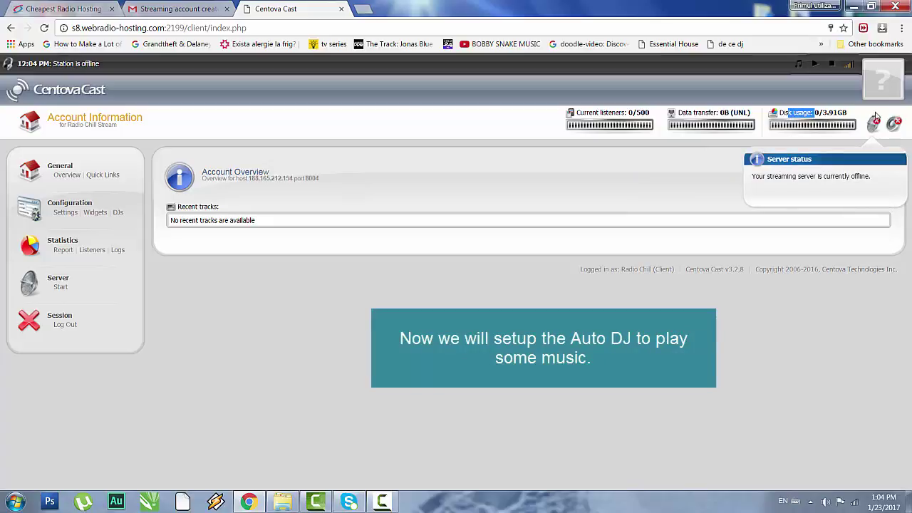
Set AutoDJ status to Enabled in the stream settings and save the change
left_click(65, 212)
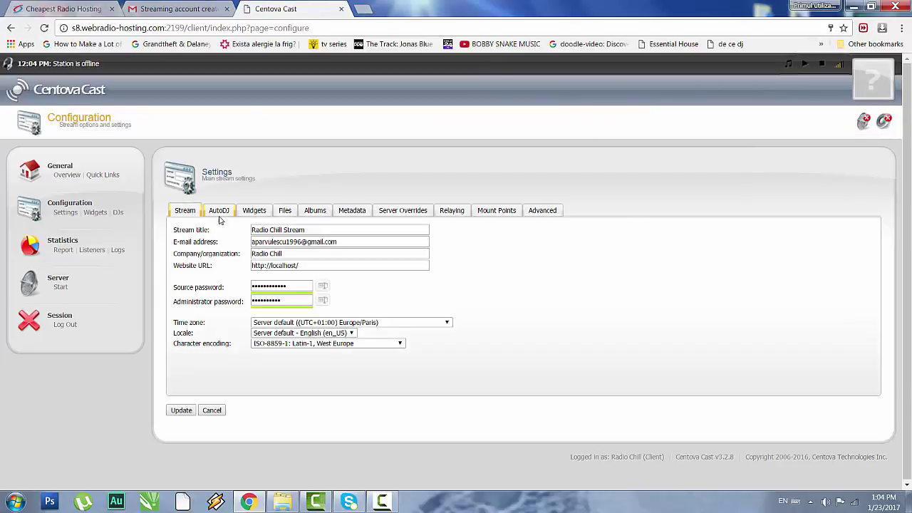
left_click(218, 211)
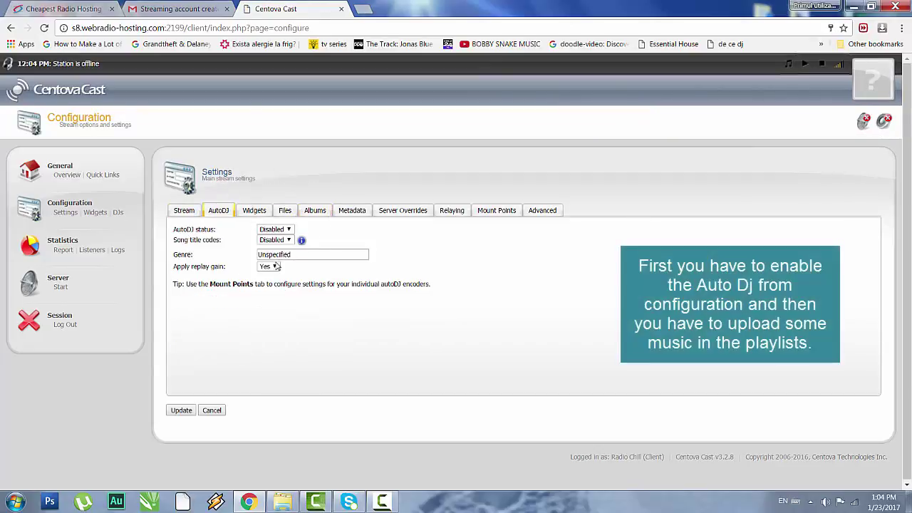
left_click(280, 229)
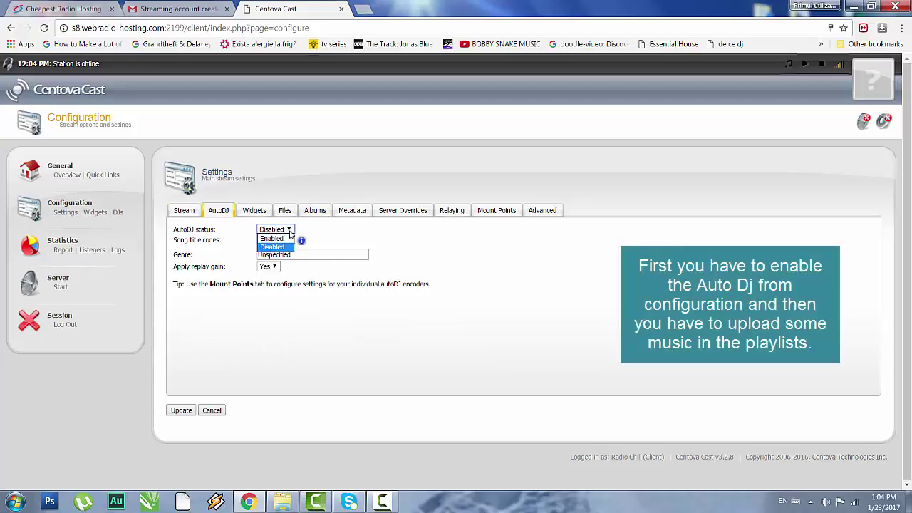
left_click(284, 243)
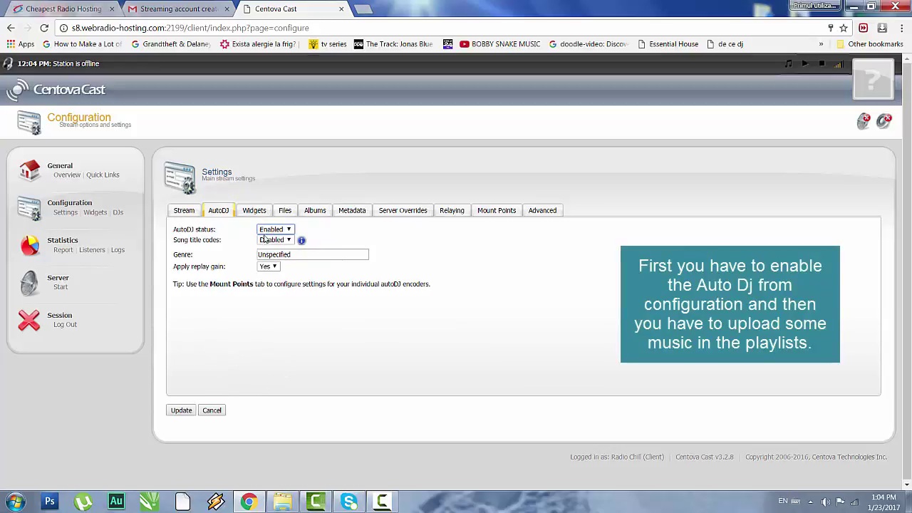
left_click(182, 410)
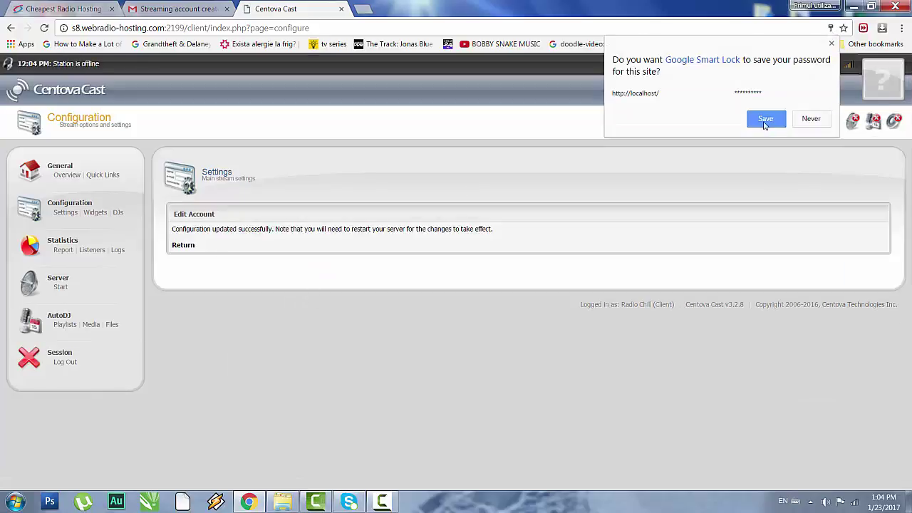
left_click(762, 119)
Try starting the server, which fails with a no-tracks error pointing to the AutoDJ playlists
left_click(63, 176)
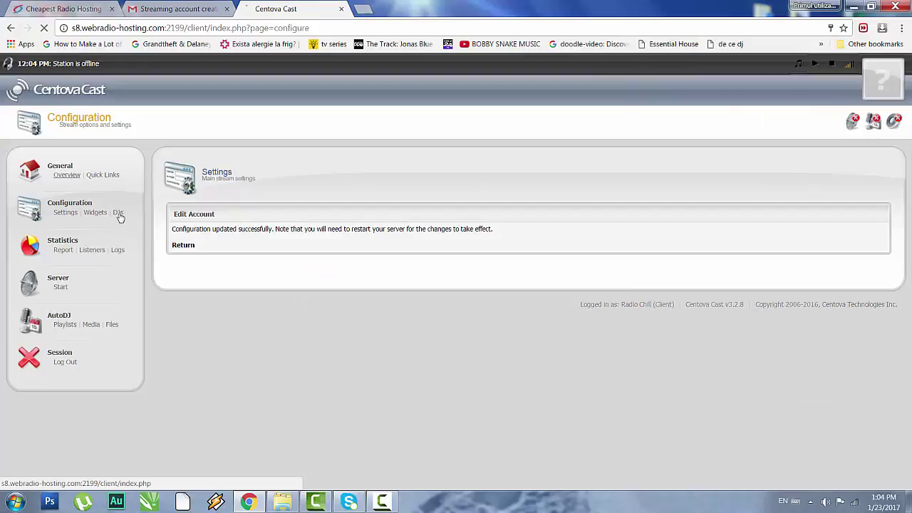
left_click(62, 287)
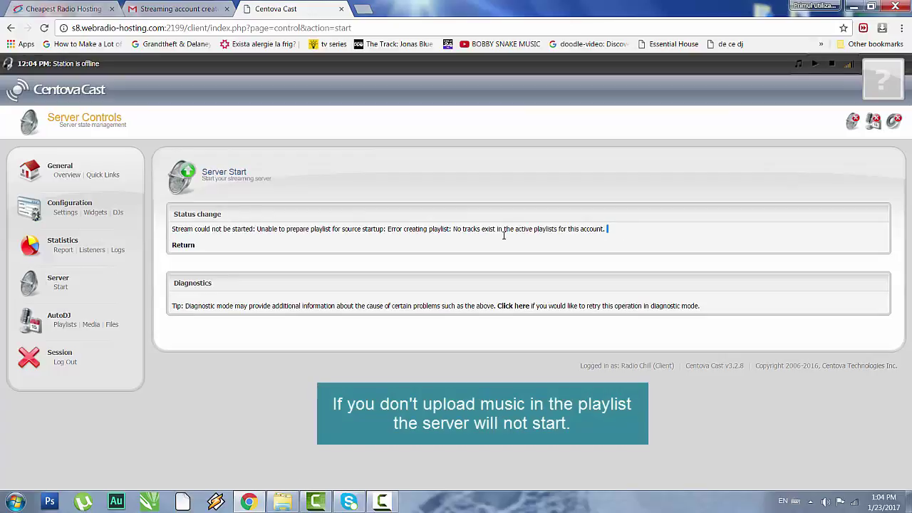
left_click_drag(619, 230, 152, 228)
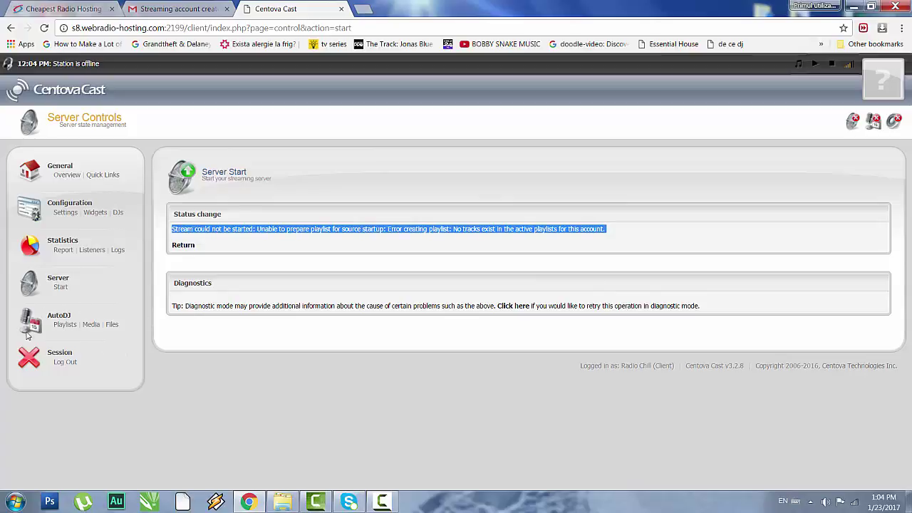
left_click_drag(143, 328, 70, 333)
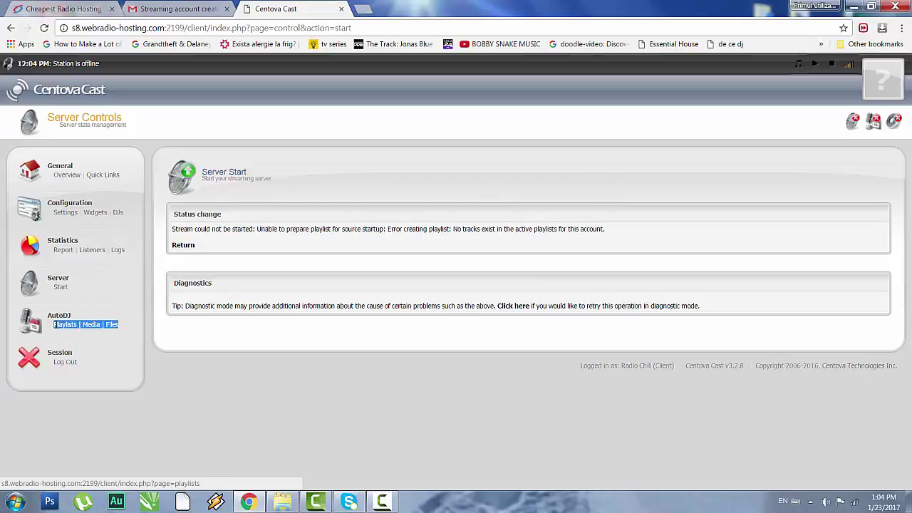
Open the File Manager's media folder and bring up the upload files window
left_click(69, 329)
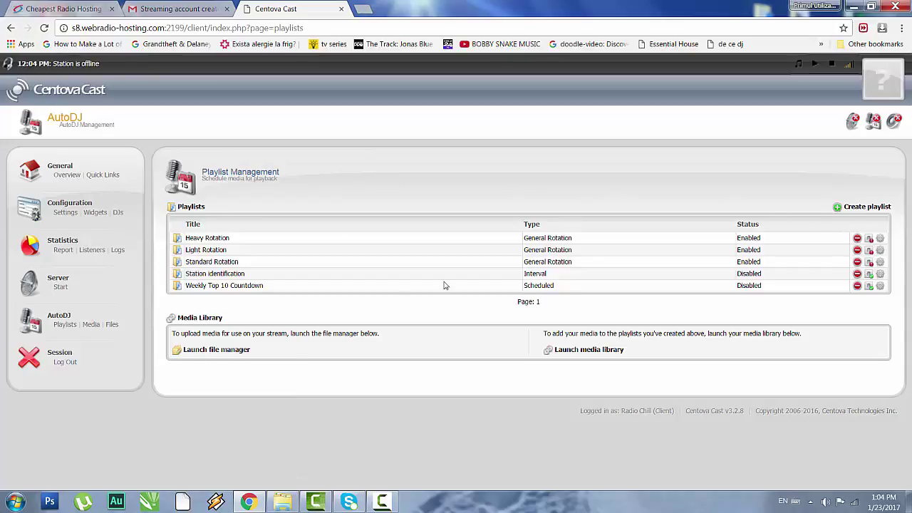
left_click(113, 324)
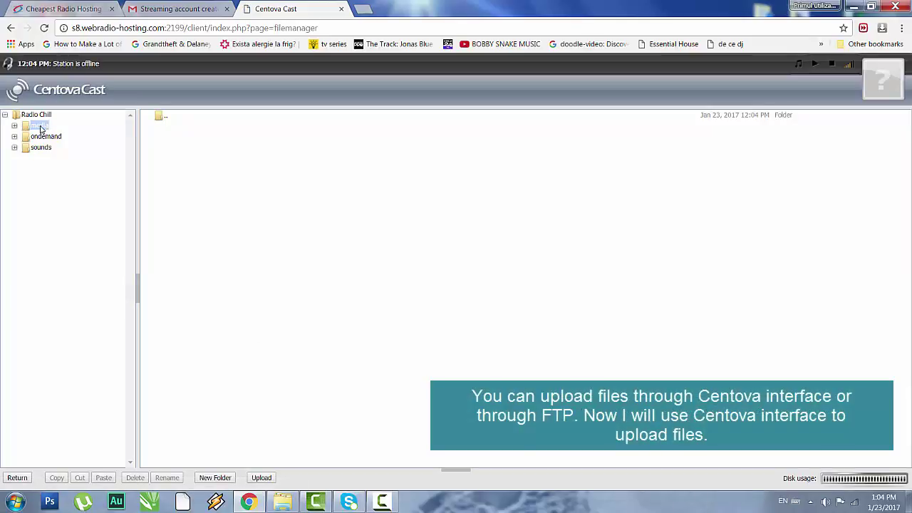
double_click(42, 126)
left_click(261, 478)
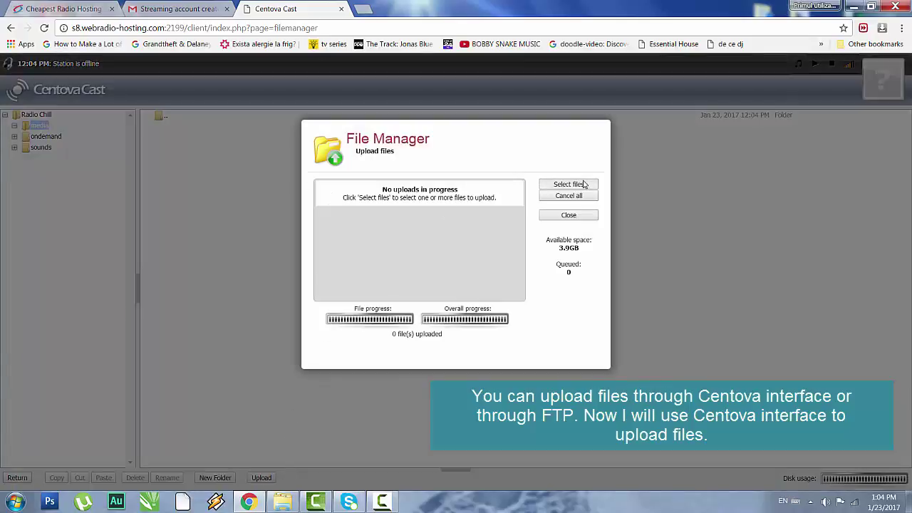
Select all songs in the Desktop music folder and start uploading them
left_click(583, 184)
left_click_drag(360, 75, 361, 177)
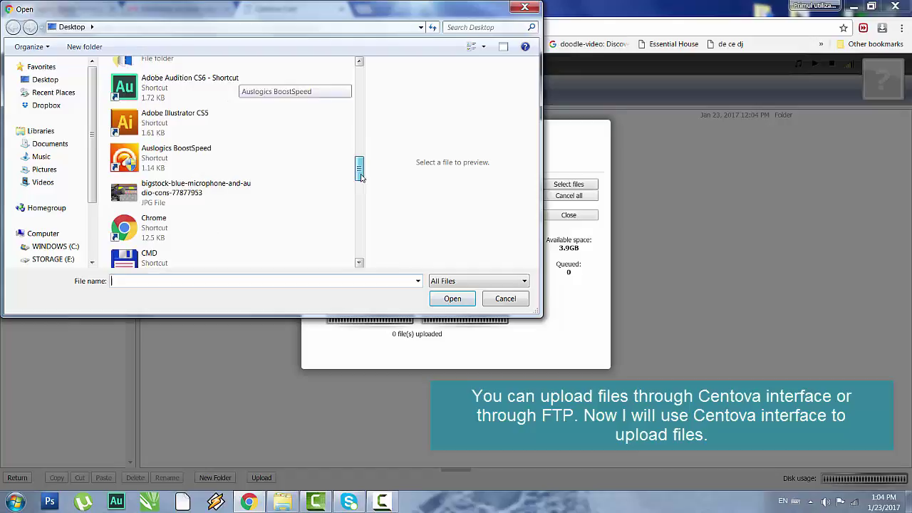
left_click(191, 161)
key("m")
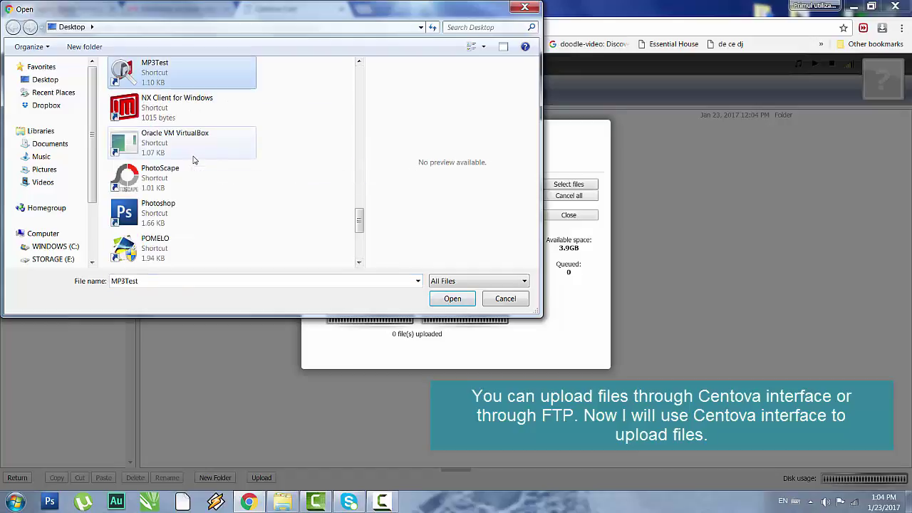
key("m")
key("m")
key("Return")
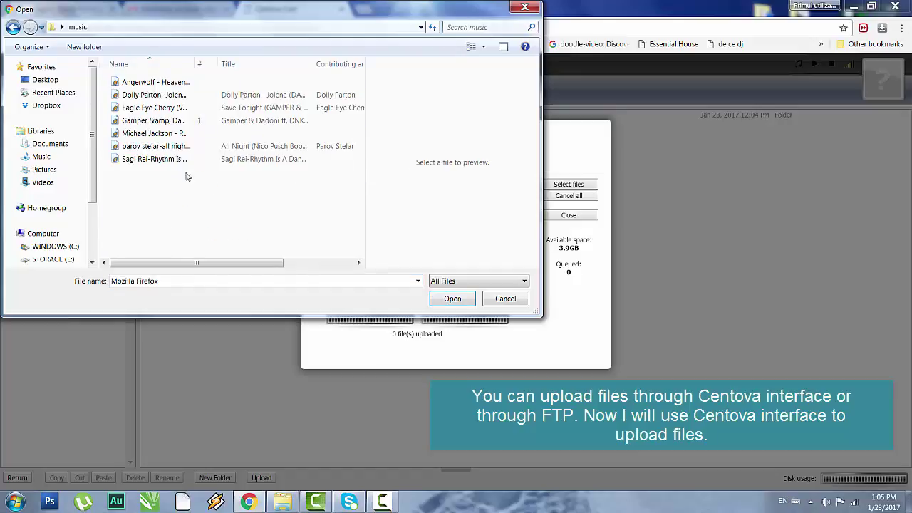
left_click_drag(186, 176, 107, 75)
left_click(445, 297)
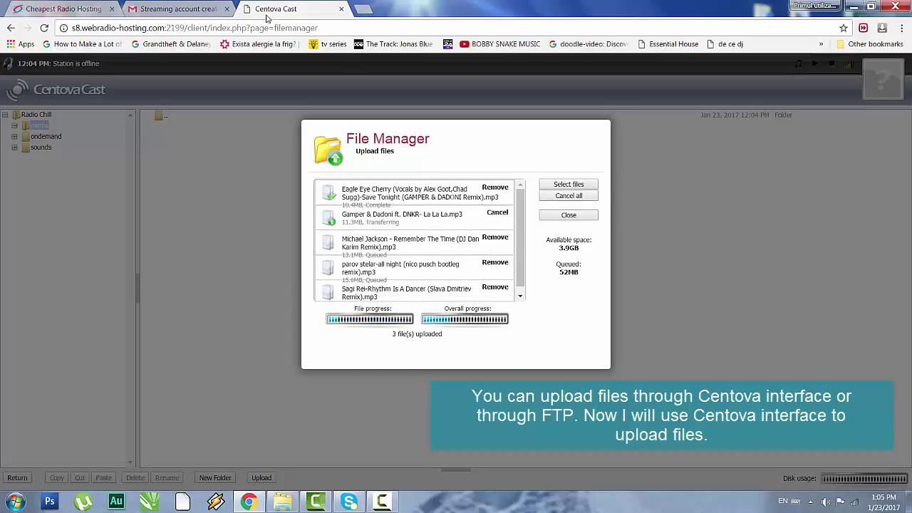
Highlight the FTP host, port, username and password in the account email, checking upload progress once
left_click(161, 8)
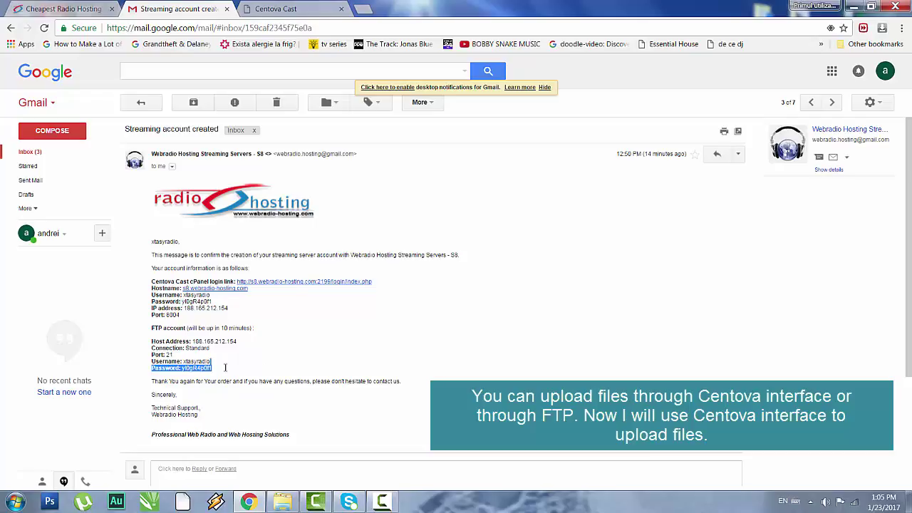
left_click_drag(164, 354, 221, 361)
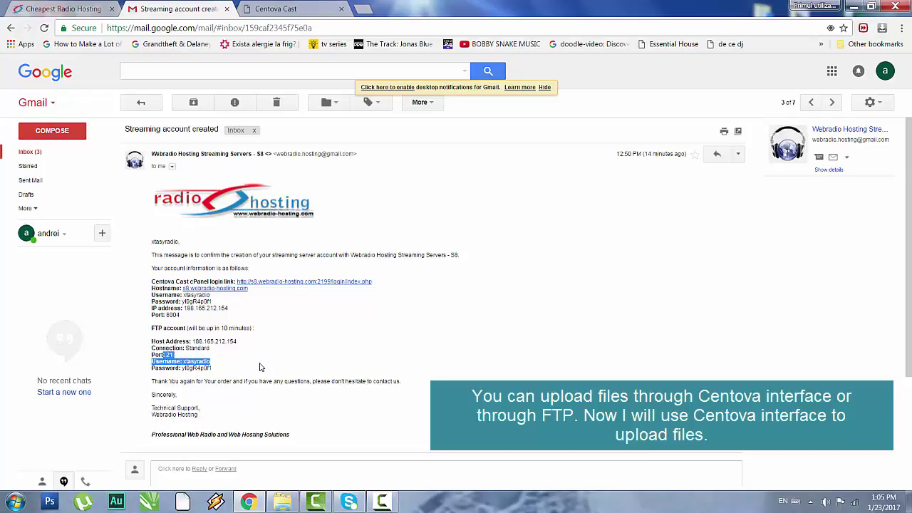
left_click(259, 367)
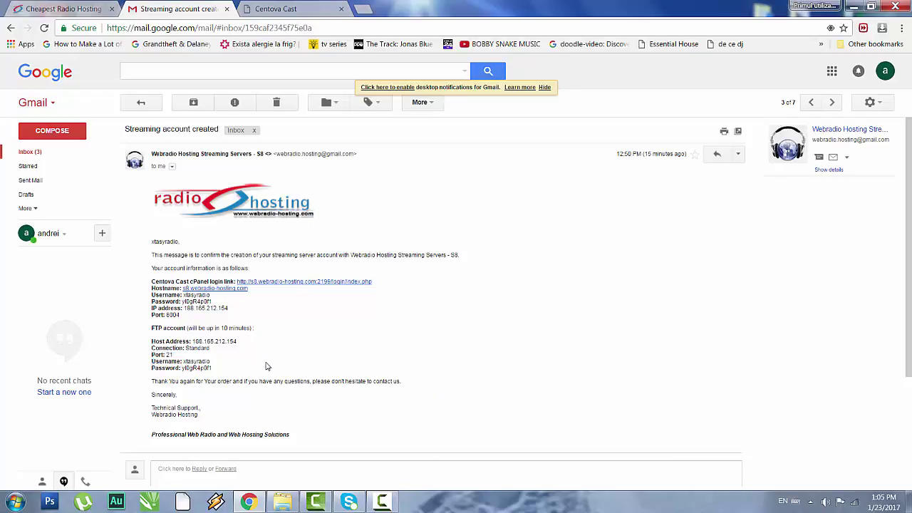
key("ctrl+Tab")
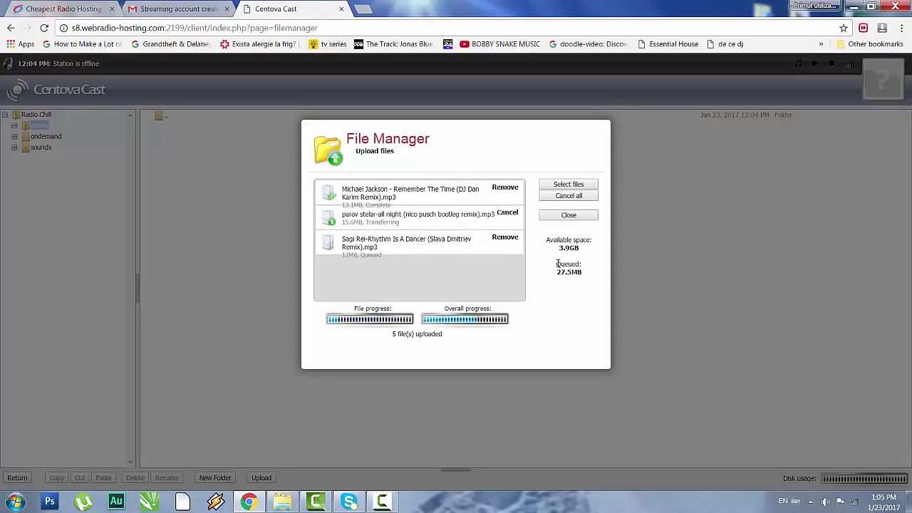
left_click(196, 5)
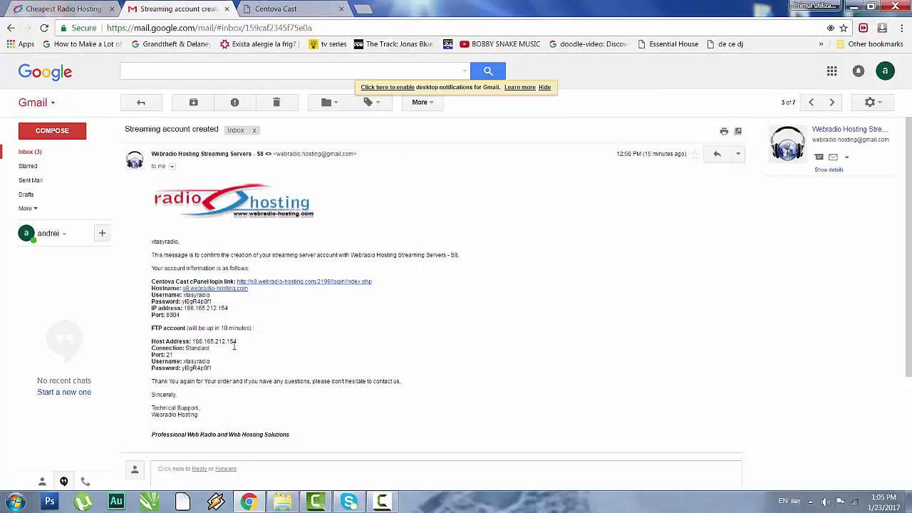
left_click_drag(236, 342, 194, 343)
double_click(169, 354)
double_click(173, 361)
double_click(199, 362)
left_click_drag(212, 368, 176, 368)
Close the finished upload so all seven mp3 songs appear in the media folder
left_click(298, 5)
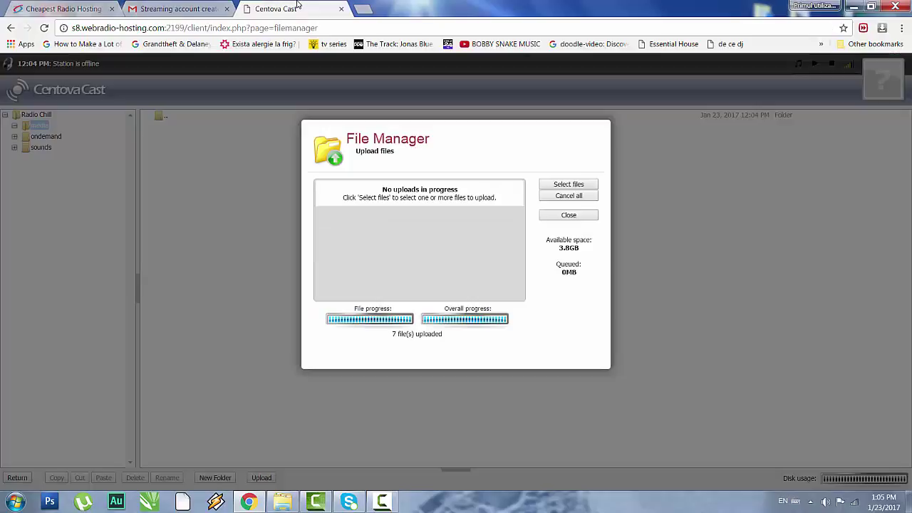
left_click(584, 215)
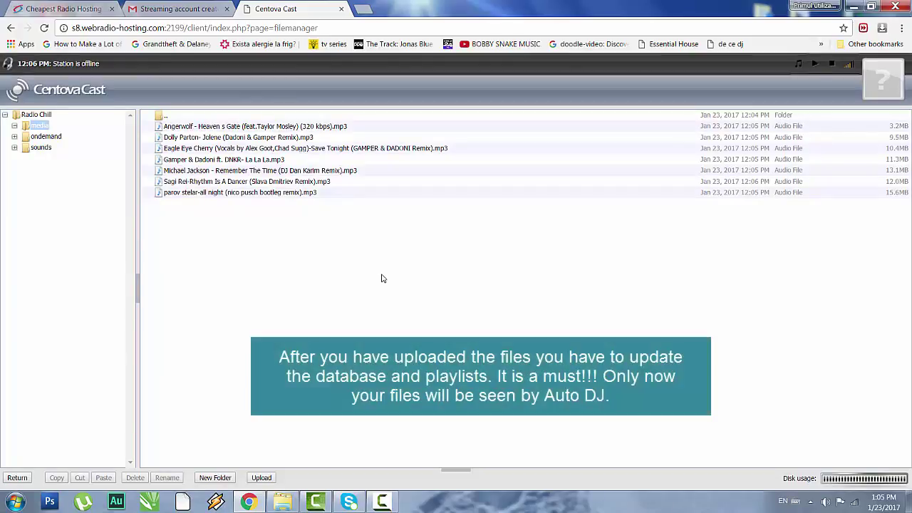
Run a manual library update from the AutoDJ Media options and close the report
left_click(17, 477)
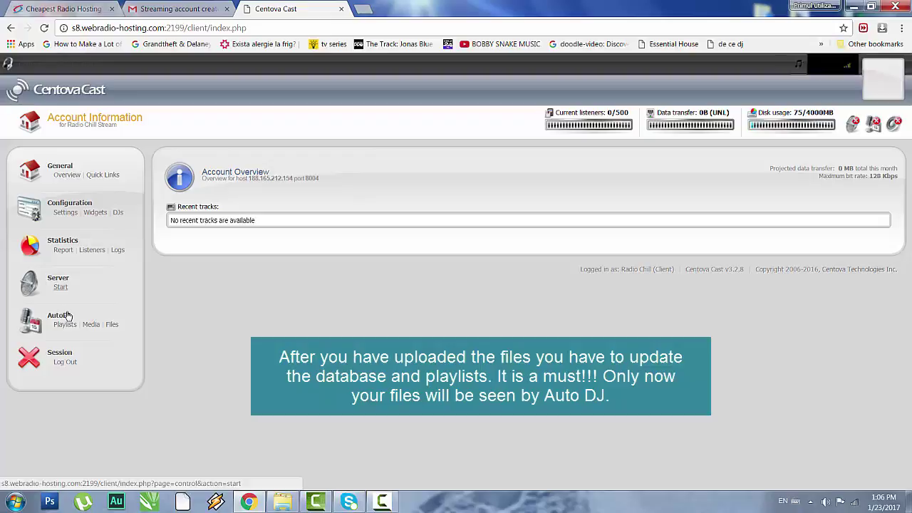
left_click(90, 327)
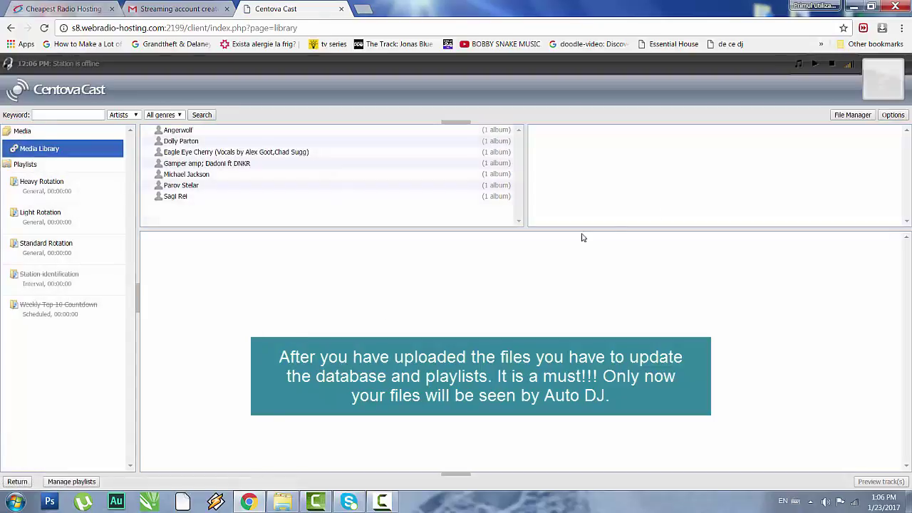
left_click(893, 115)
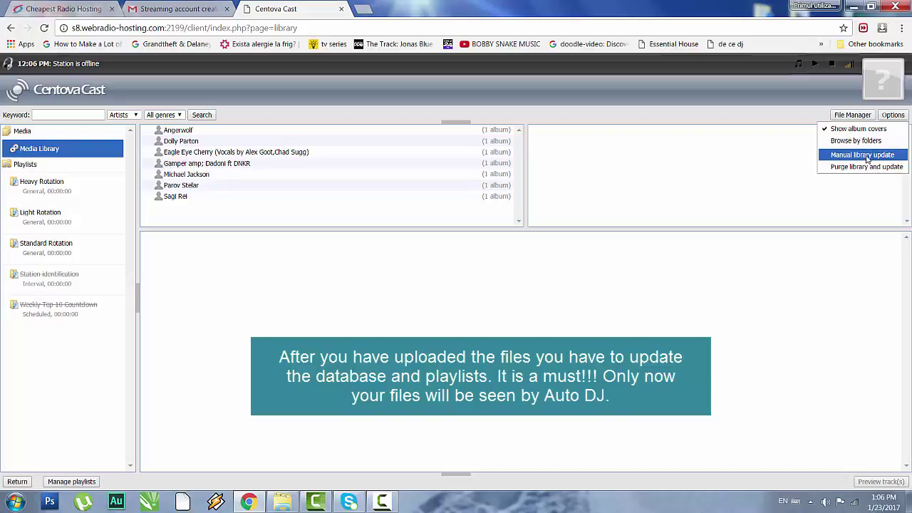
left_click(865, 154)
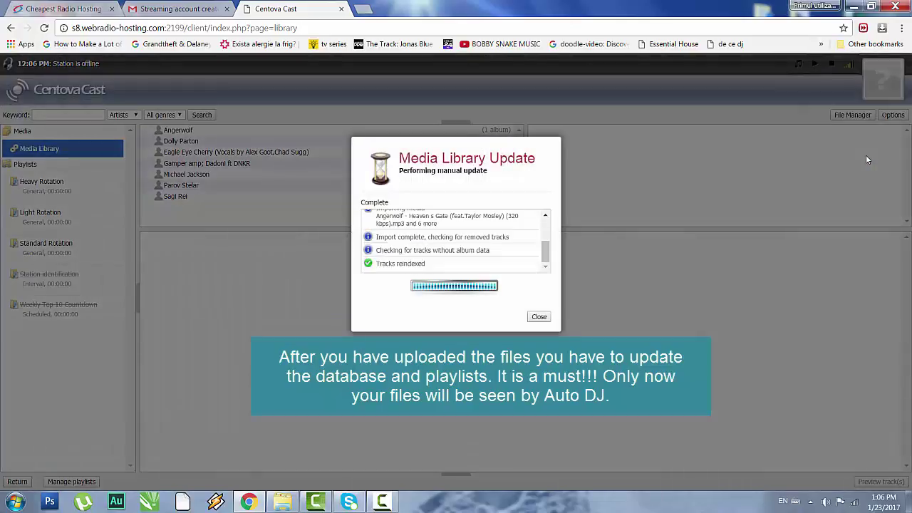
left_click(539, 316)
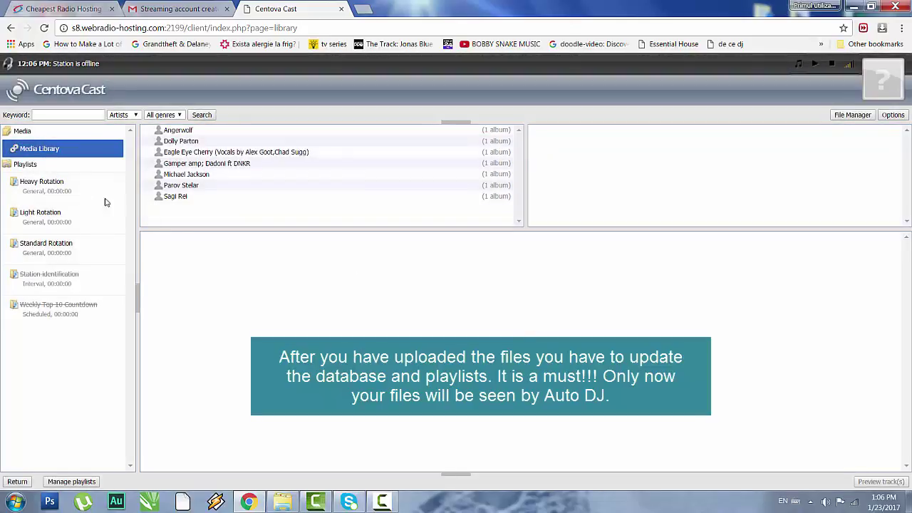
Browse the library by folders and drag all seven songs onto the Heavy Rotation playlist
left_click(894, 115)
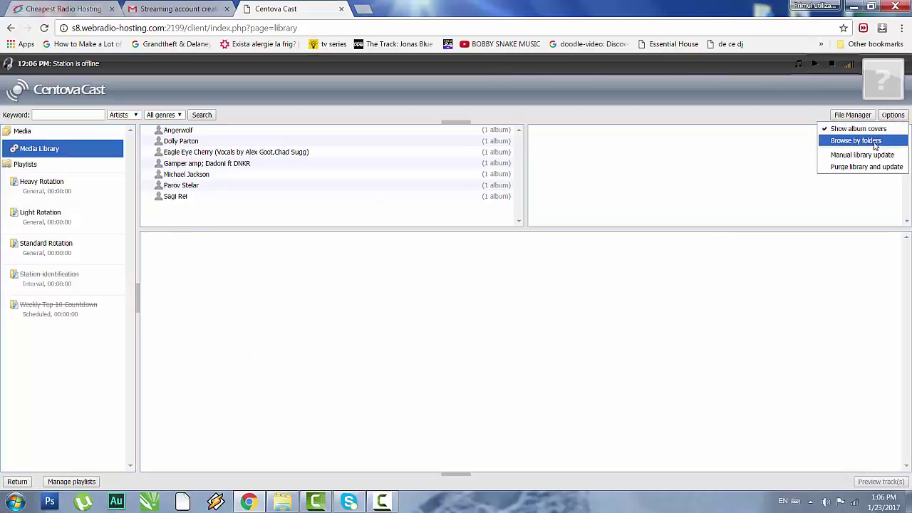
left_click(865, 145)
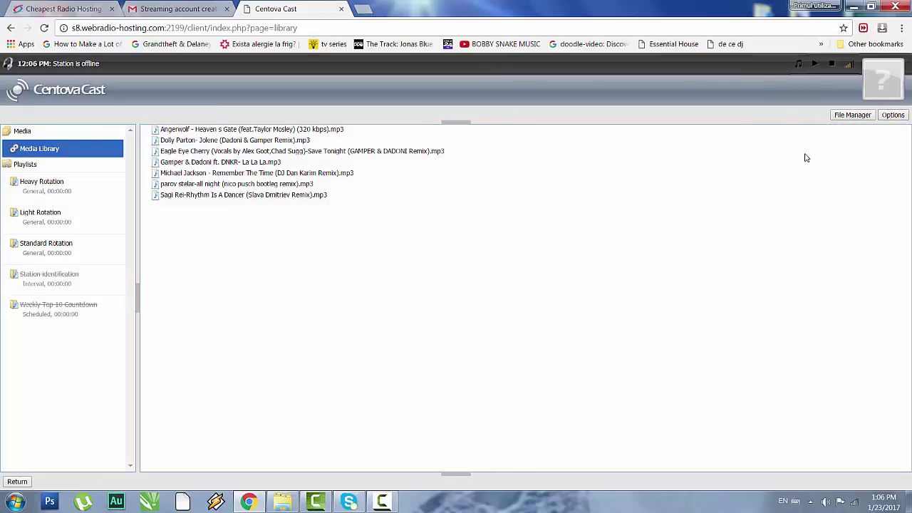
left_click(244, 133)
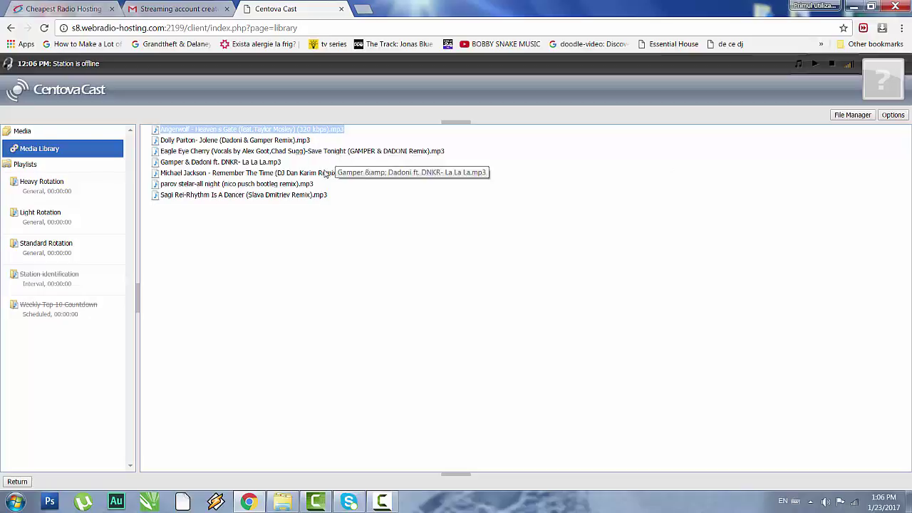
left_click(306, 194)
left_click(269, 135, "shift")
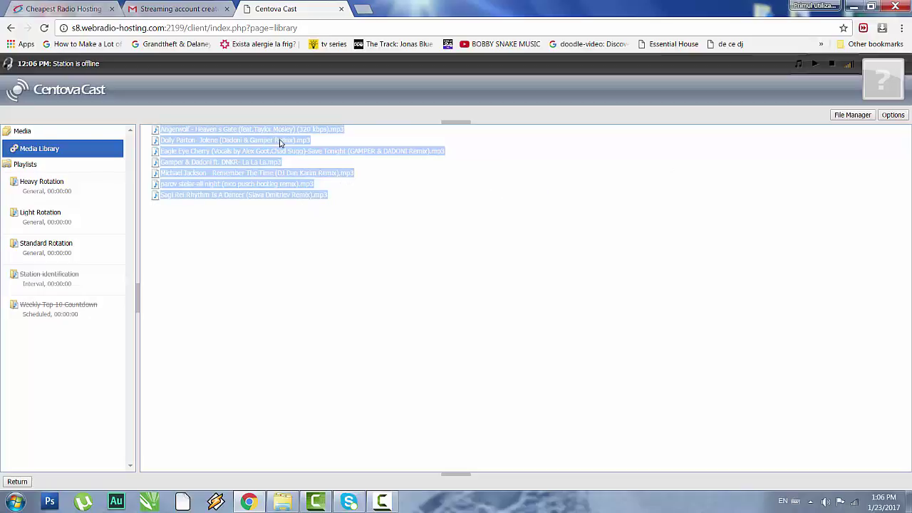
left_click_drag(257, 158, 75, 187)
Disable Light Rotation and Standard Rotation, check Heavy Rotation's tracks, then return to the overview
left_click(75, 218)
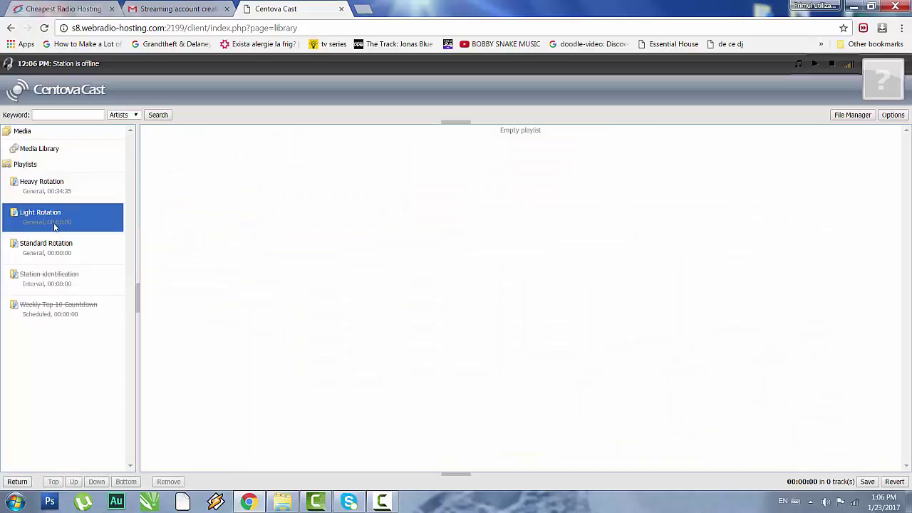
double_click(75, 228)
right_click(66, 248)
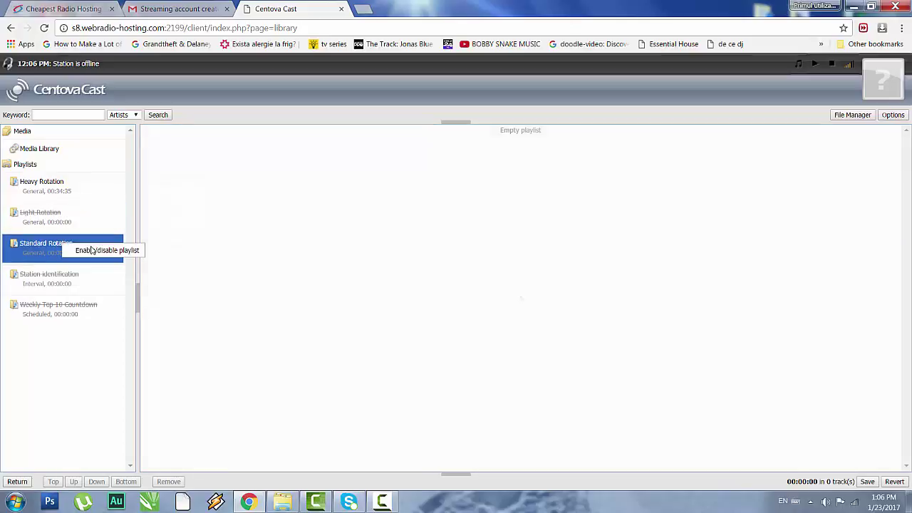
left_click(100, 250)
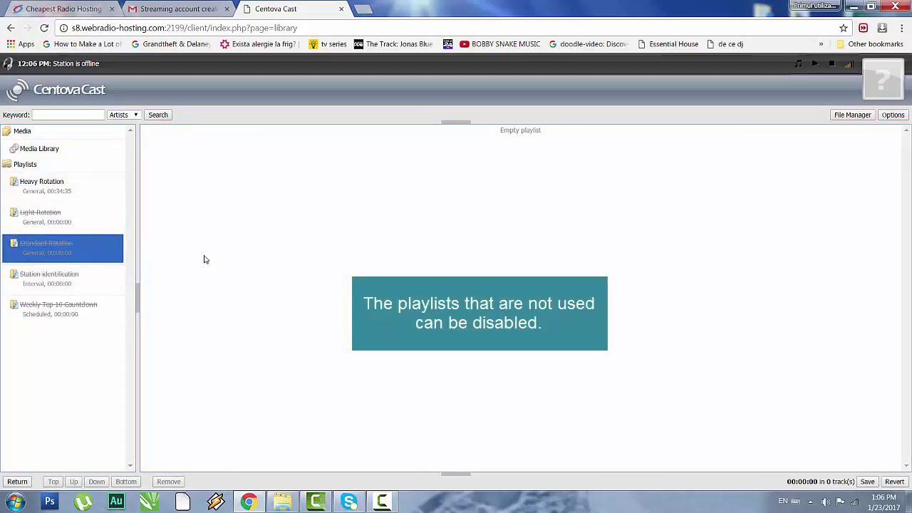
left_click(55, 199)
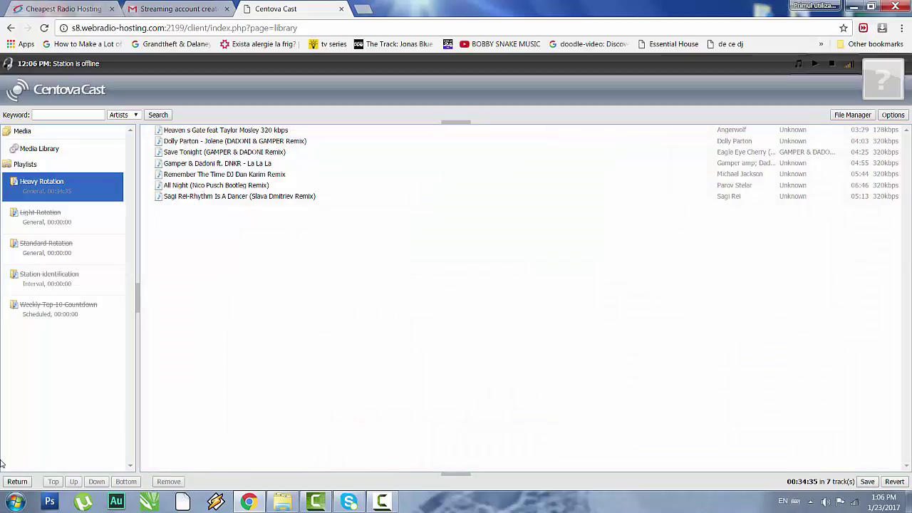
left_click(15, 481)
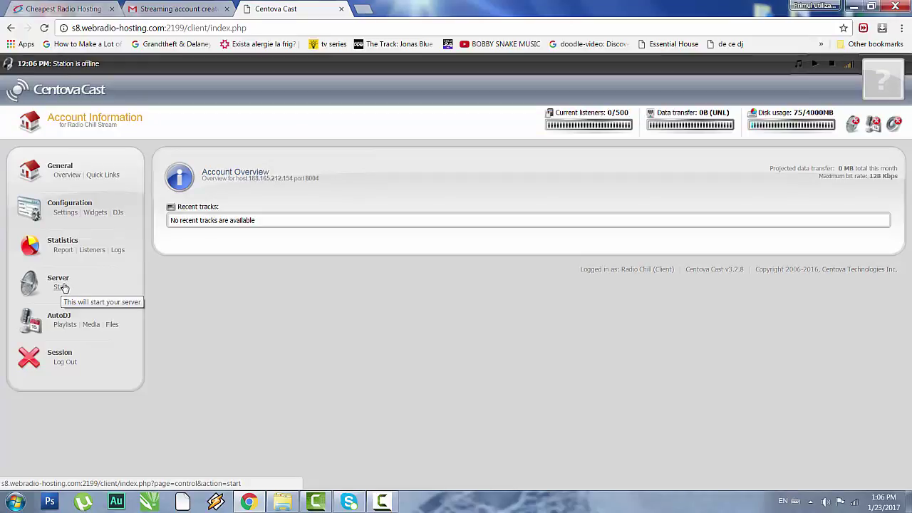
Start the radio server and go back to the overview, where 'Jolene' by Dolly Parton now plays
left_click(62, 286)
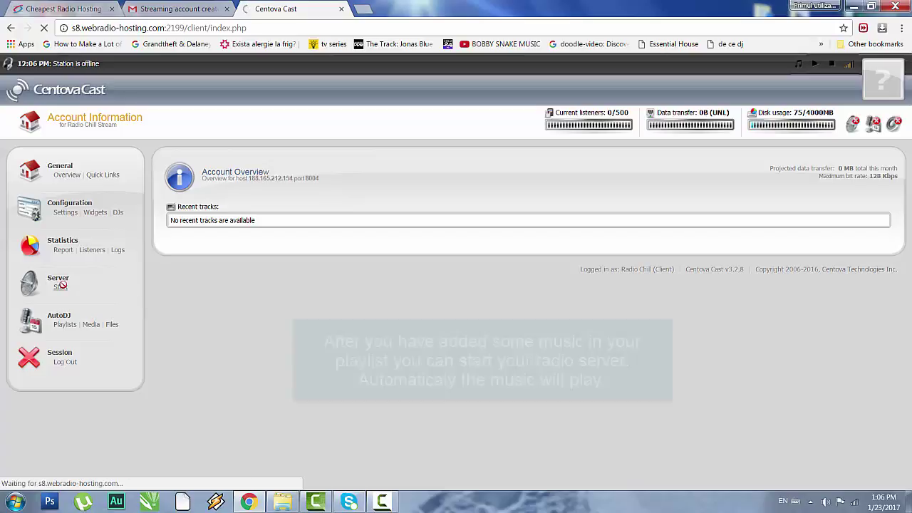
left_click(66, 174)
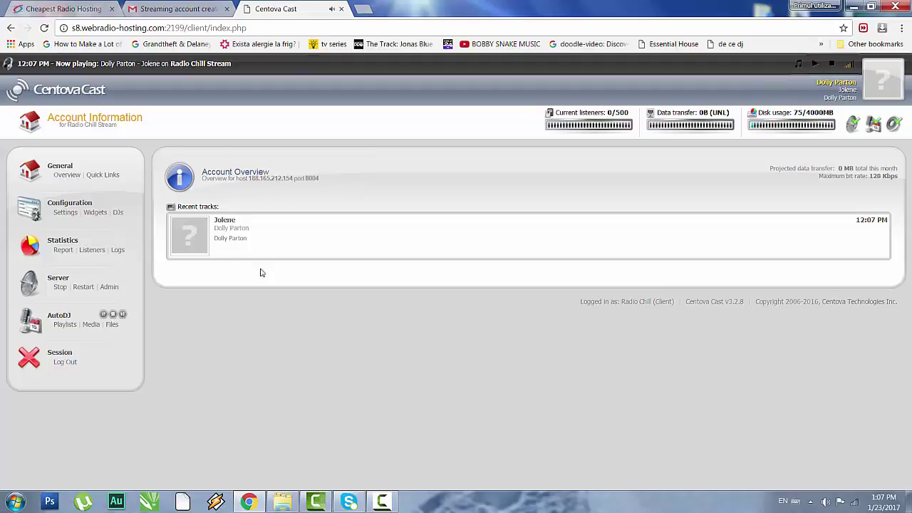
In stream settings, change the stream title to 'Hit Clubbing Station'
left_click(65, 213)
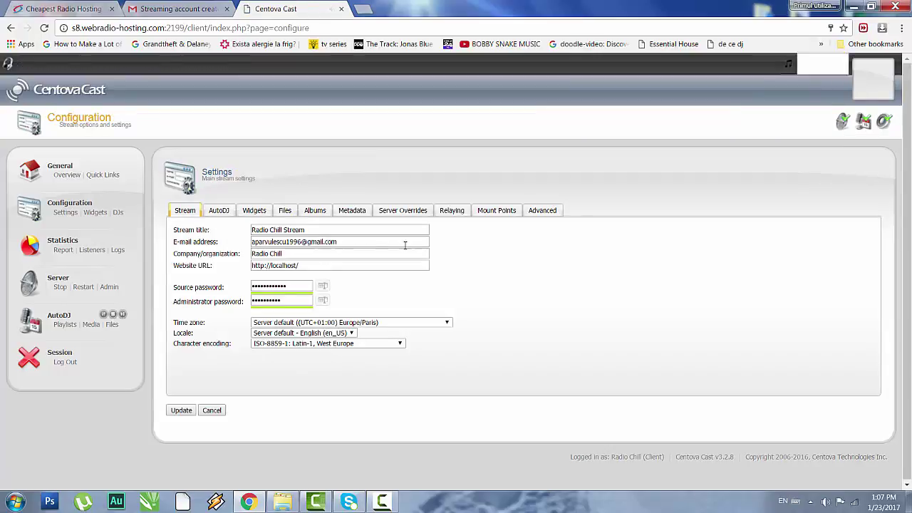
triple_click(323, 229)
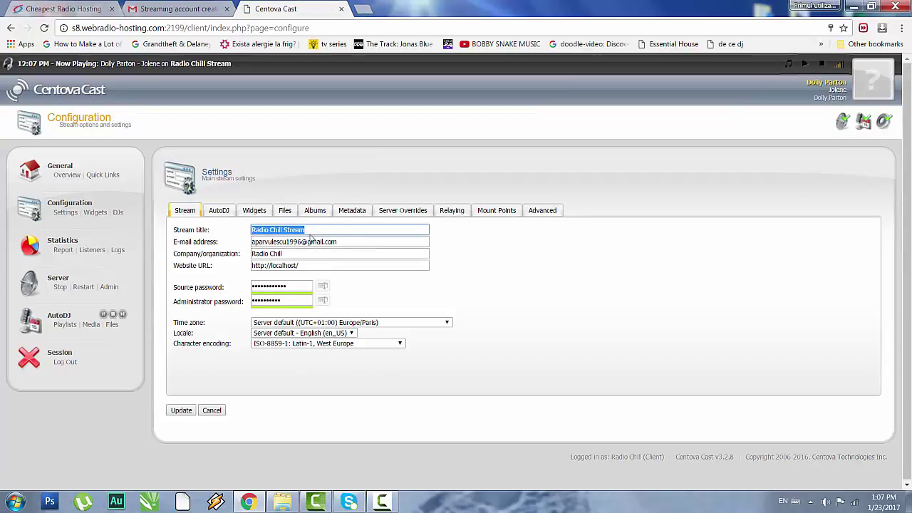
left_click(314, 230)
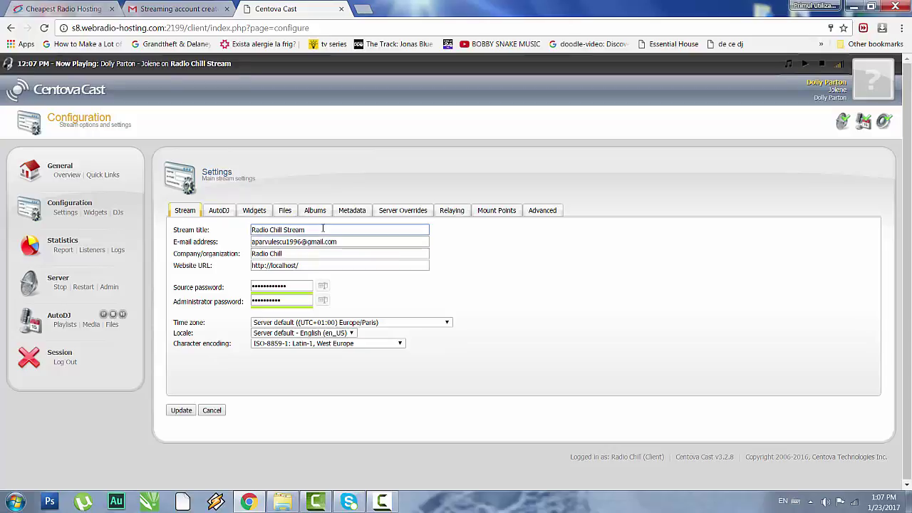
key("BackSpace")
key("BackSpace")
key("BackSpace")
key("BackSpace")
key("BackSpace")
key("BackSpace")
key("BackSpace")
key("BackSpace")
type("Hit Clubbing")
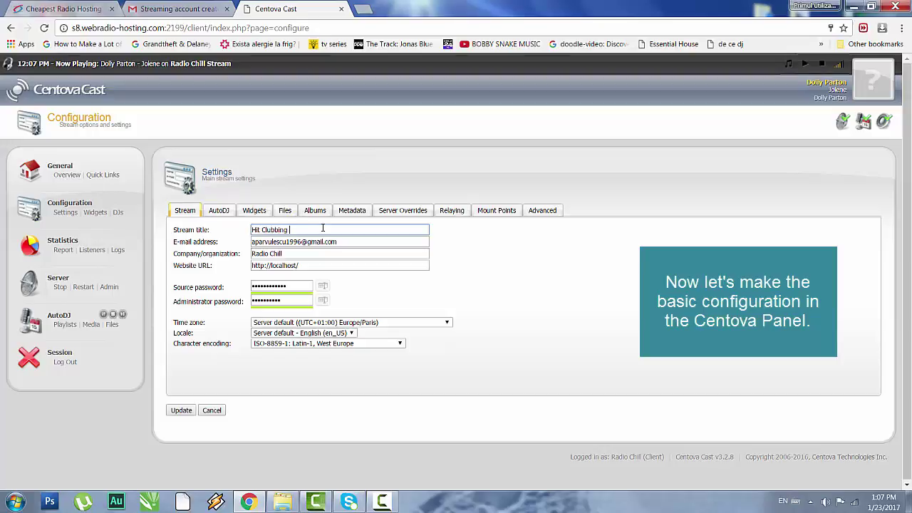
type("Station")
double_click(274, 254)
type("Xtasy")
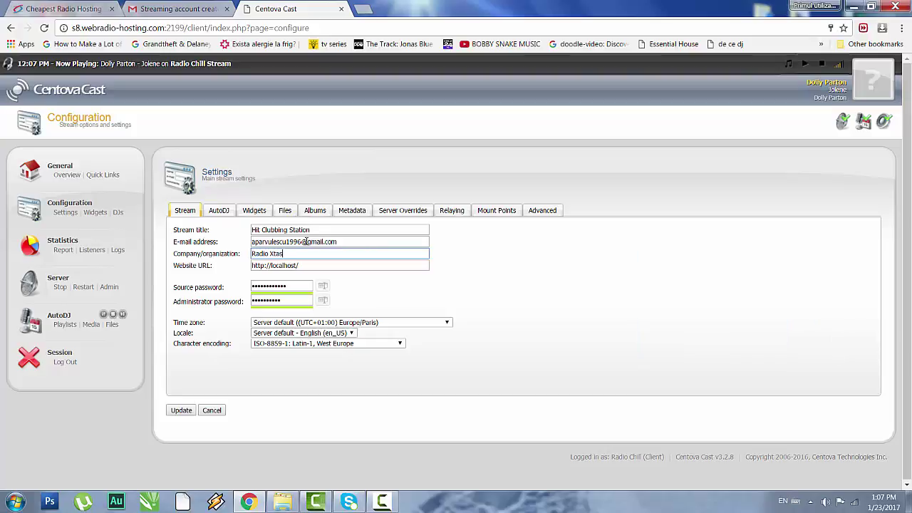
double_click(285, 266)
left_click(334, 266)
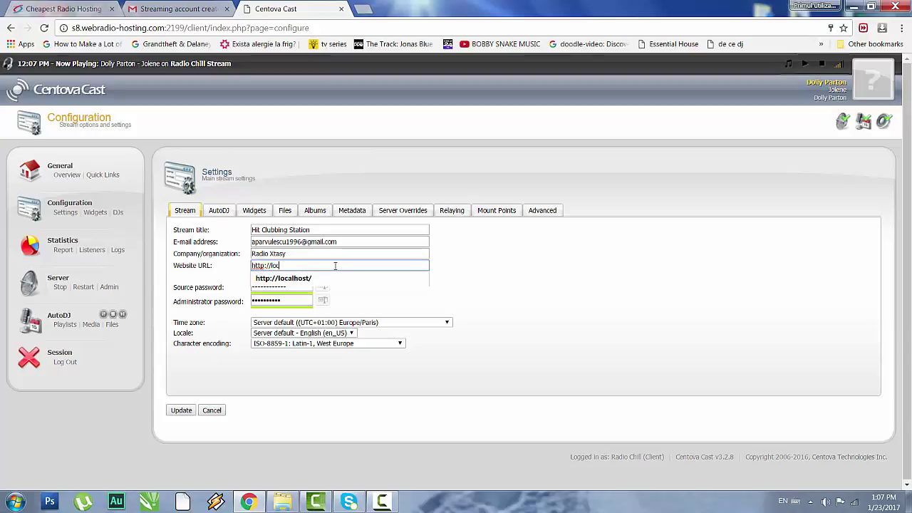
key("BackSpace")
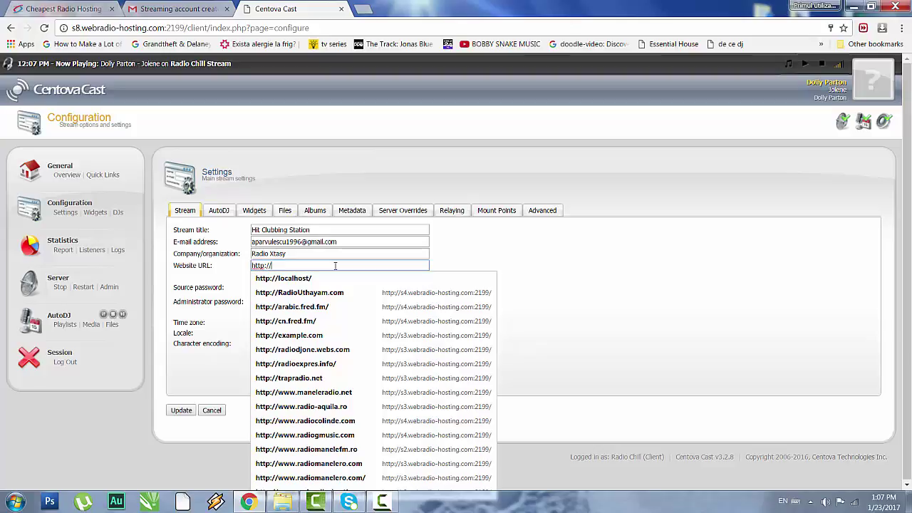
type("xtasyradio.com")
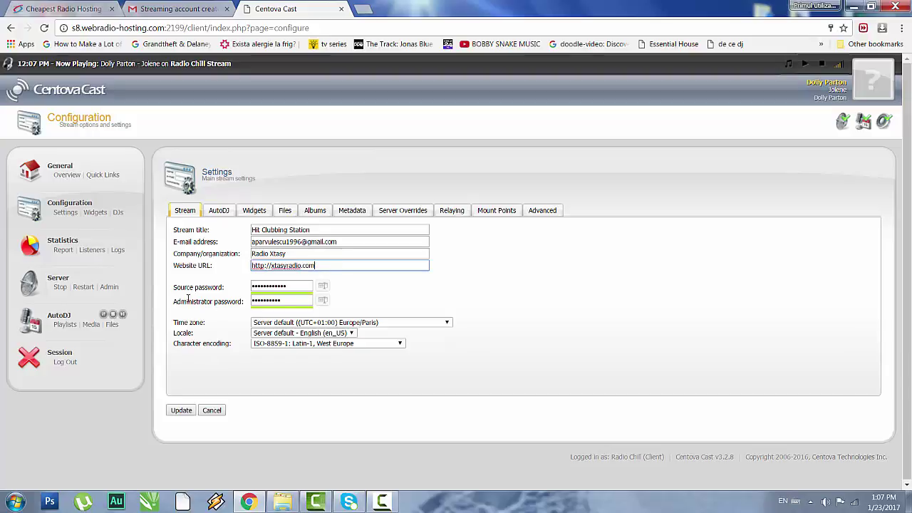
In AutoDJ settings, replace the 'Unspecified' genre with 'Clubbing' and move to Mount Points
left_click(220, 212)
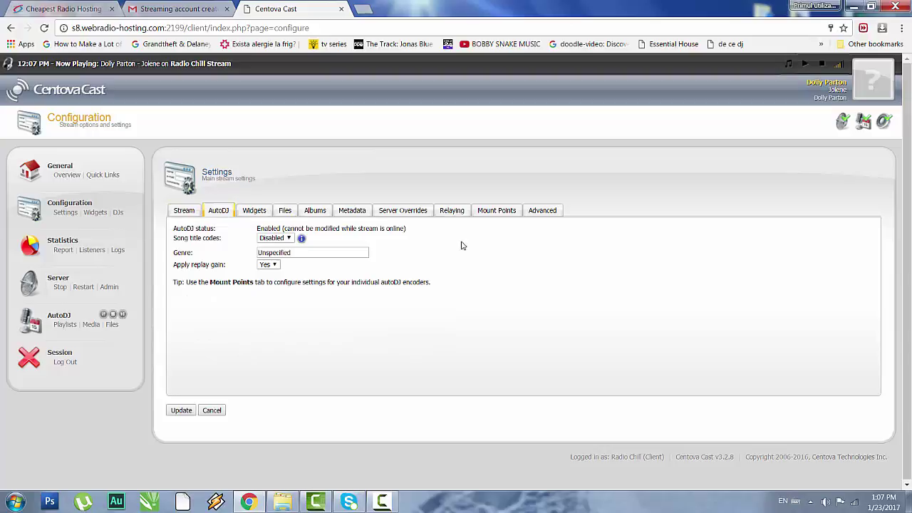
double_click(325, 253)
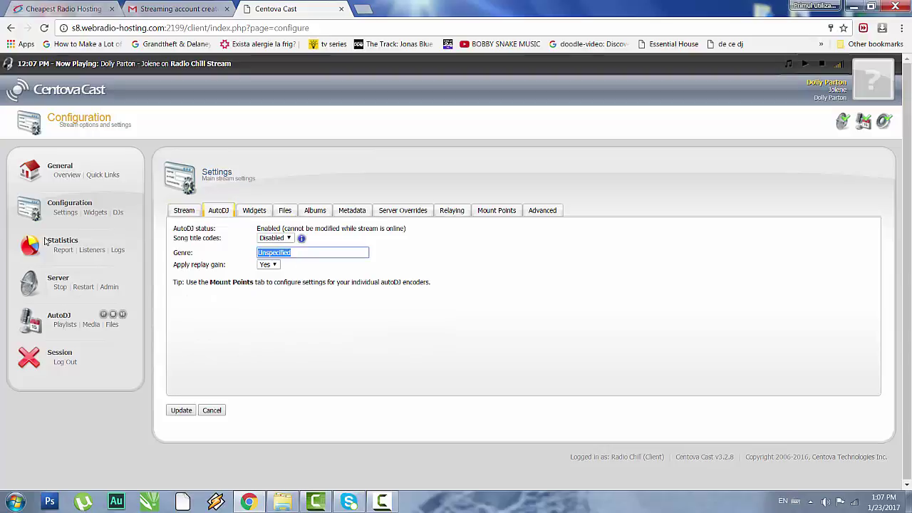
type("Cl")
type("ubbing")
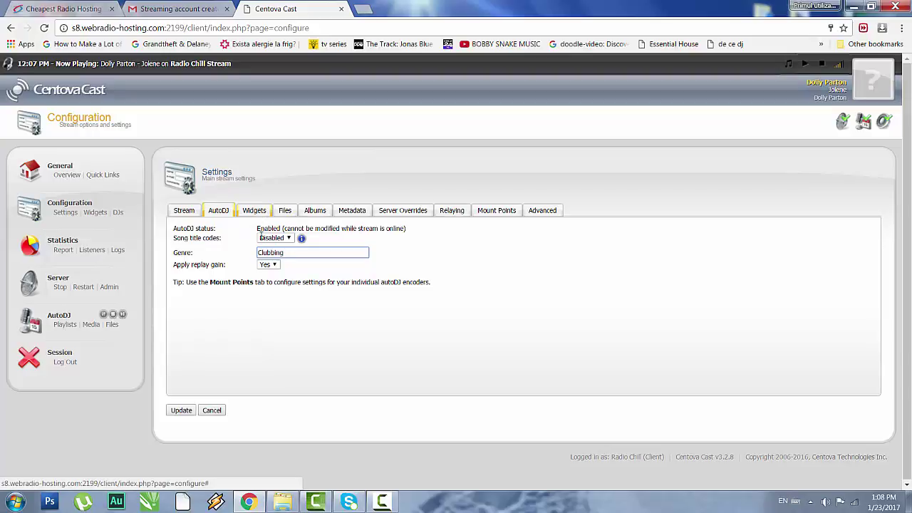
left_click(235, 282)
Rename the /stream mount point from 'Radio Chill Stream' to 'Radio Xtasy'
left_click(194, 237)
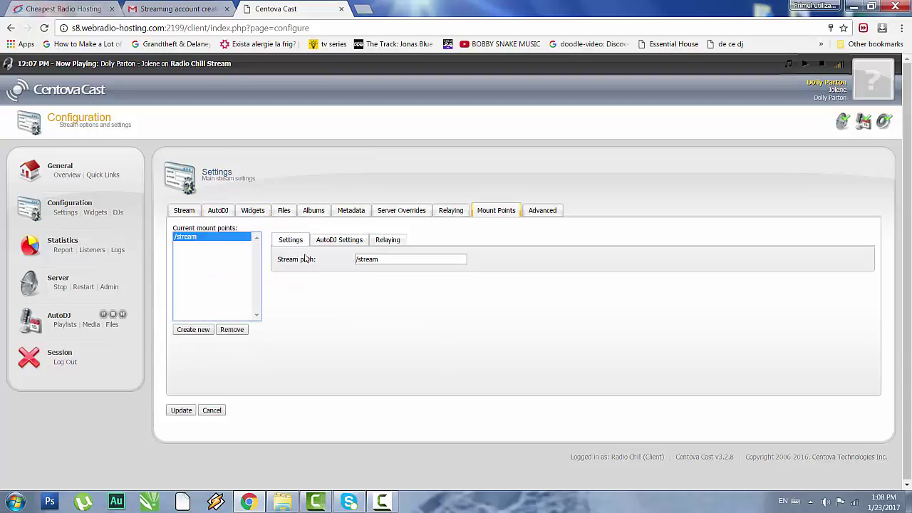
left_click(329, 240)
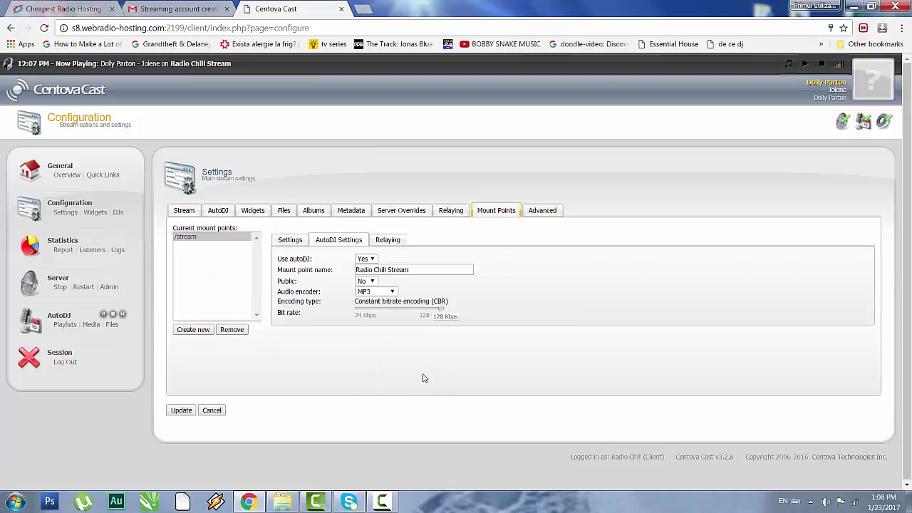
left_click_drag(428, 270, 253, 282)
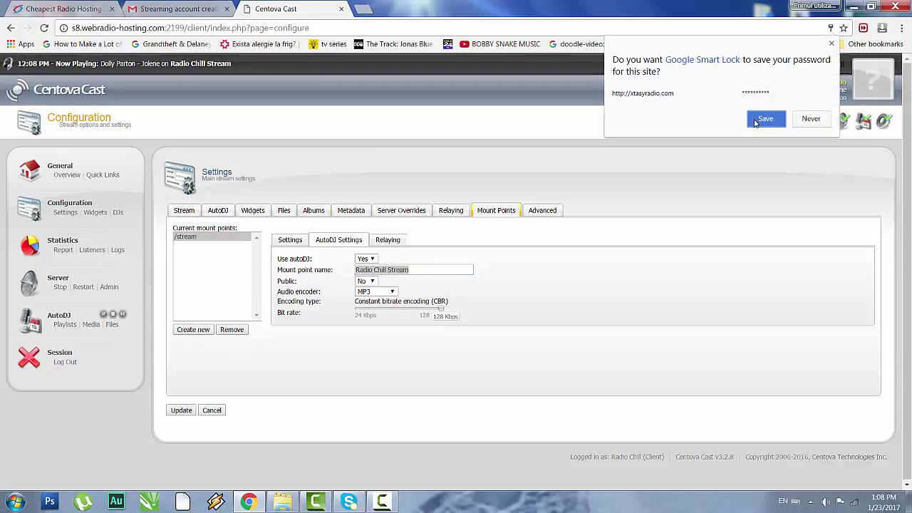
left_click(755, 121)
left_click_drag(374, 271, 460, 271)
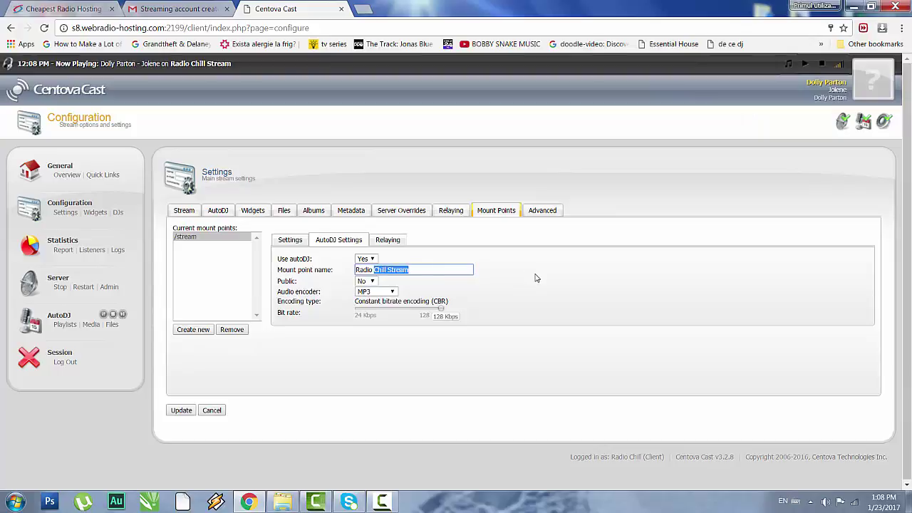
type("Xtasy")
Set the /stream mount point's Public listing to Yes
left_click(384, 242)
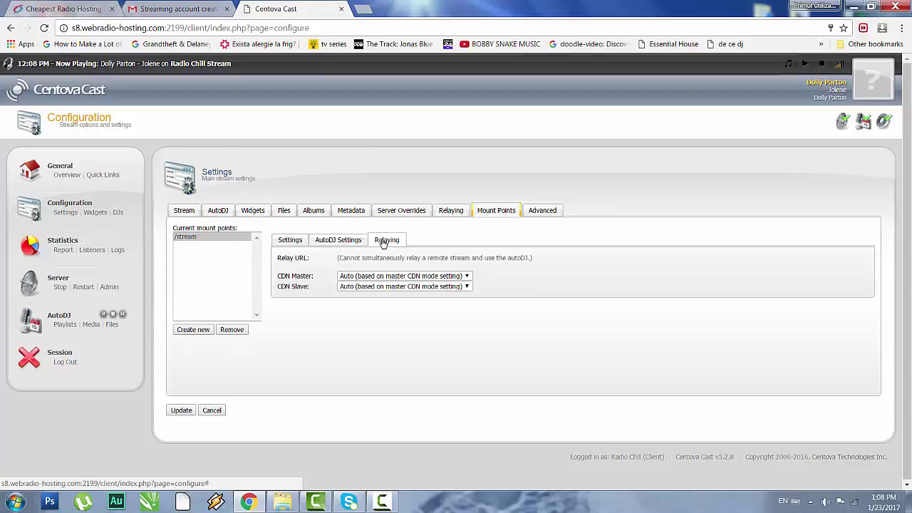
left_click(337, 243)
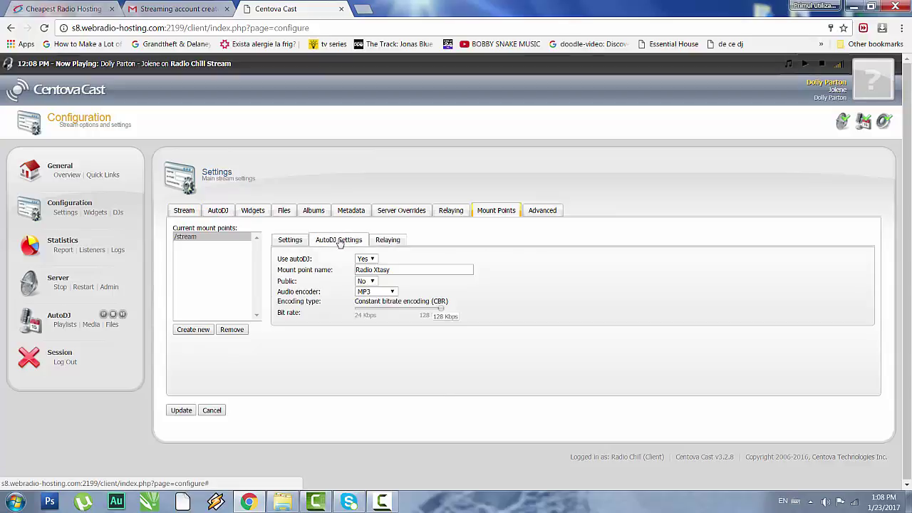
left_click(297, 242)
left_click(341, 242)
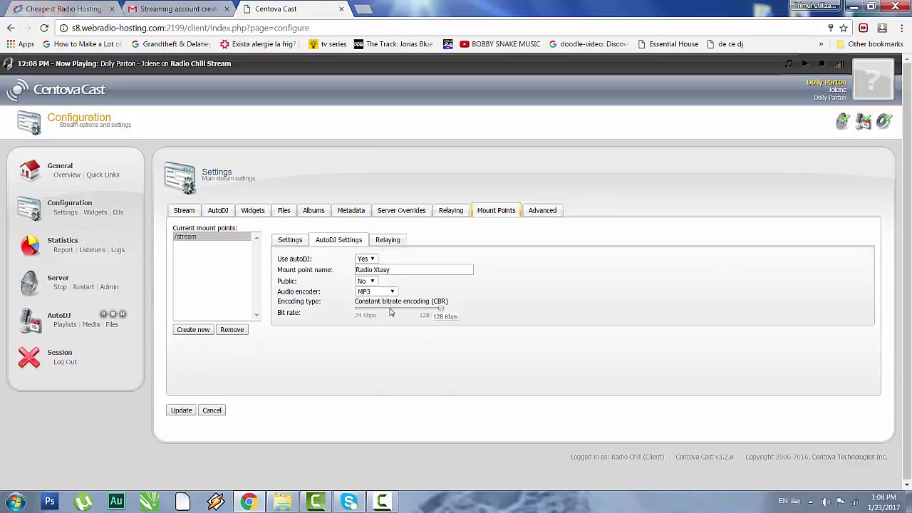
double_click(285, 282)
left_click(365, 280)
left_click(368, 301)
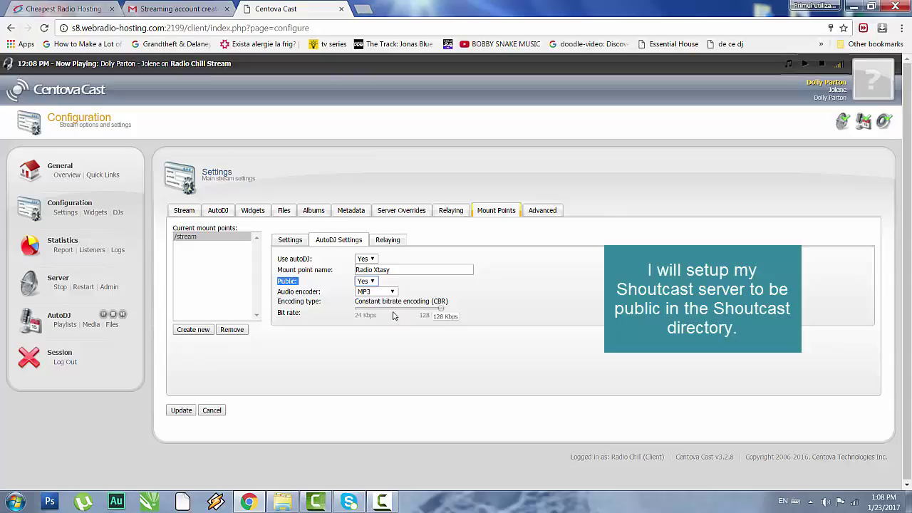
In Server Overrides, set the Public server option to Always
left_click(284, 215)
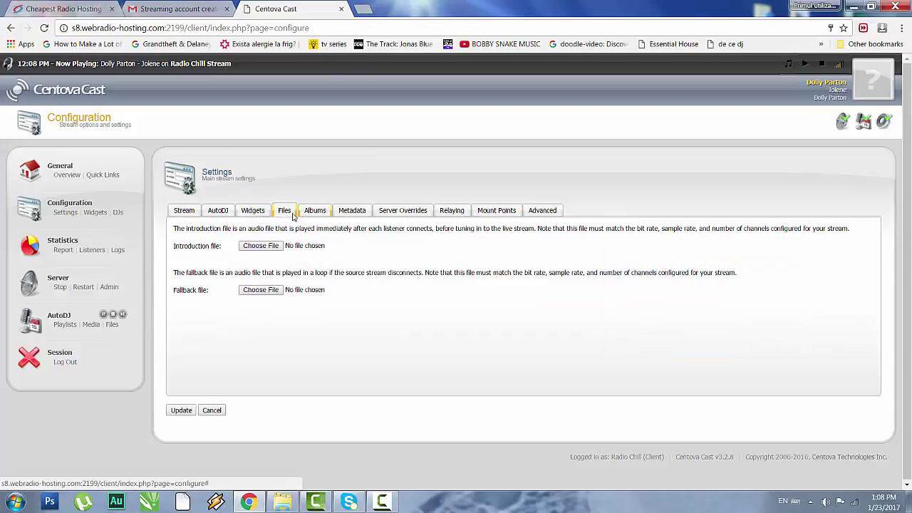
left_click(315, 211)
left_click(354, 215)
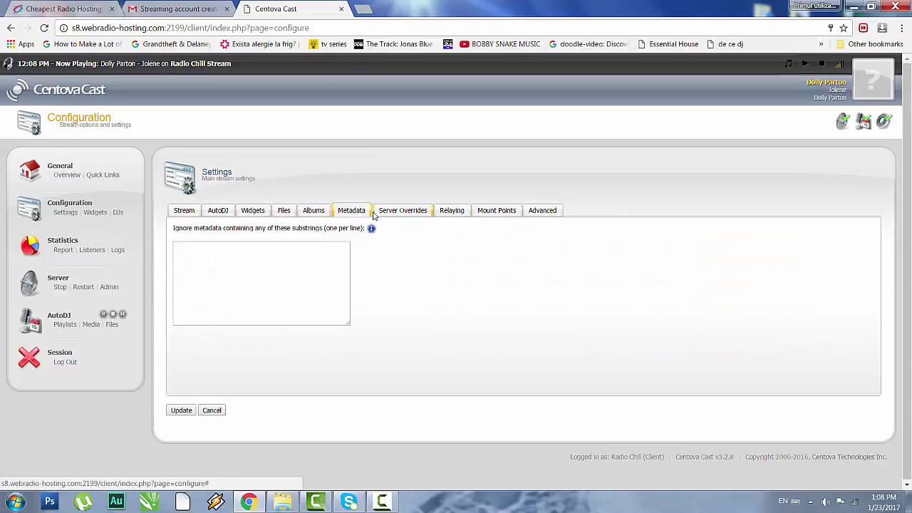
left_click(406, 214)
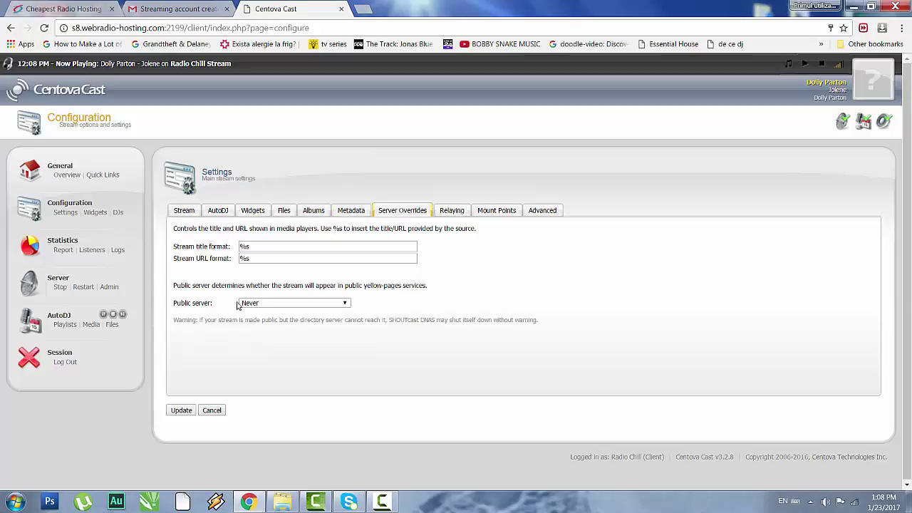
left_click(267, 304)
left_click(261, 330)
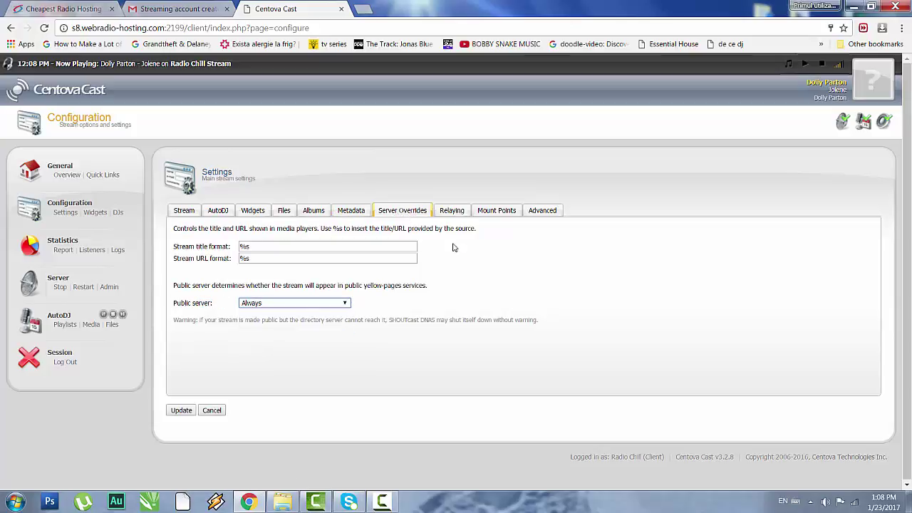
Review the relaying, mount point and advanced tabs, then save the configuration with Update
left_click(453, 212)
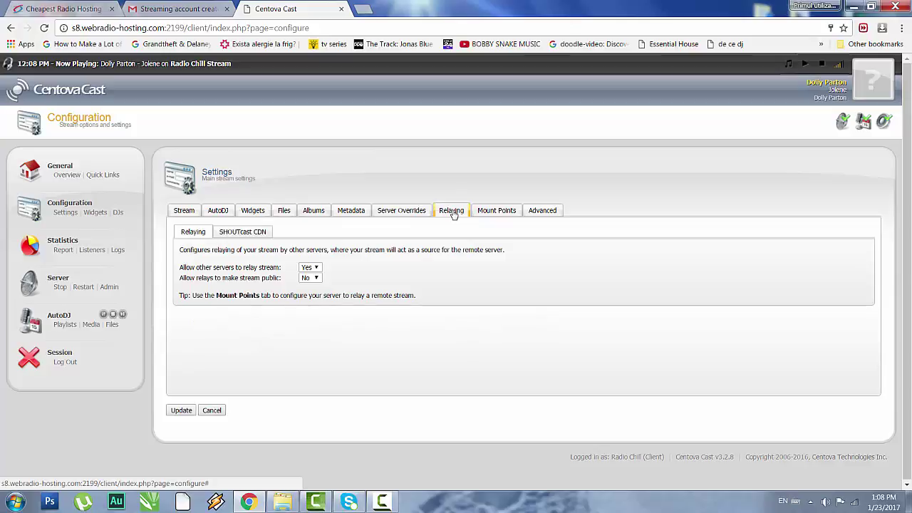
left_click(496, 212)
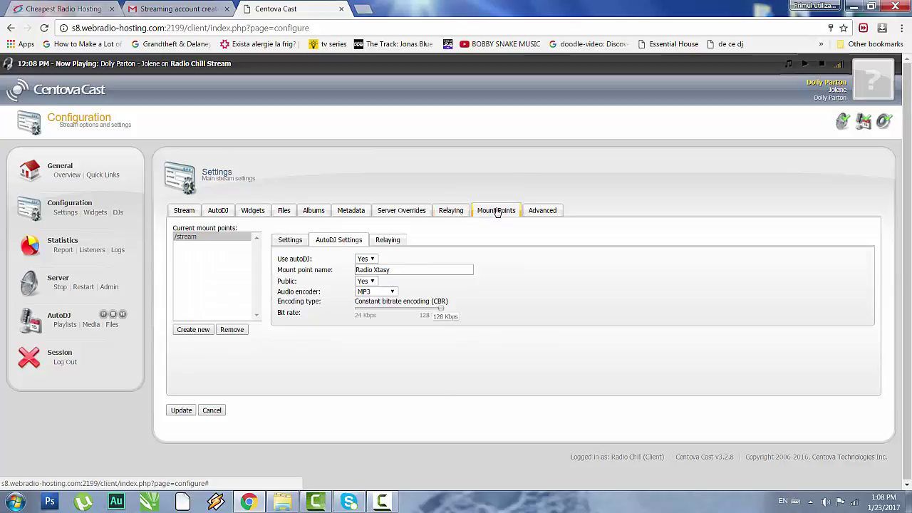
left_click(291, 241)
left_click(359, 242)
left_click(399, 242)
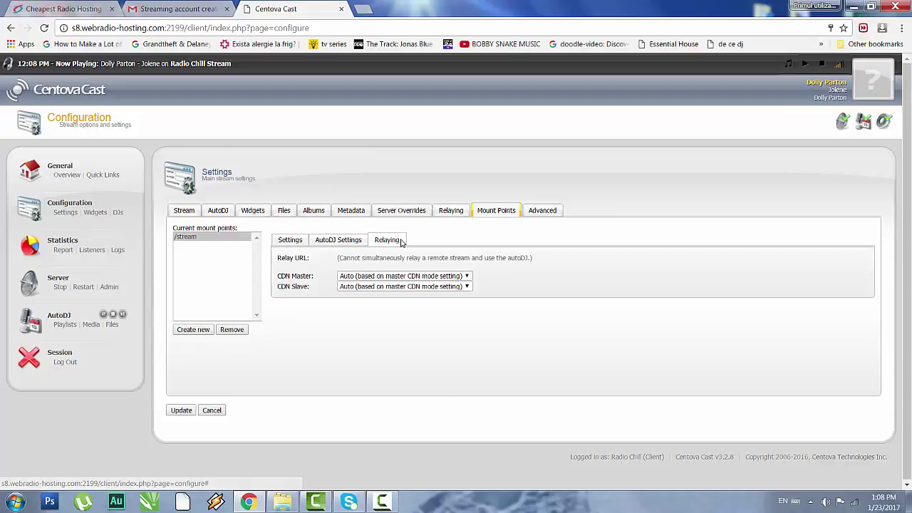
left_click(546, 213)
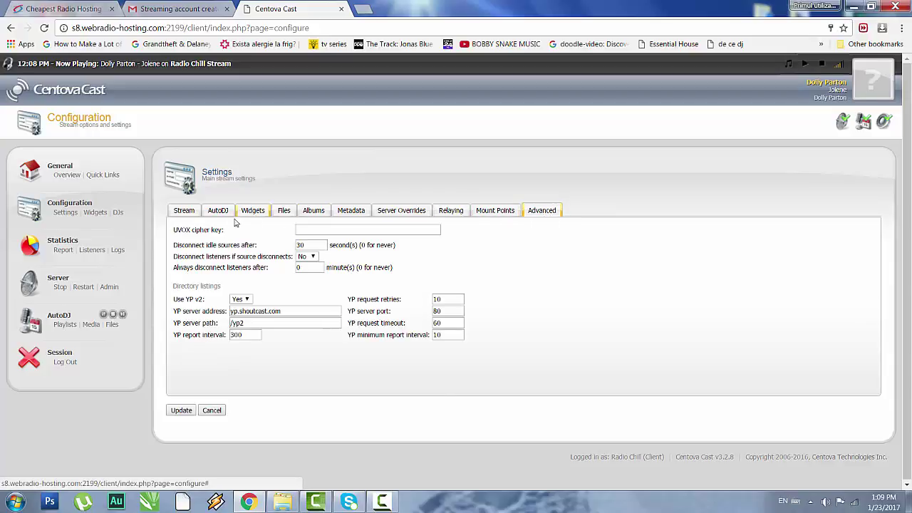
left_click(184, 214)
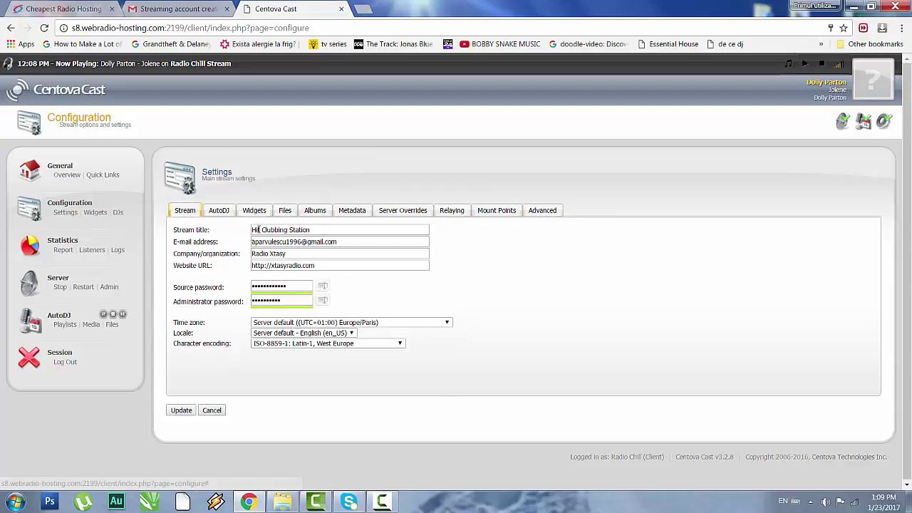
left_click(191, 410)
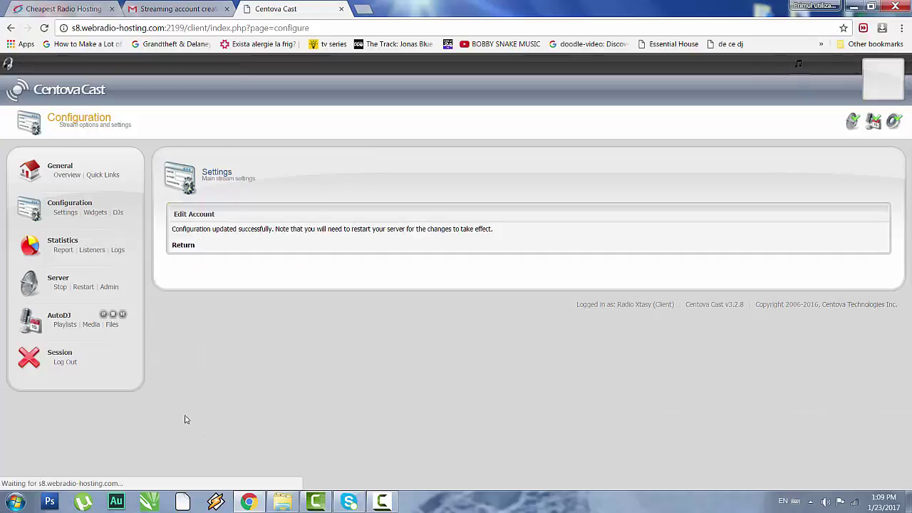
Stop the server so the changes apply, return to the overview and play the stream
left_click(189, 247)
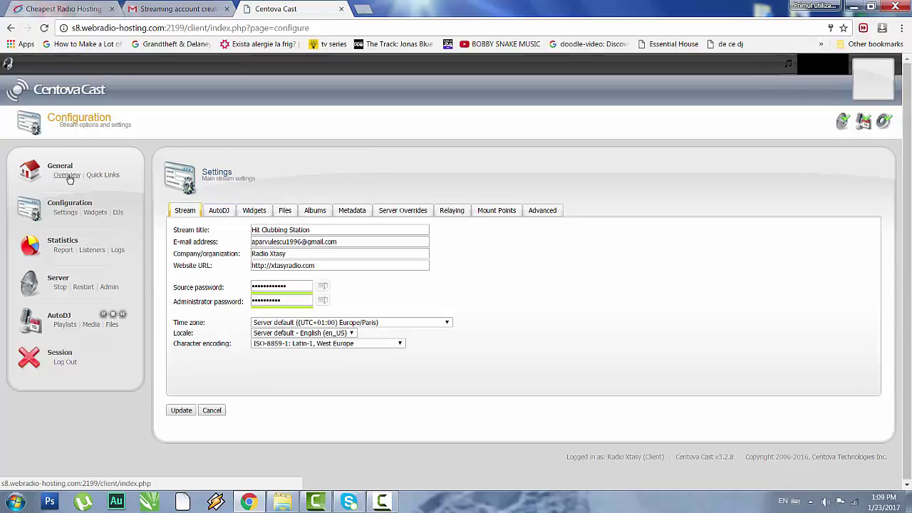
left_click(60, 287)
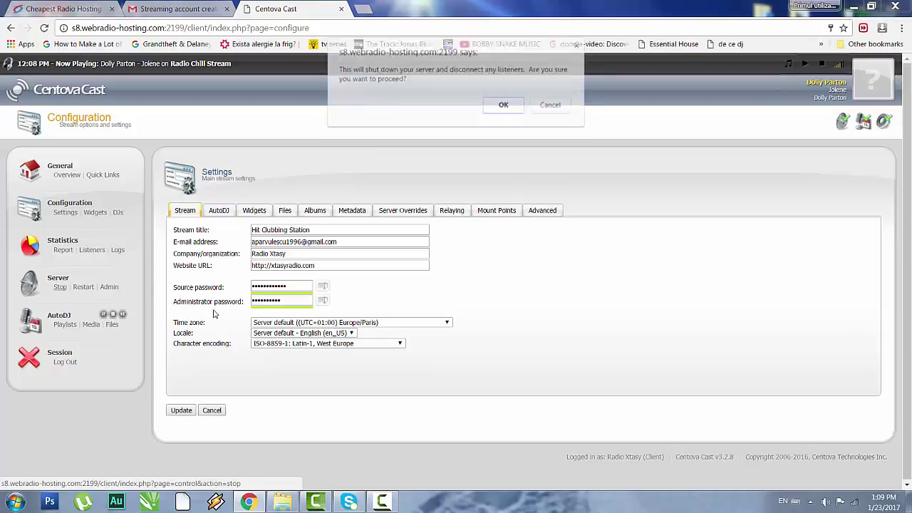
left_click(502, 107)
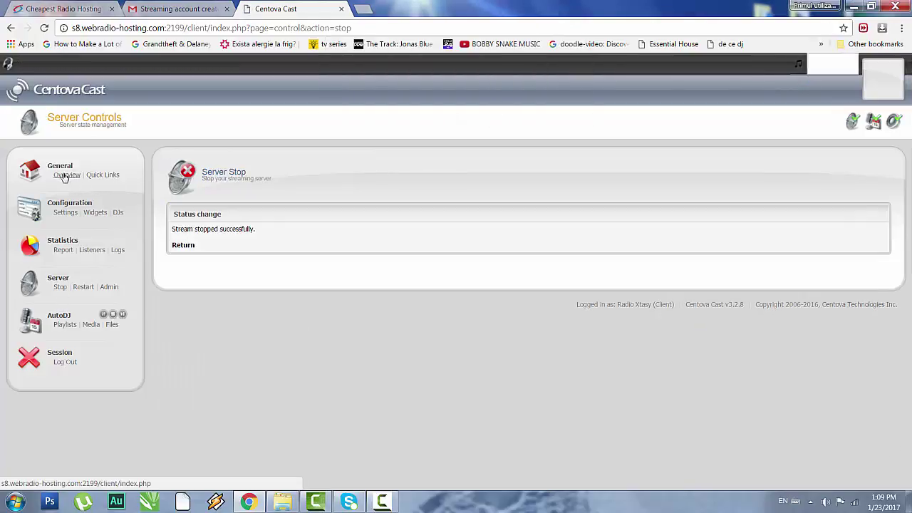
left_click(65, 175)
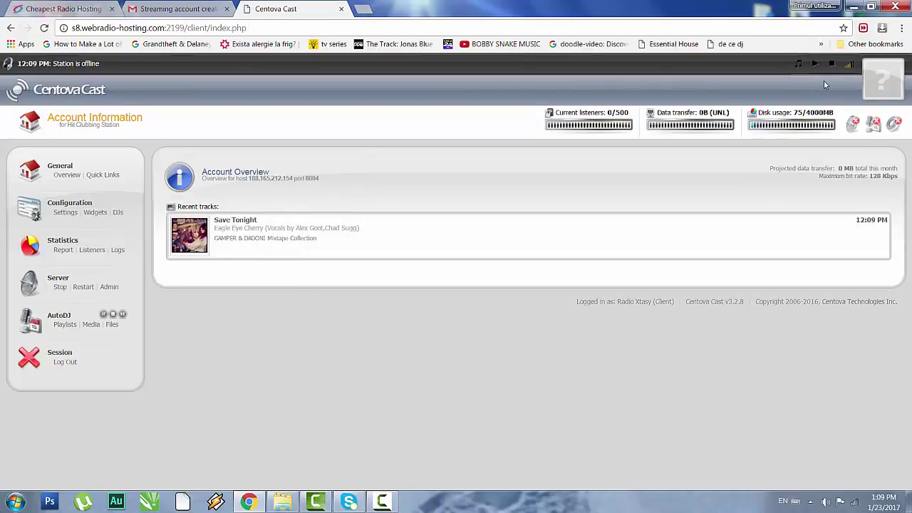
left_click(815, 65)
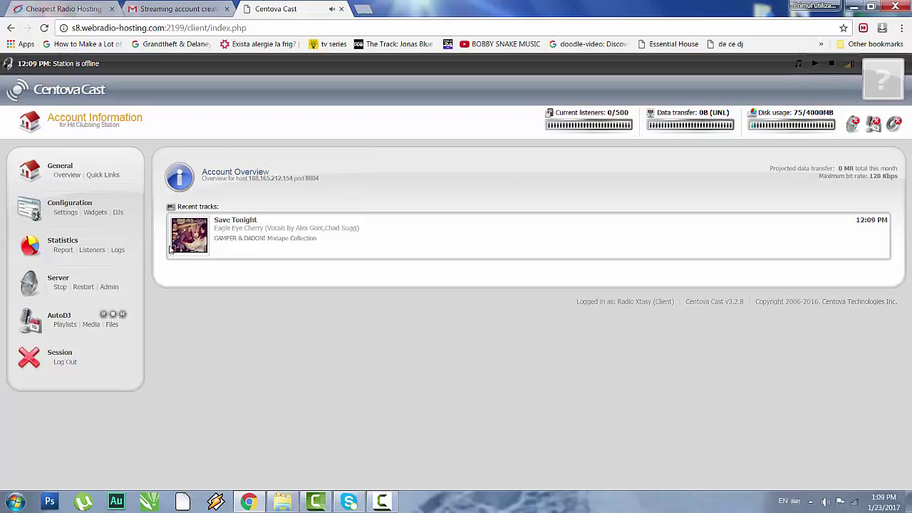
Check Radio Xtasy on the SHOUTcast status page, then switch to the 'Streaming account created' email
left_click(108, 287)
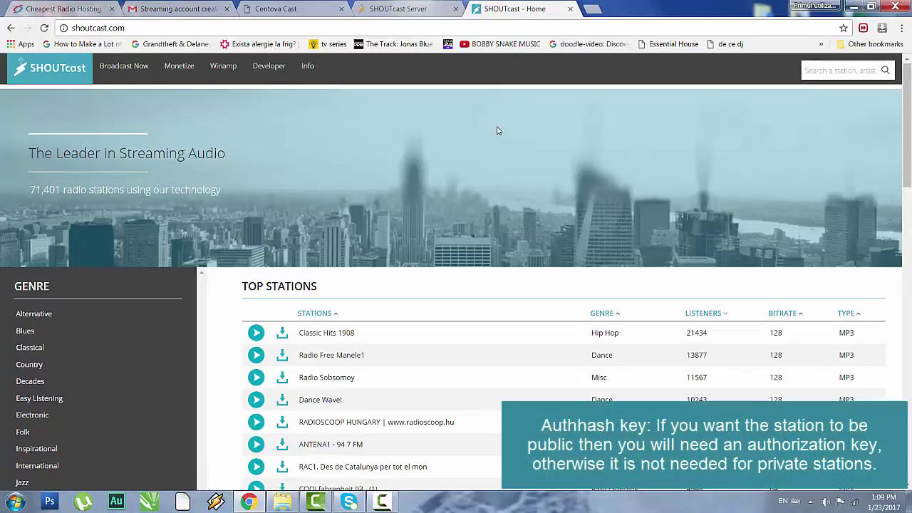
left_click(416, 7)
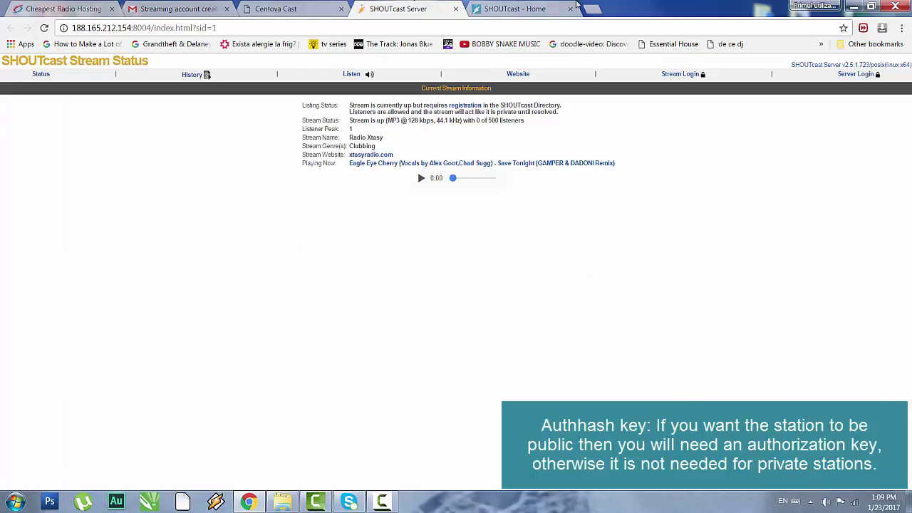
left_click(305, 8)
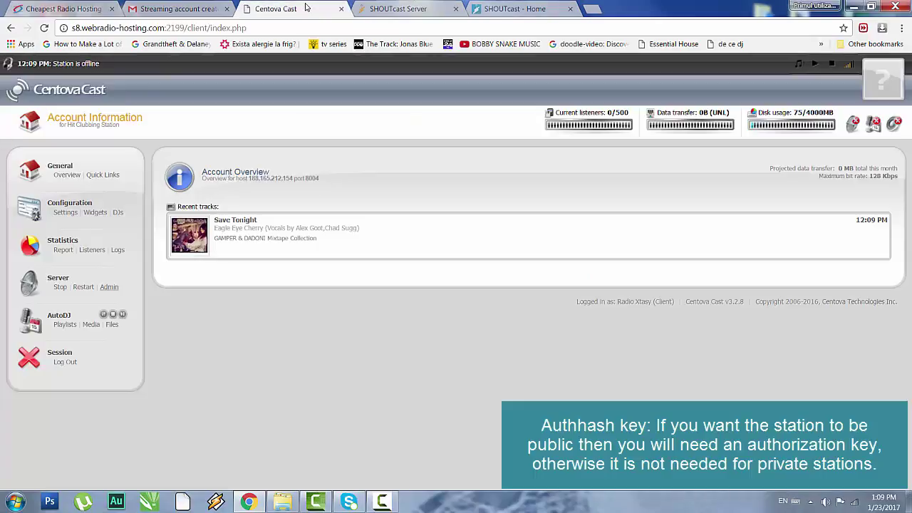
left_click(186, 9)
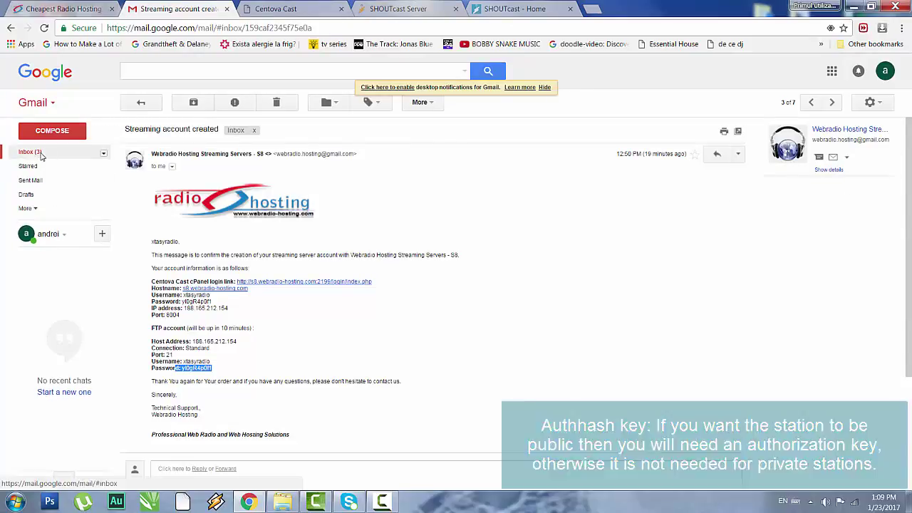
Copy the signed-in Gmail account's email address from the avatar popup and return to SHOUTcast
left_click(29, 152)
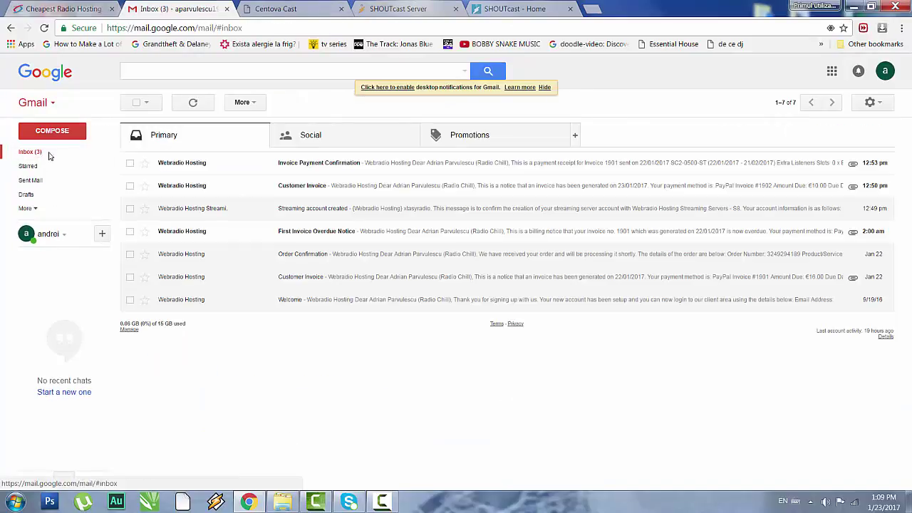
left_click(888, 79)
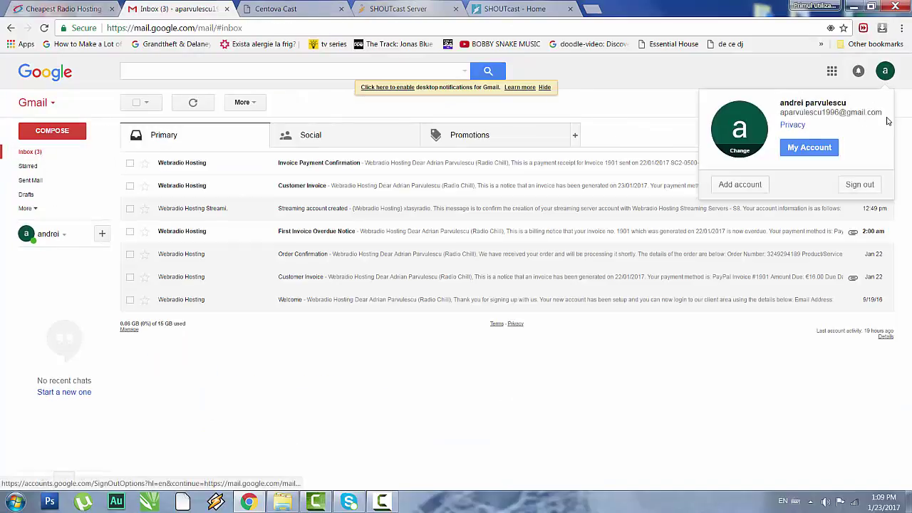
mouse_move(887, 114)
left_mouse_down()
mouse_move(782, 114)
mouse_move(847, 102)
mouse_move(780, 114)
left_mouse_up()
left_click(780, 116)
left_click(869, 112)
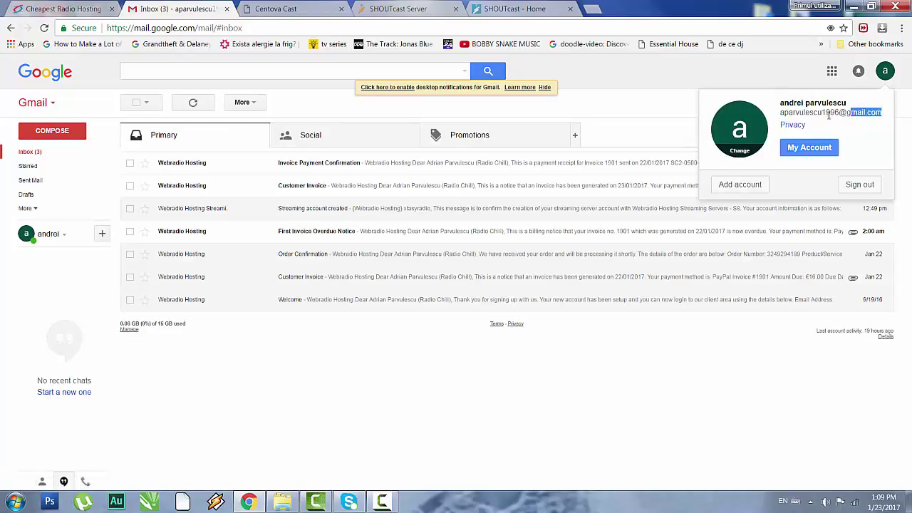
right_click(815, 118)
left_click(816, 125)
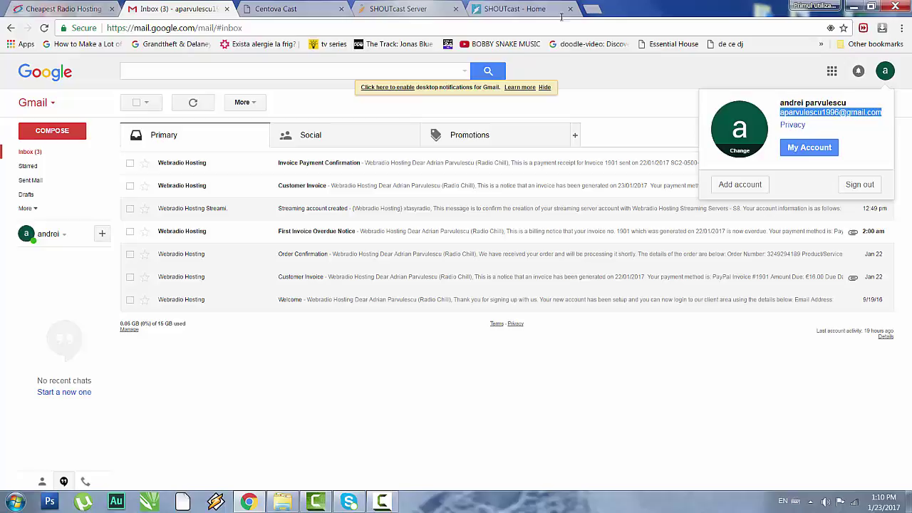
left_click(411, 9)
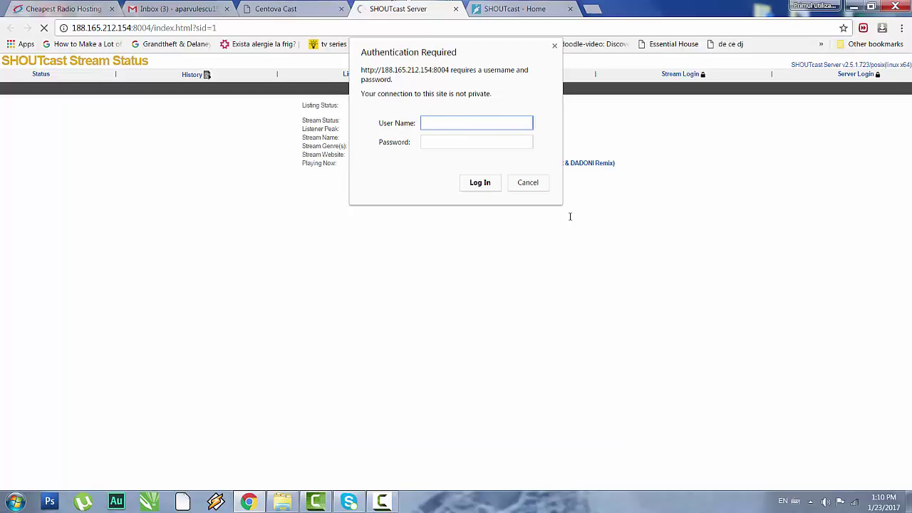
Reveal and copy the administrator password from Centova Cast's stream settings, then return to the SHOUTcast login
left_click(296, 9)
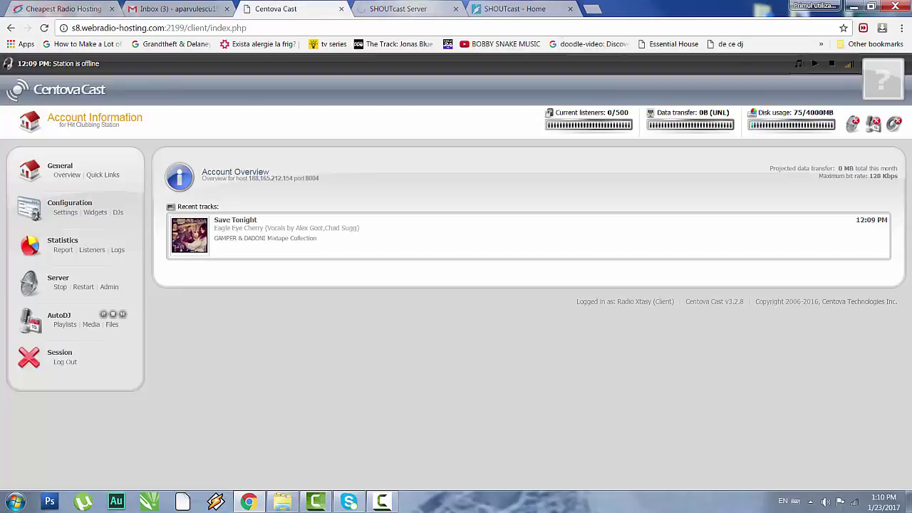
left_click(66, 212)
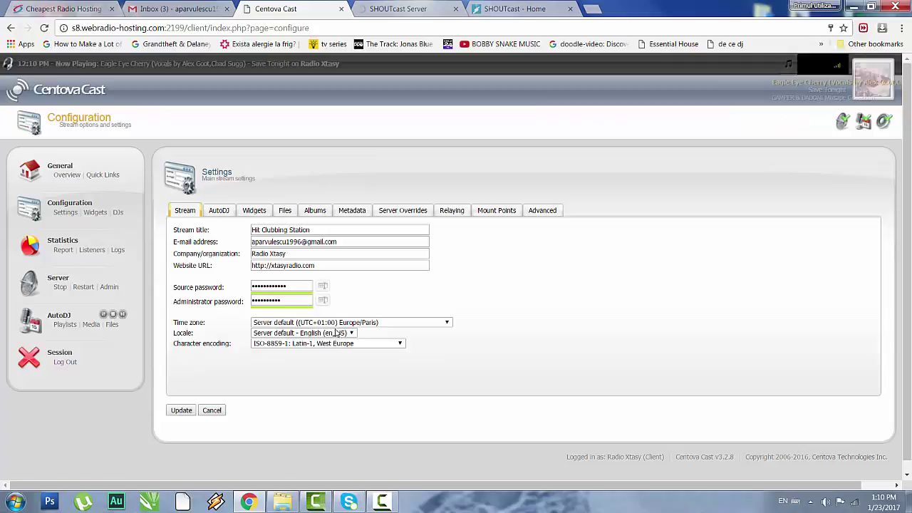
left_click(323, 300)
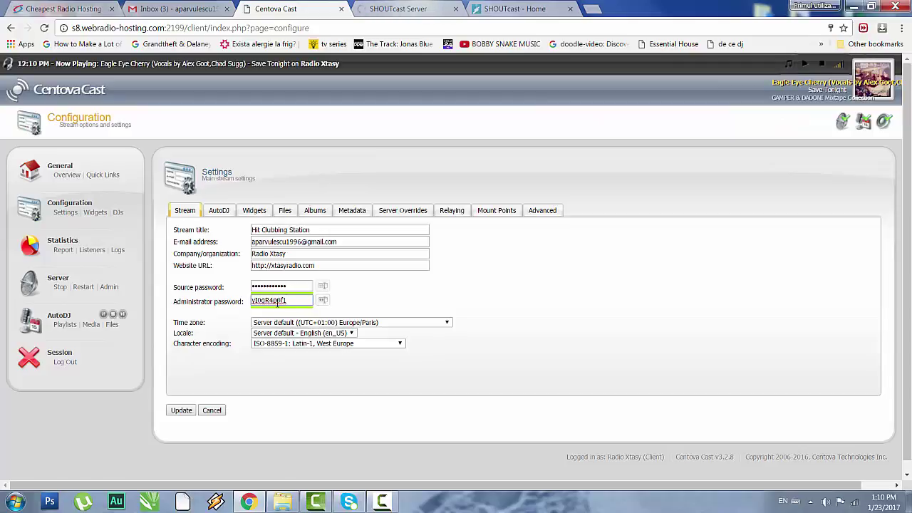
left_click_drag(297, 302, 252, 302)
left_click(183, 502)
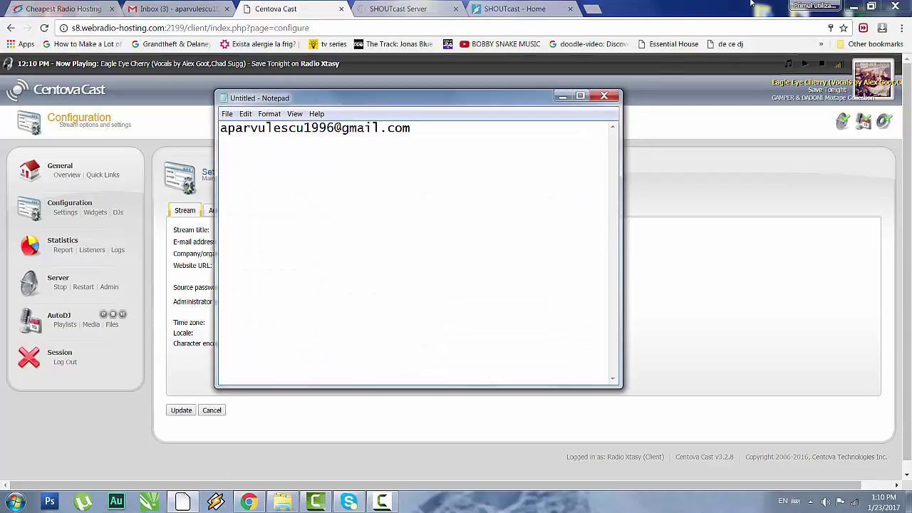
left_click(562, 96)
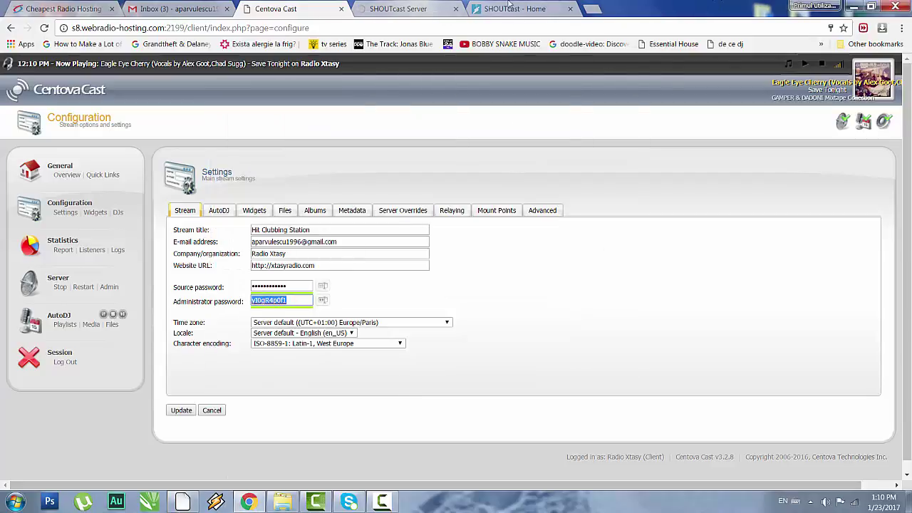
left_click(417, 9)
type("admin")
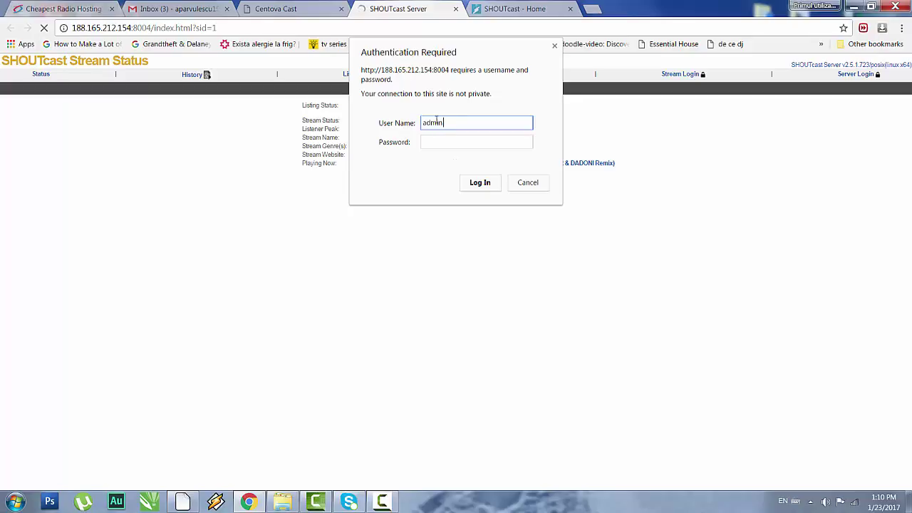
Paste the administrator password, log in as admin and click into the empty Stream Authhash field
key("Tab")
key("ctrl+v")
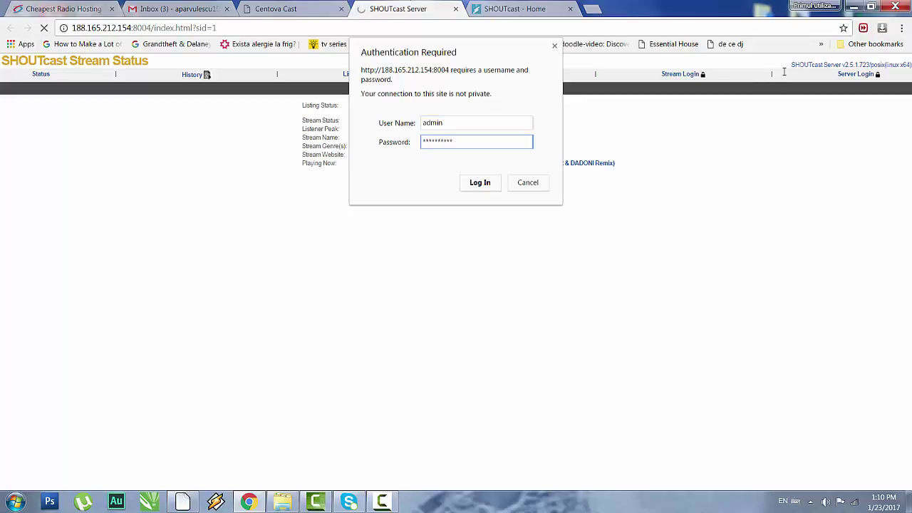
left_click(489, 185)
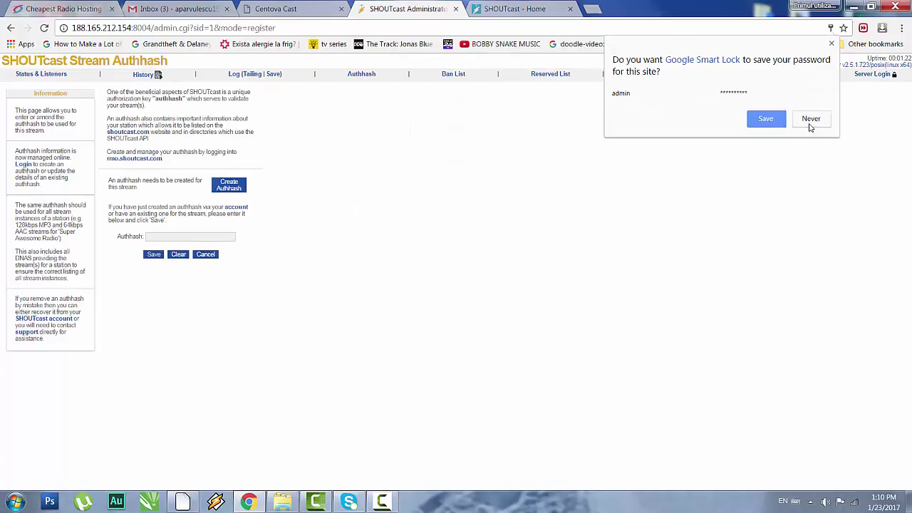
left_click(765, 119)
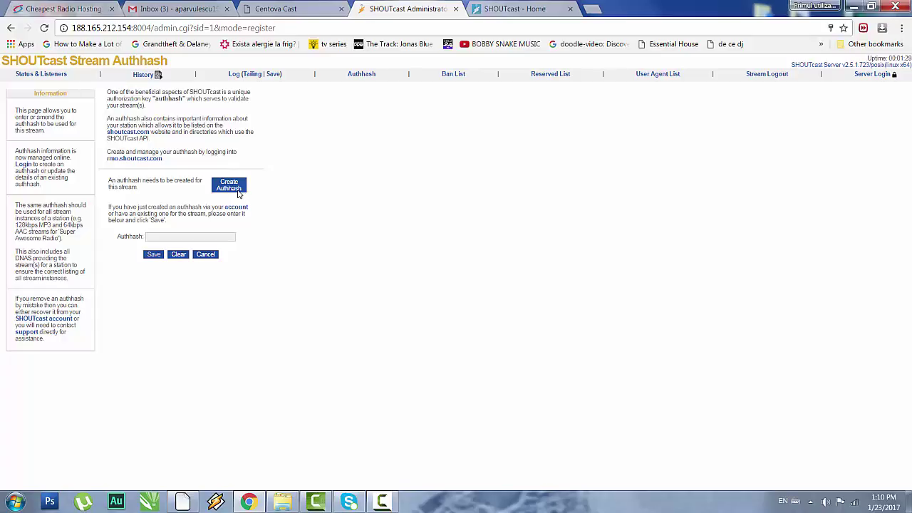
left_click(169, 236)
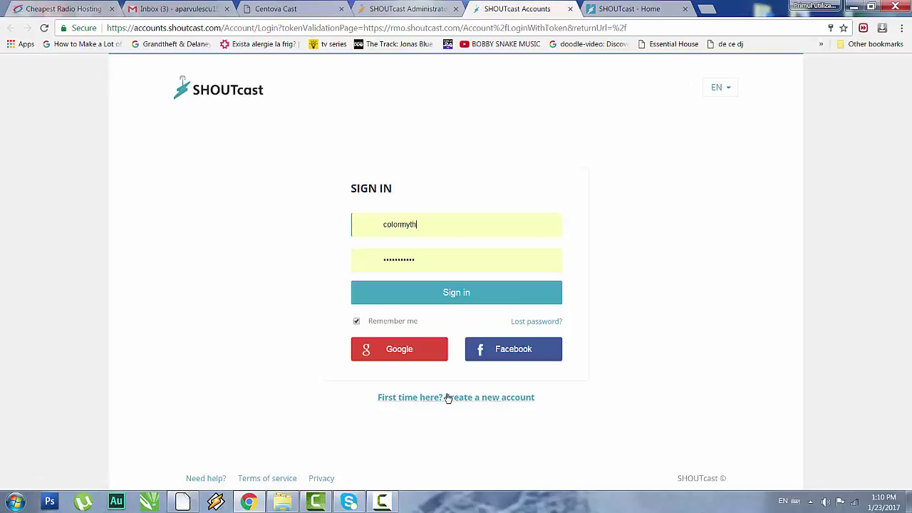
Start a new SHOUTcast account and enter the username, first name and last name
mouse_move(360, 407)
left_mouse_down()
mouse_move(546, 397)
mouse_move(577, 443)
left_mouse_up()
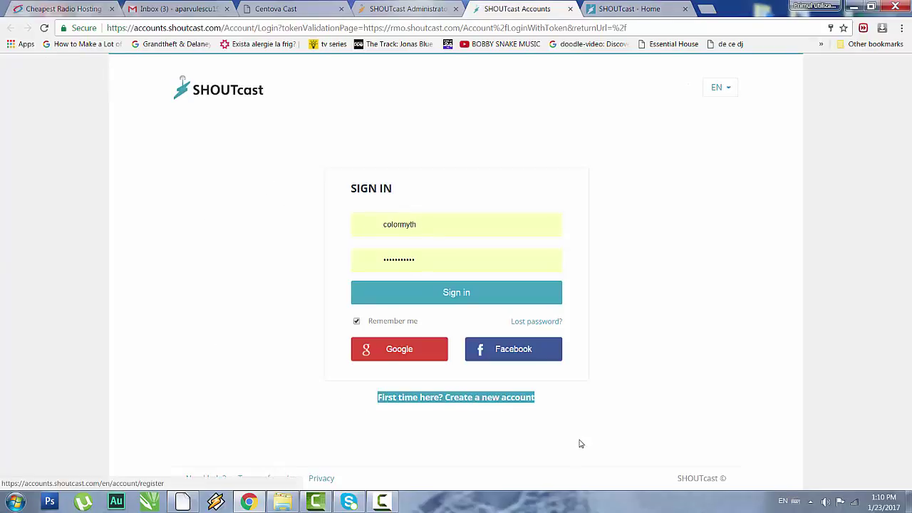
left_click(495, 403)
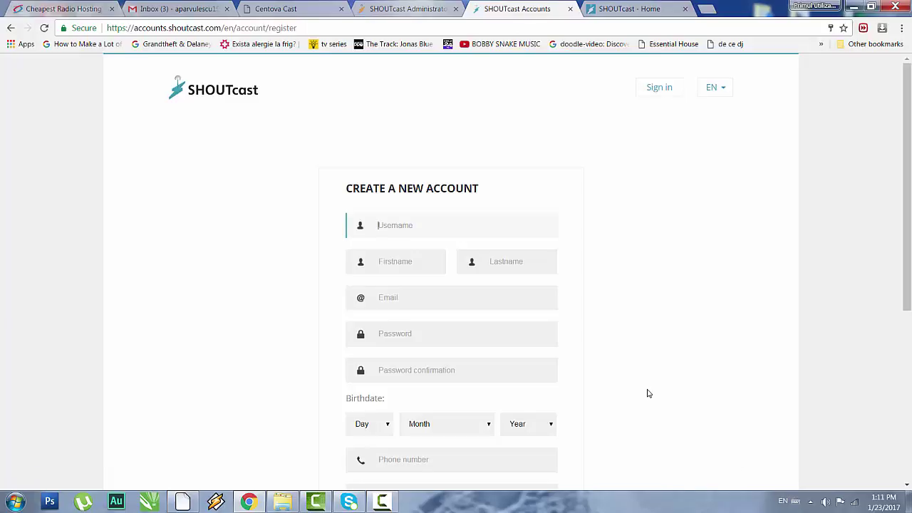
type("xtasyradio")
left_click(409, 264)
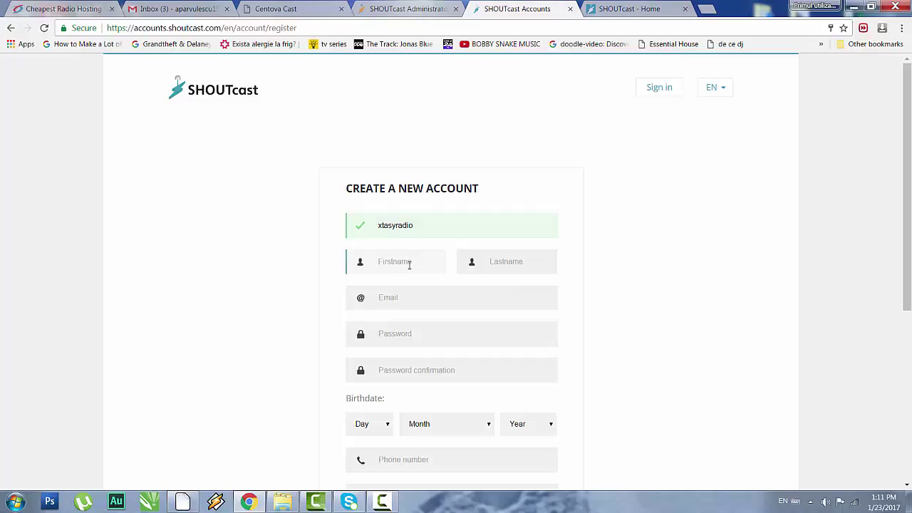
type("Lucian")
key("Tab")
type("Ad")
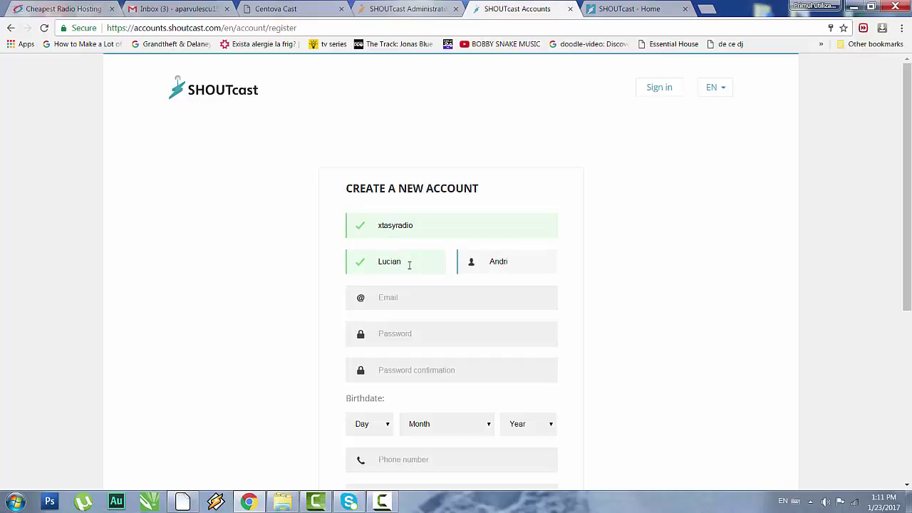
key("Tab")
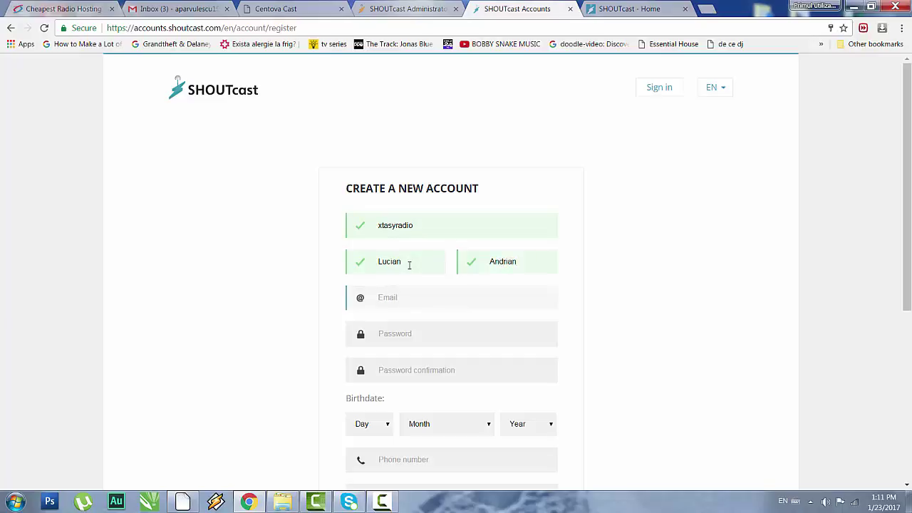
Paste the saved email address from notepad, then enter the password and its confirmation
left_click(183, 502)
left_click_drag(413, 137, 93, 167)
key("ctrl+c")
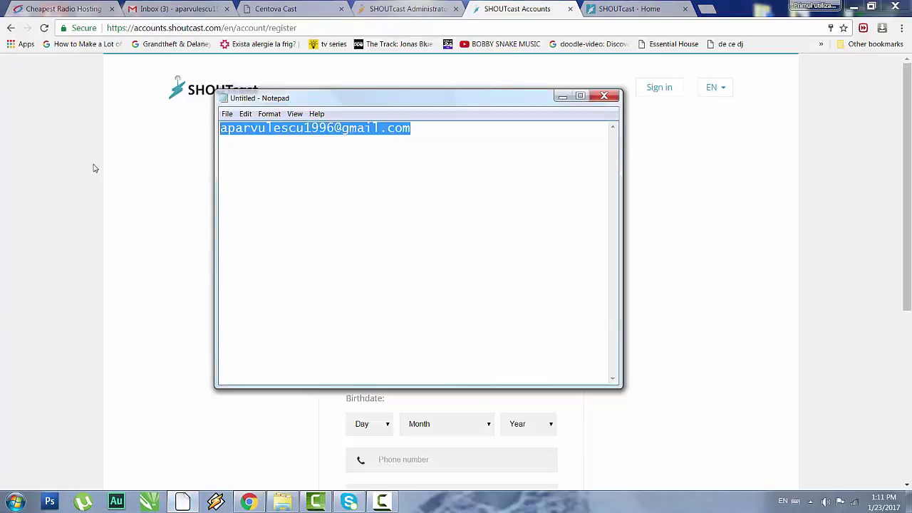
left_click(300, 296)
key("ctrl+v")
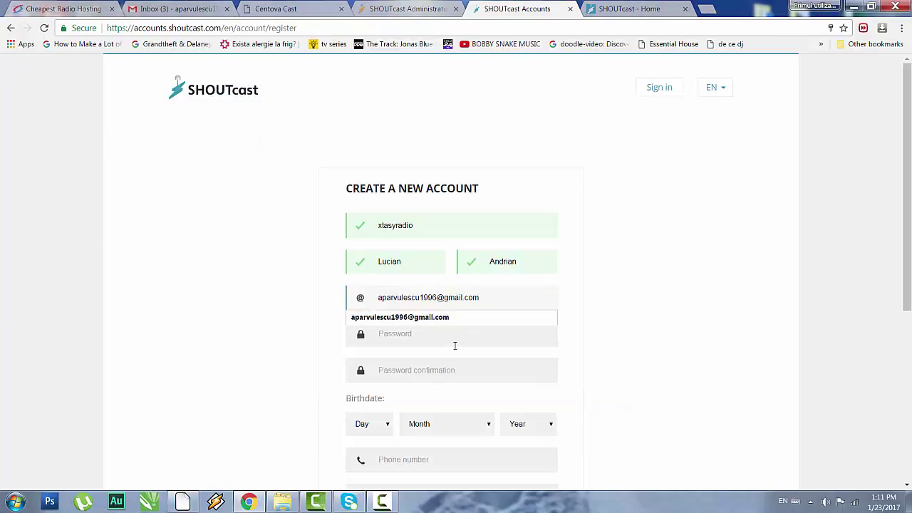
left_click(444, 340)
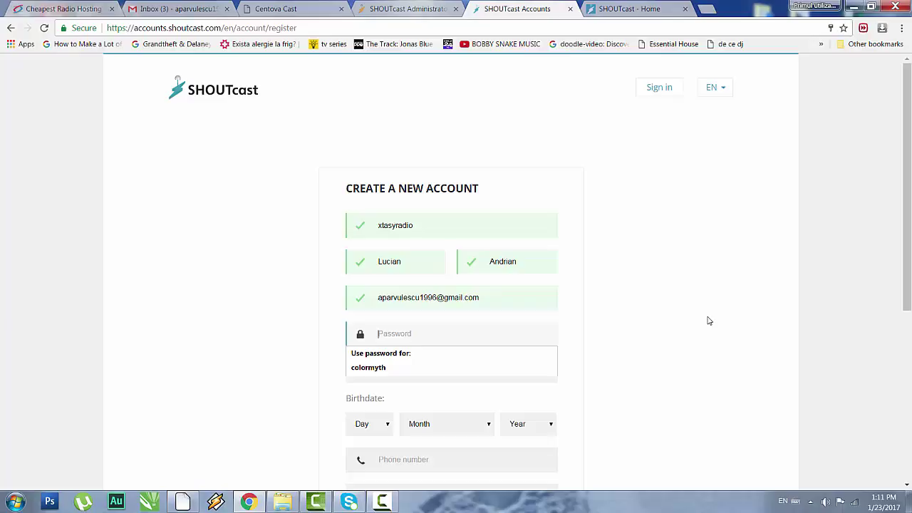
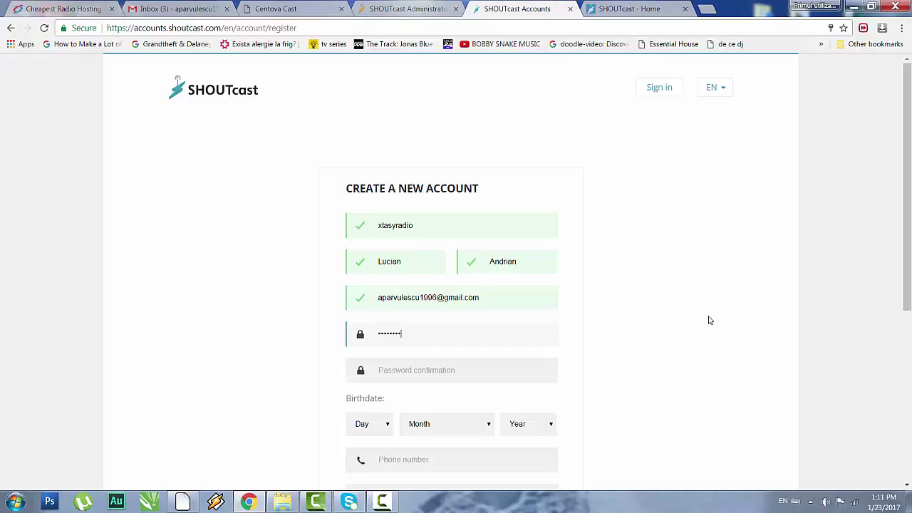
key("Tab")
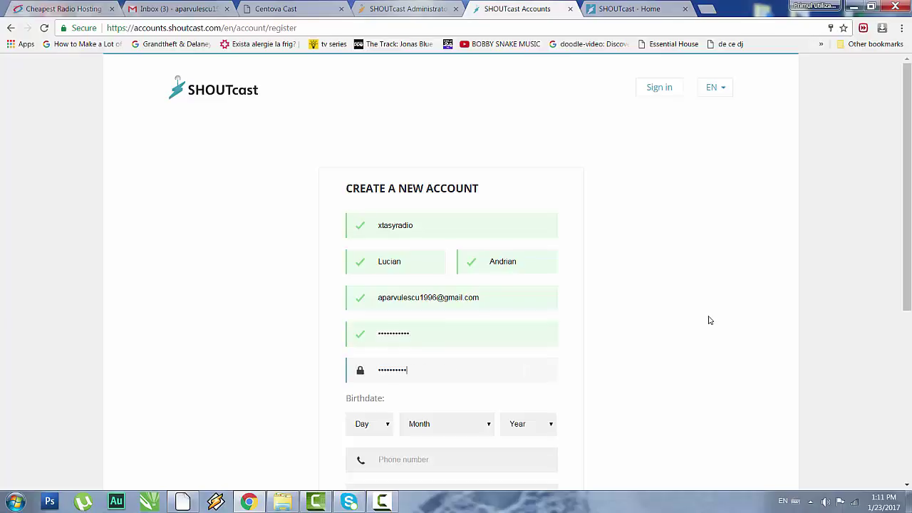
scroll(458, 326, "down", 3)
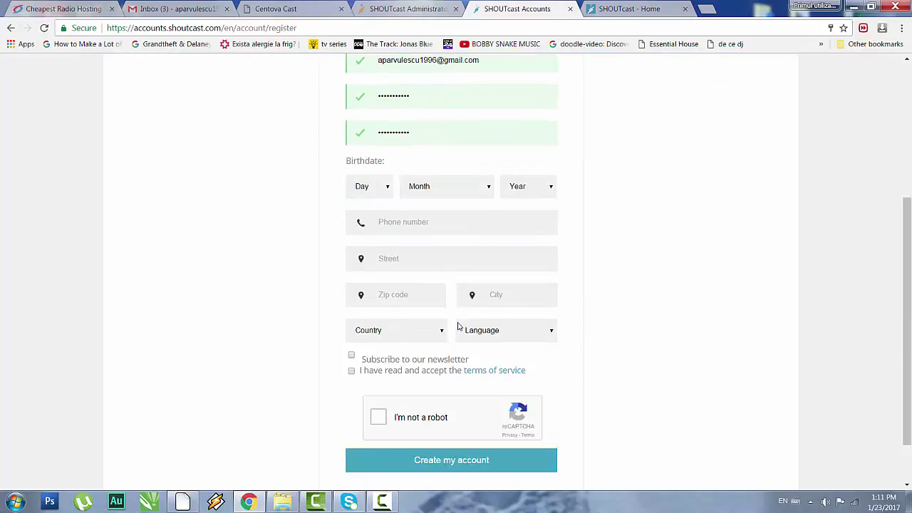
Fill in the date of birth and the phone number
left_click(390, 193)
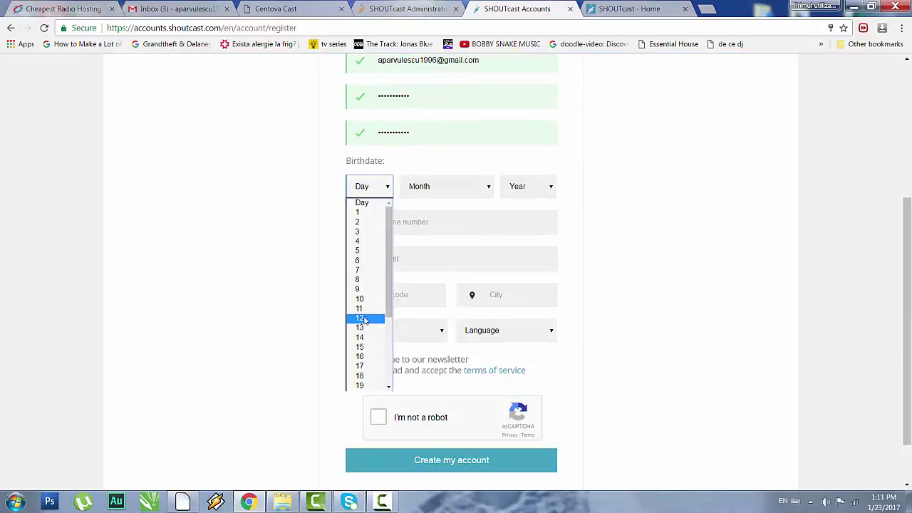
left_click(360, 299)
left_click(485, 186)
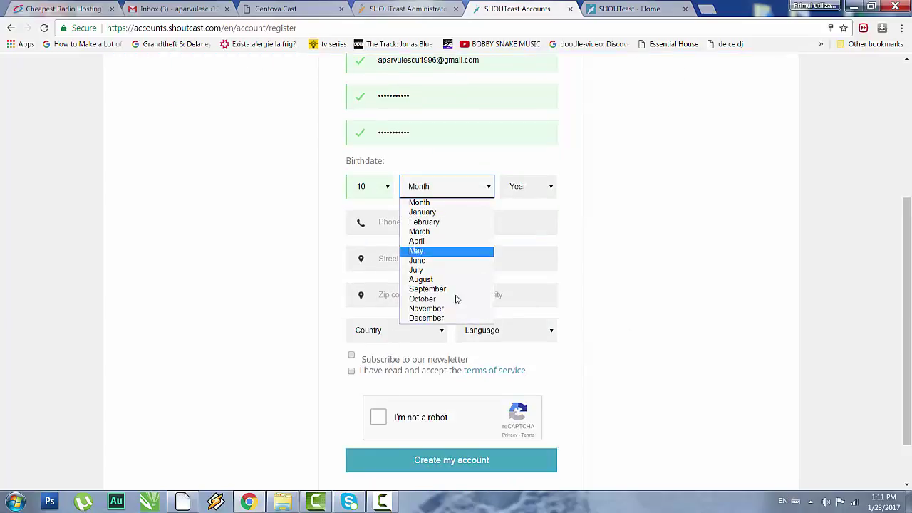
left_click(452, 299)
left_click(549, 186)
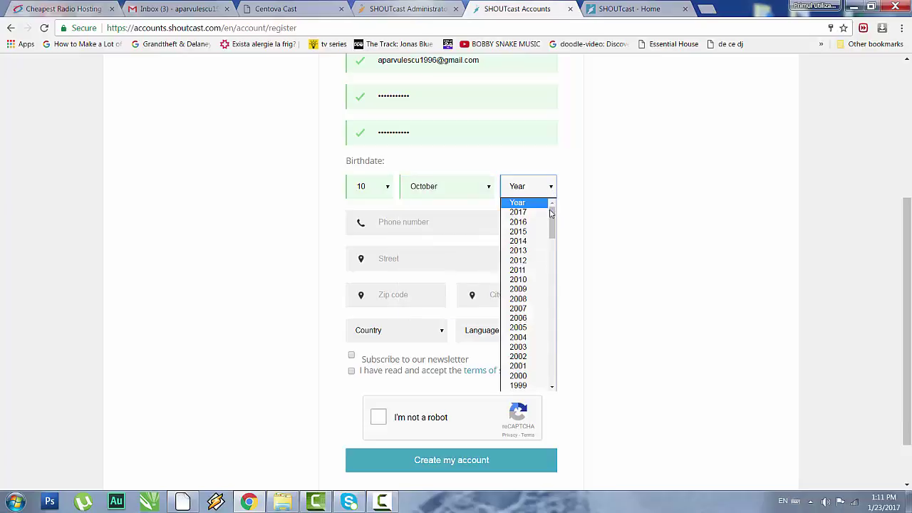
scroll(533, 351, "down", 5)
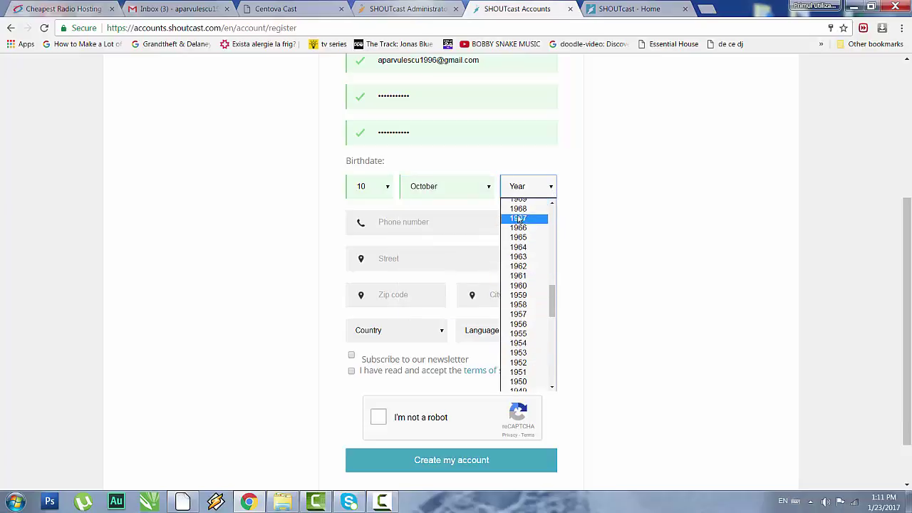
scroll(519, 221, "up", 1)
scroll(520, 228, "up", 2)
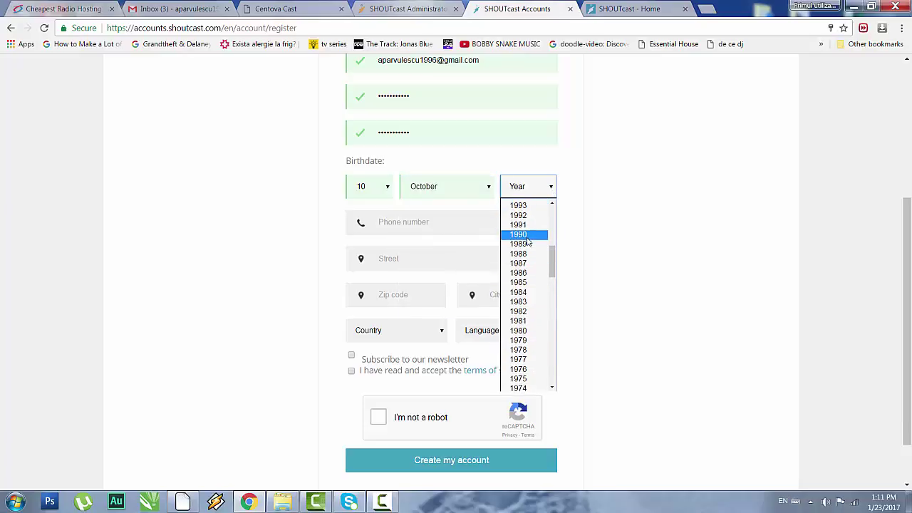
left_click(519, 273)
left_click(413, 228)
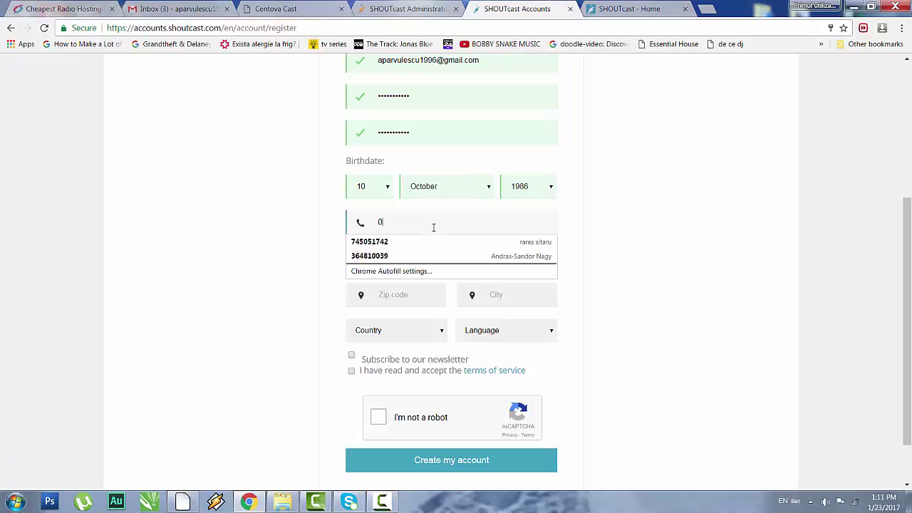
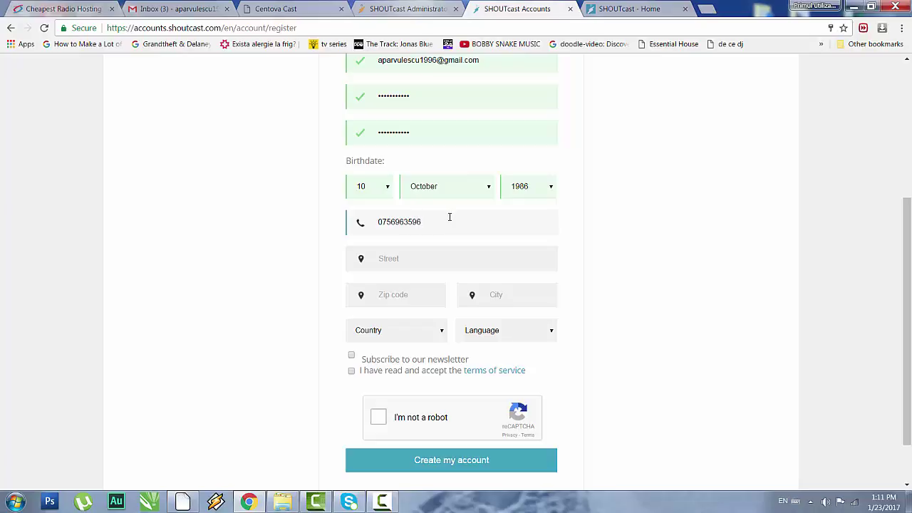
Enter the street address, the zip code and the city Cluj-Napoca
left_click(392, 261)
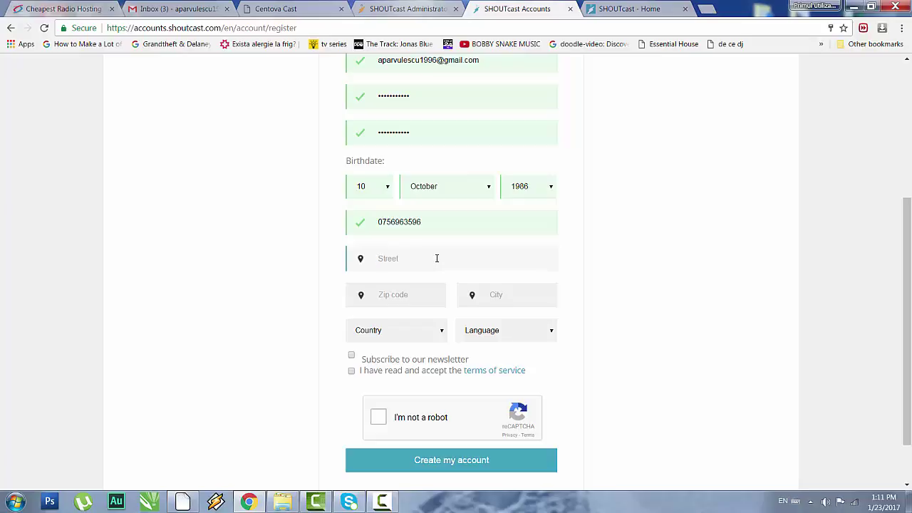
type("Str Victoriei")
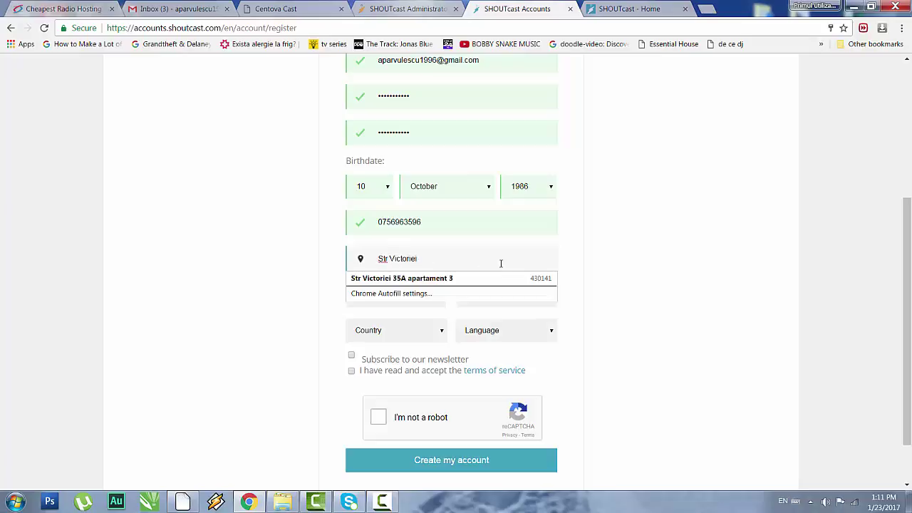
left_click(690, 301)
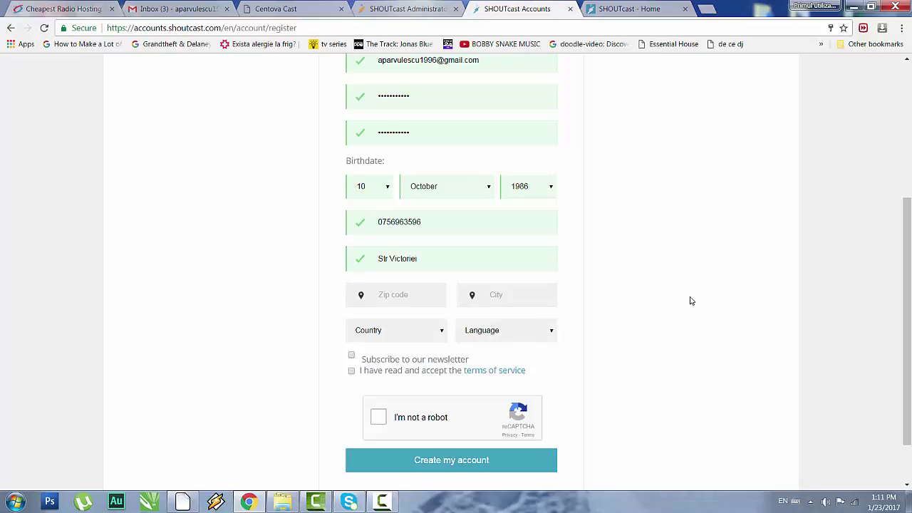
left_click(380, 288)
type("123456")
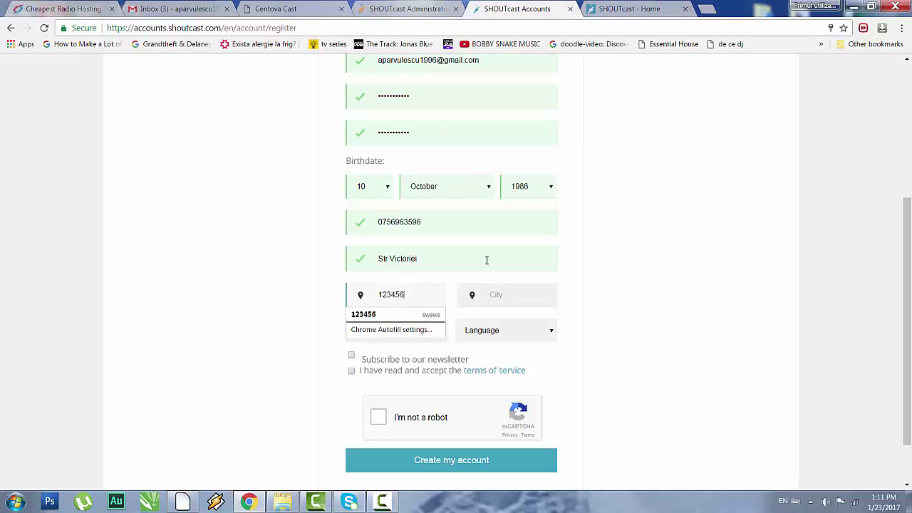
left_click(516, 294)
type("Cluj")
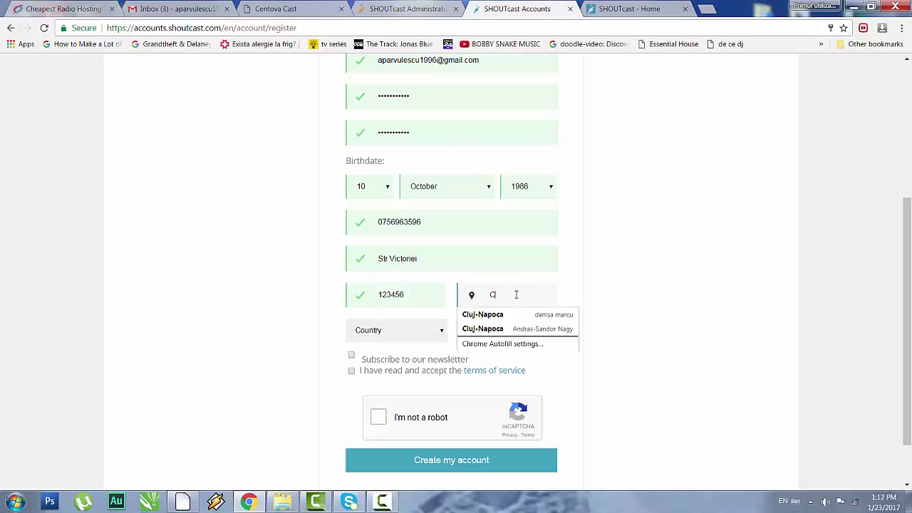
left_click(811, 233)
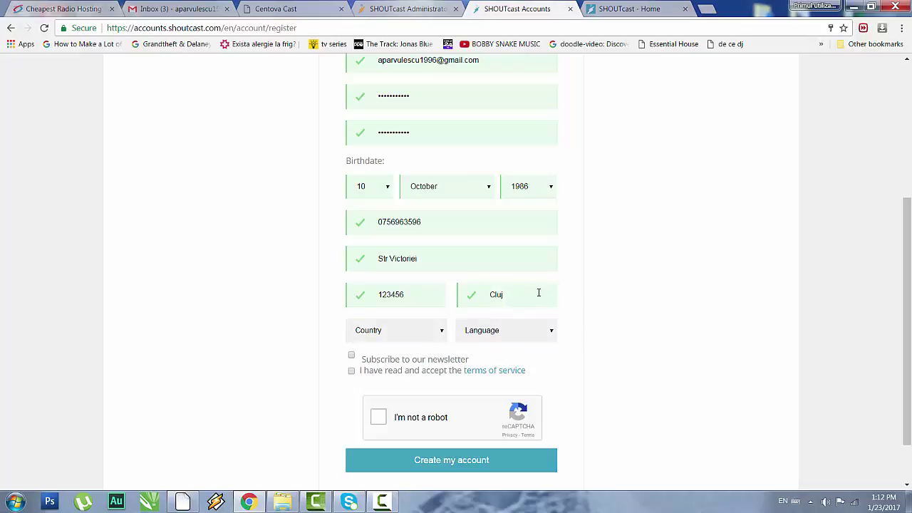
type("-Nap")
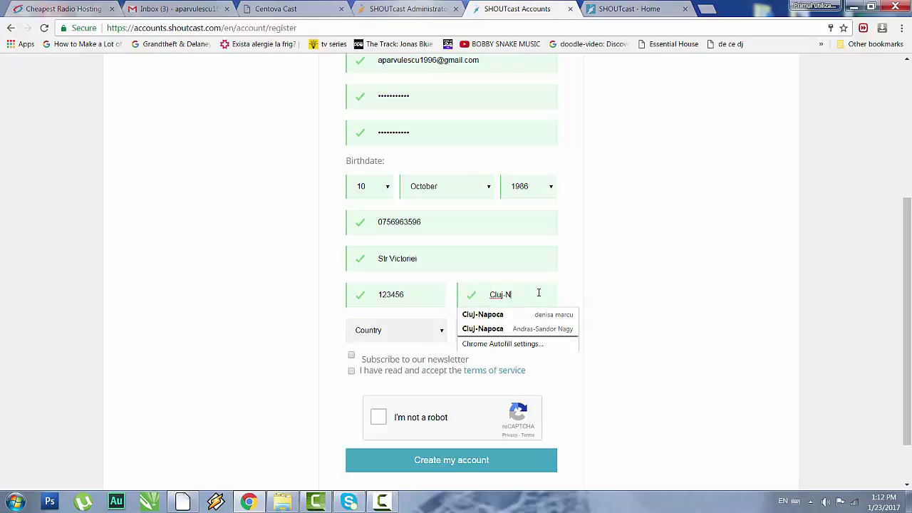
type("oca")
left_click(601, 255)
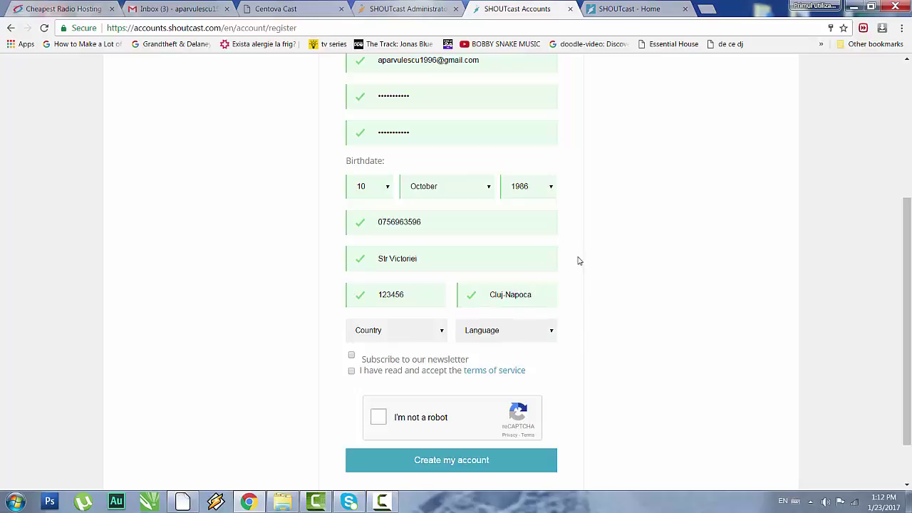
Choose Romania and English, accept the terms, pass the reCAPTCHA and create the account
left_click(440, 329)
key("r")
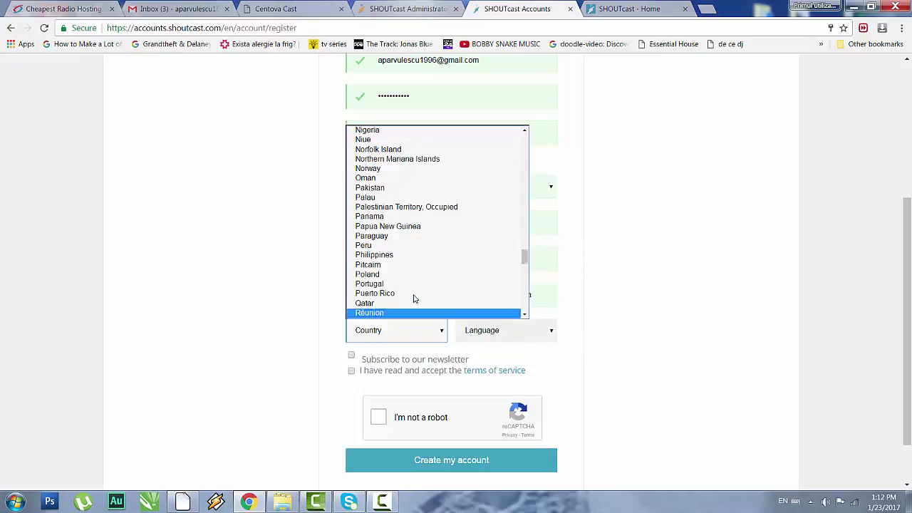
key("o")
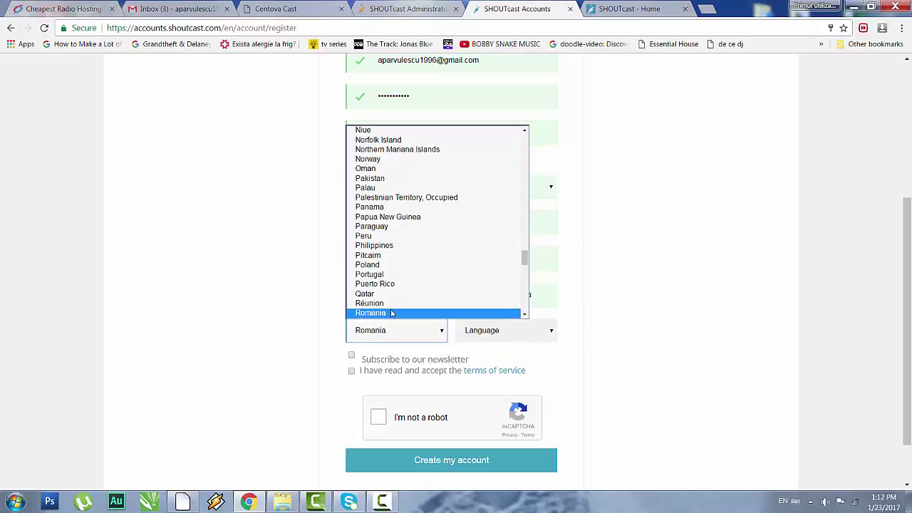
left_click(397, 312)
left_click(528, 331)
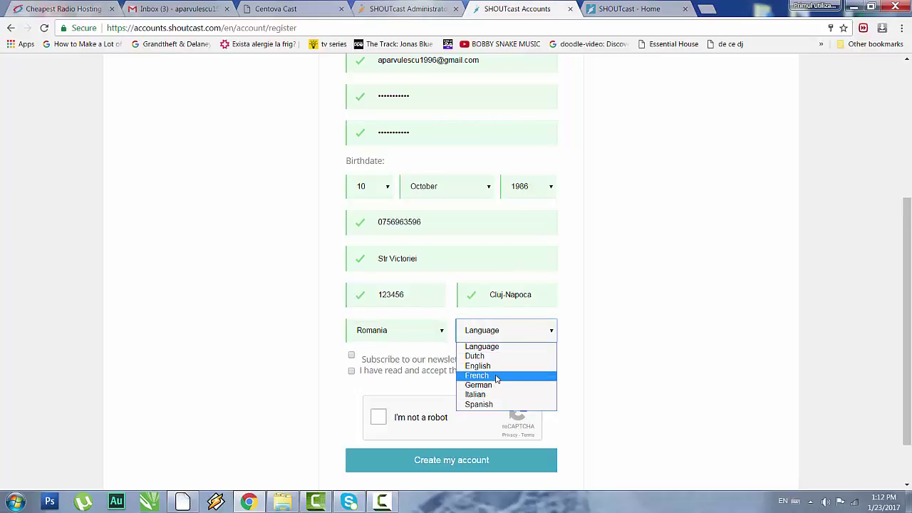
left_click(497, 367)
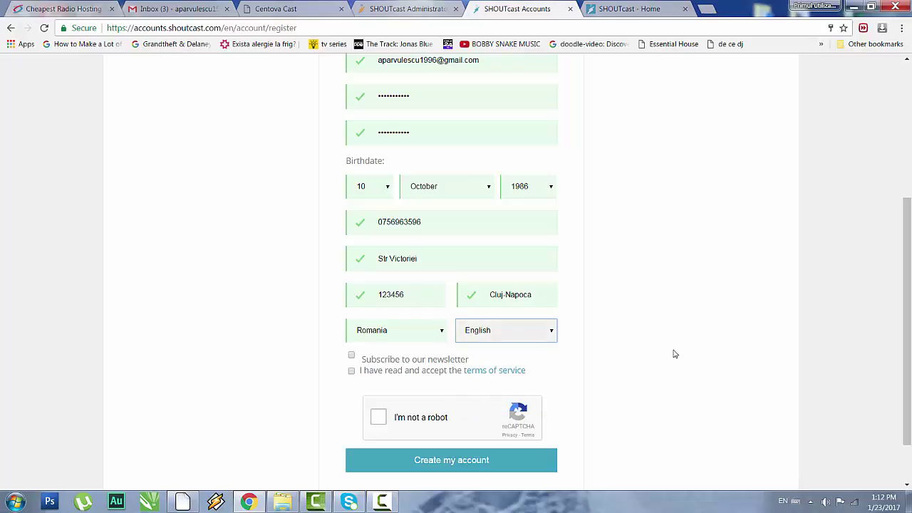
left_click(351, 371)
left_click(378, 418)
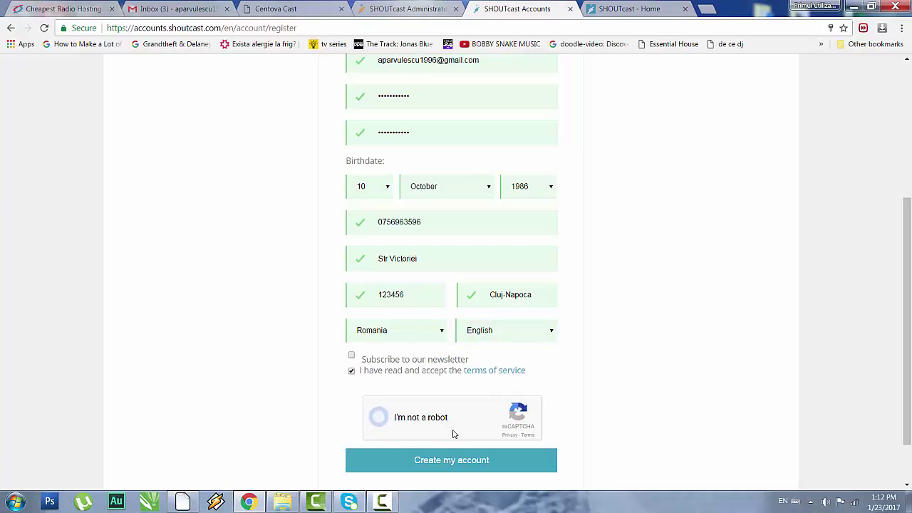
left_click(459, 461)
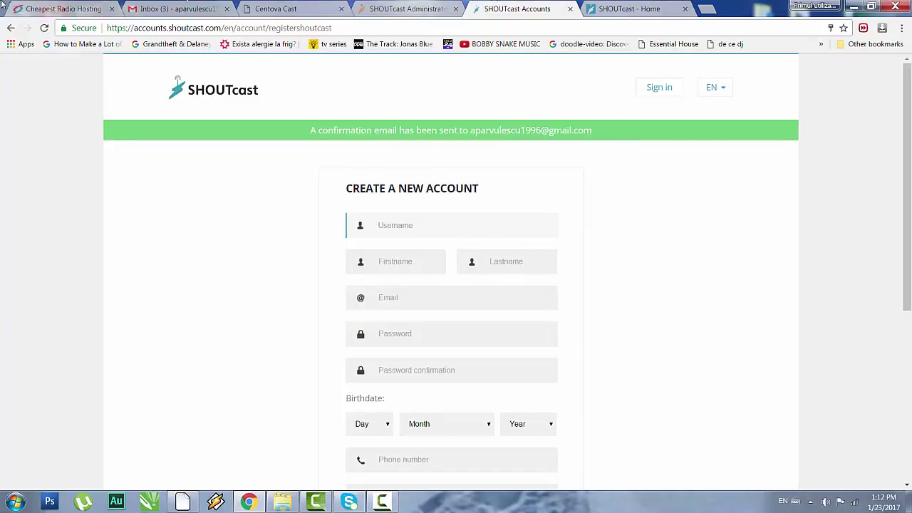
Activate the account from the Gmail confirmation email, then open Radio Manager to add a station
left_click(160, 8)
left_click(37, 151)
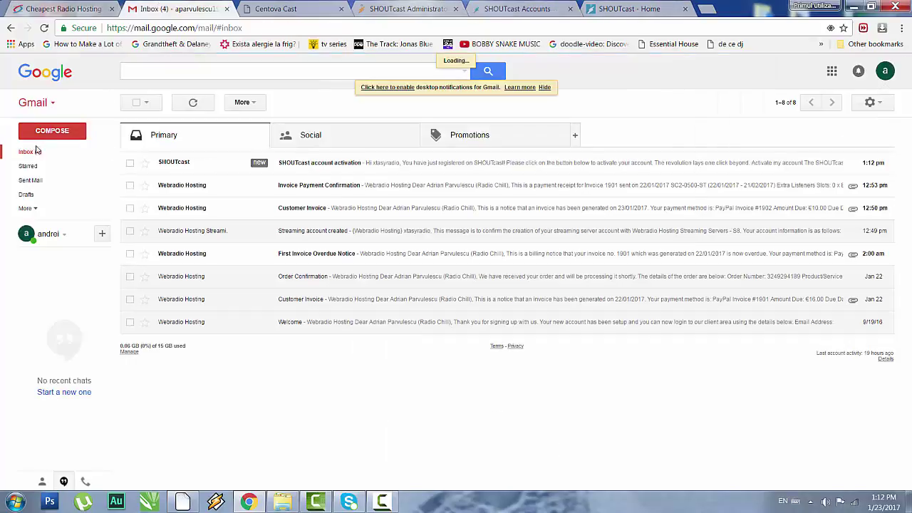
left_click(319, 164)
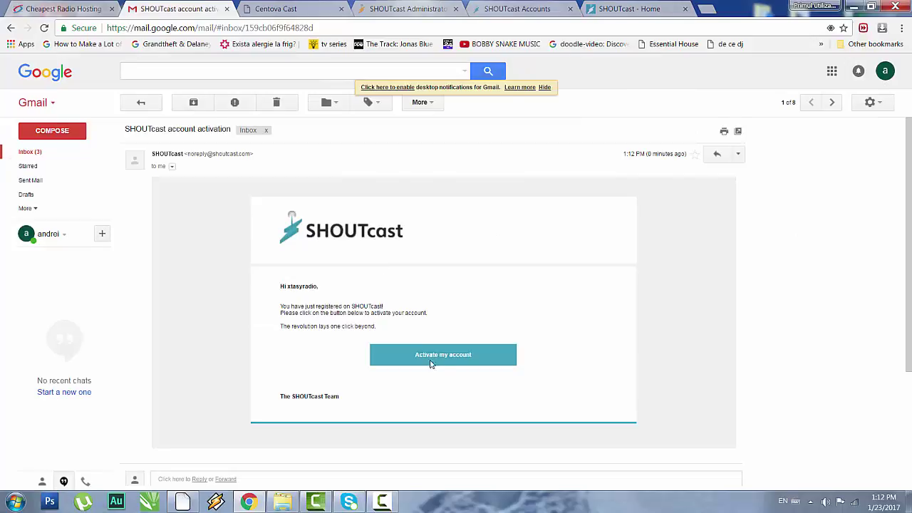
left_click(463, 363)
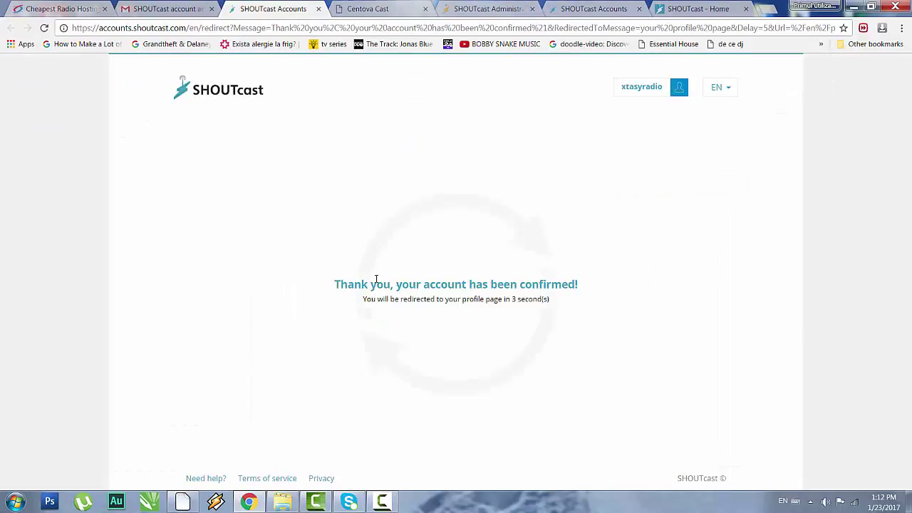
left_click(655, 87)
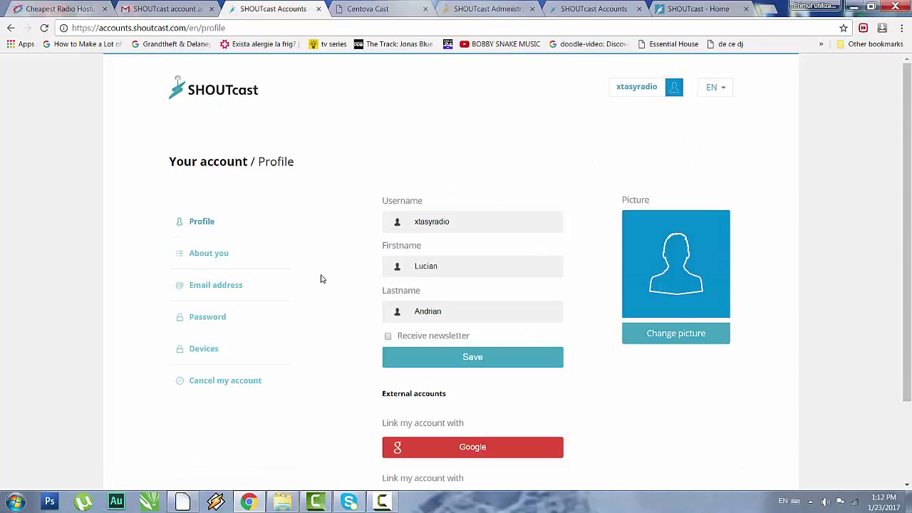
left_click(490, 8)
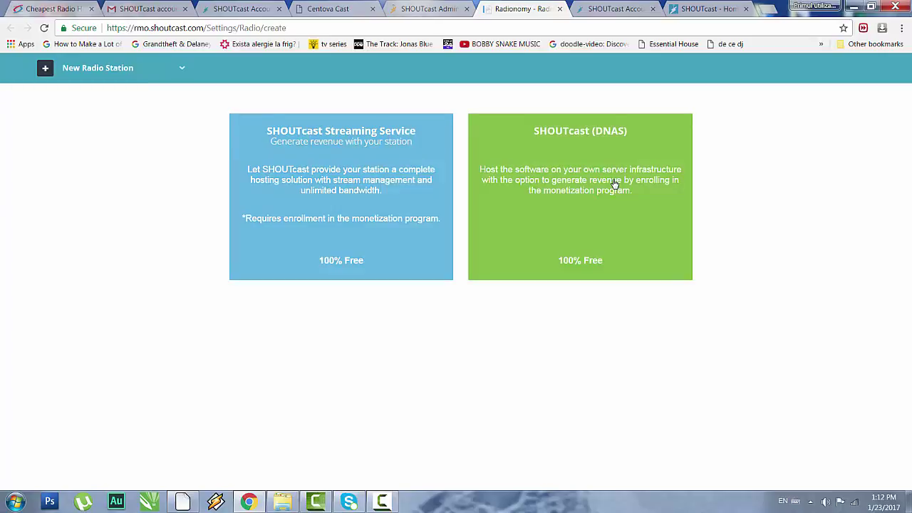
Pick the DNAS option, name the station 'Radio Xtasy' and tag it 'clubbing station'
left_click(581, 208)
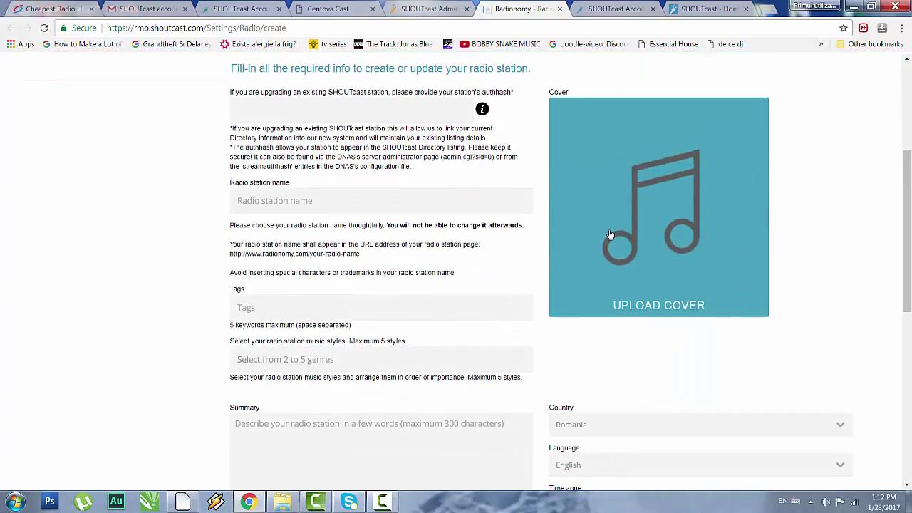
scroll(609, 235, "up", 1)
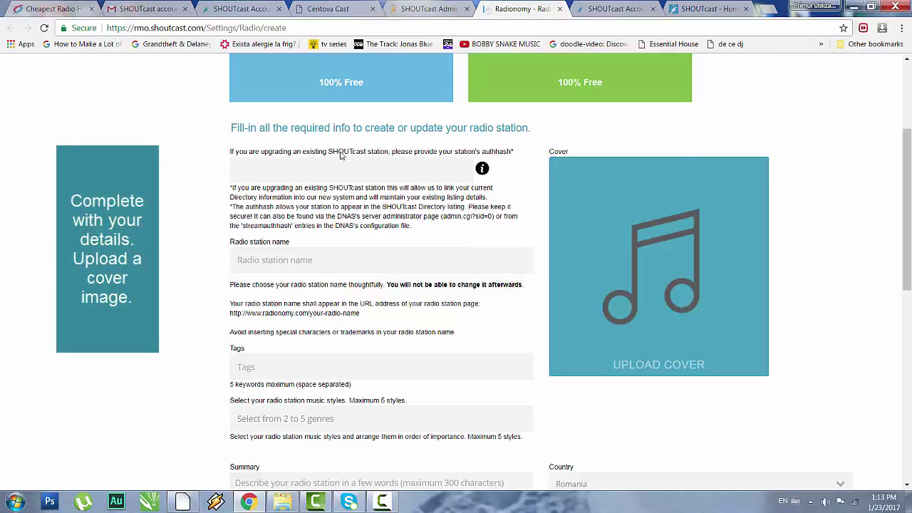
left_click(289, 260)
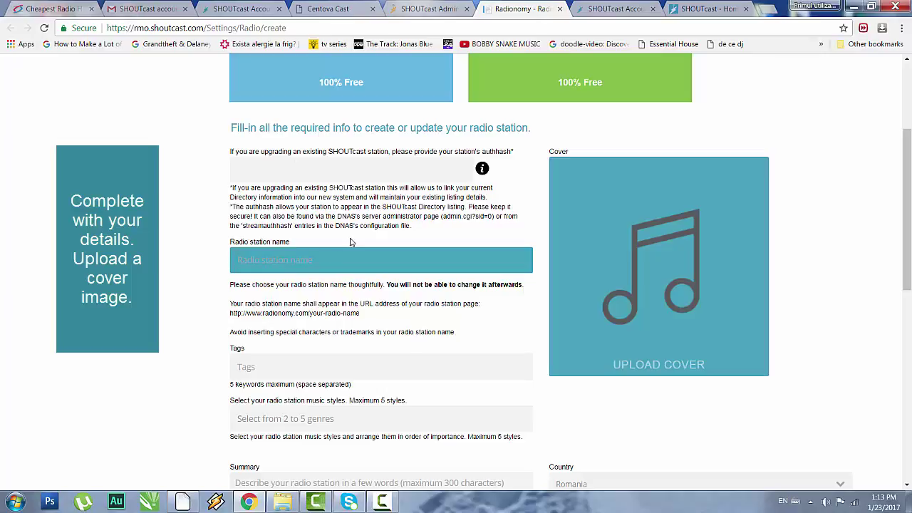
type("Radio Xtasy")
left_click(280, 368)
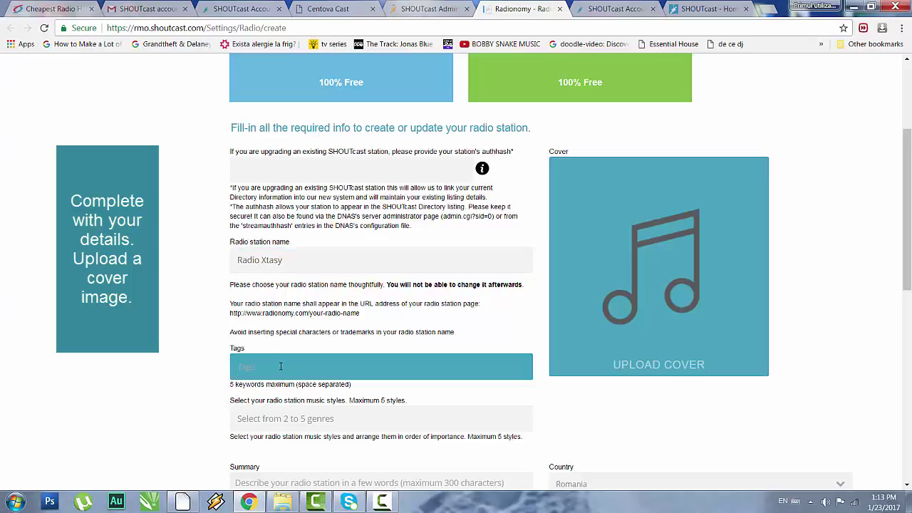
type("d")
type("bbing ")
type("station")
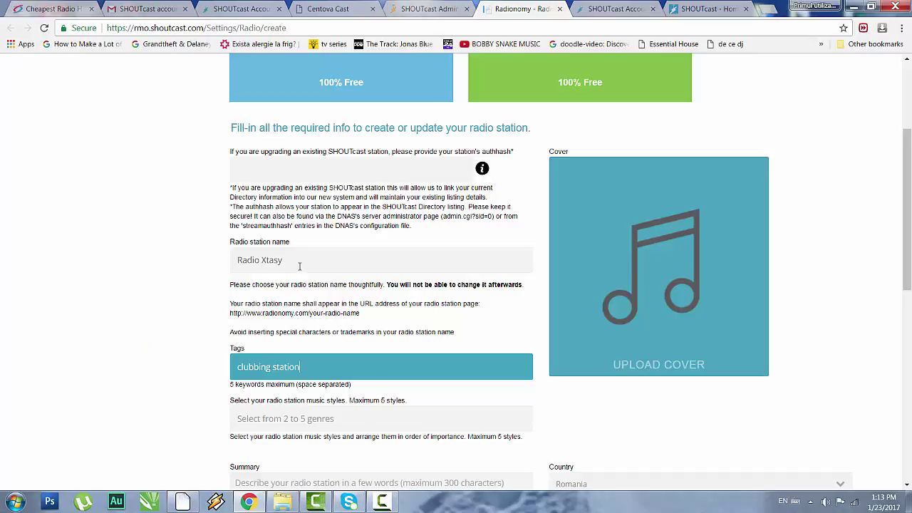
Select Dance - Clubbing as the station's first music style
scroll(292, 306, "down", 1)
left_click(272, 360)
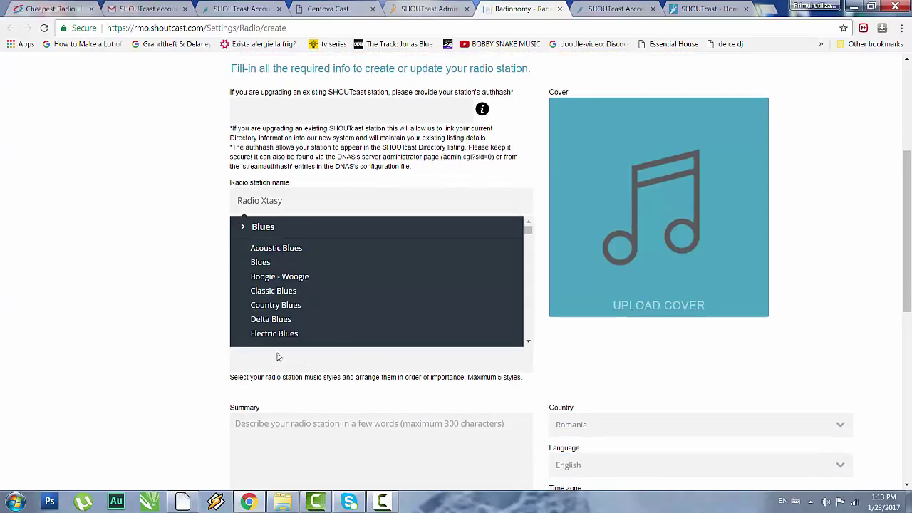
scroll(317, 274, "down", 1)
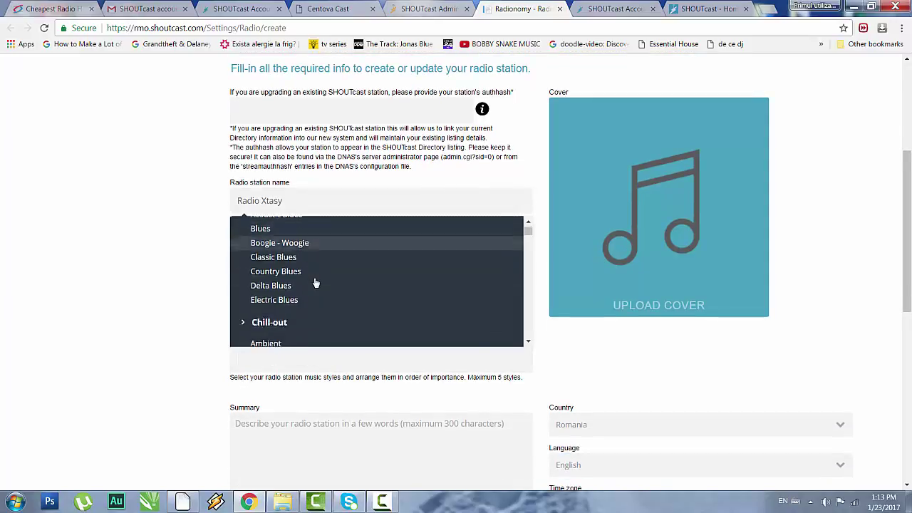
scroll(316, 280, "down", 1)
scroll(317, 281, "down", 1)
scroll(318, 282, "down", 1)
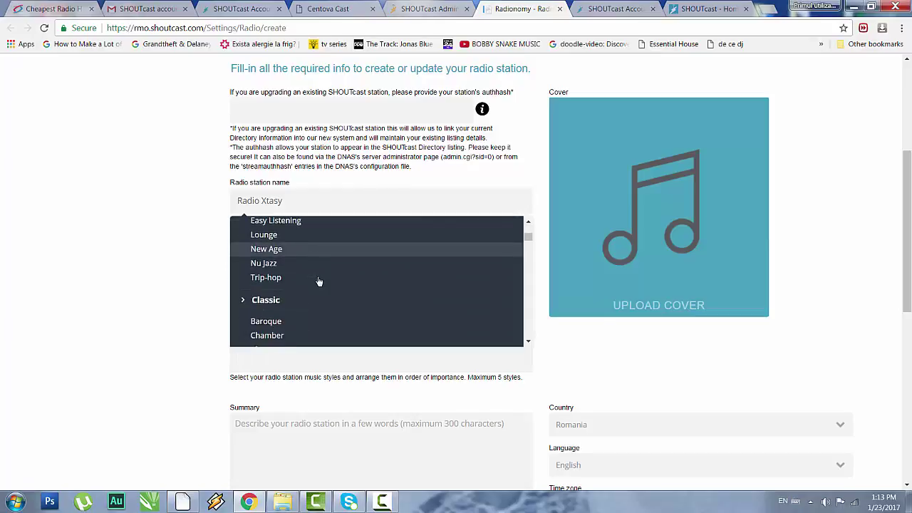
scroll(318, 278, "down", 2)
scroll(319, 278, "down", 2)
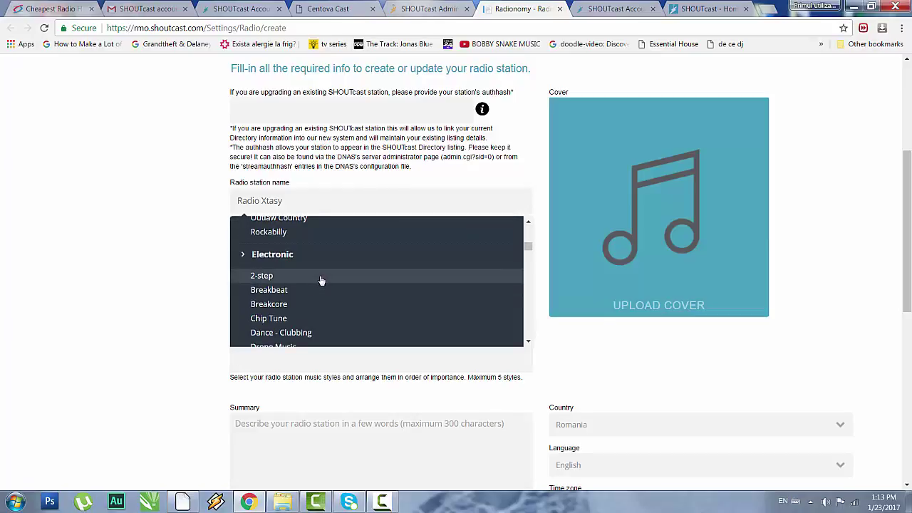
left_click(295, 332)
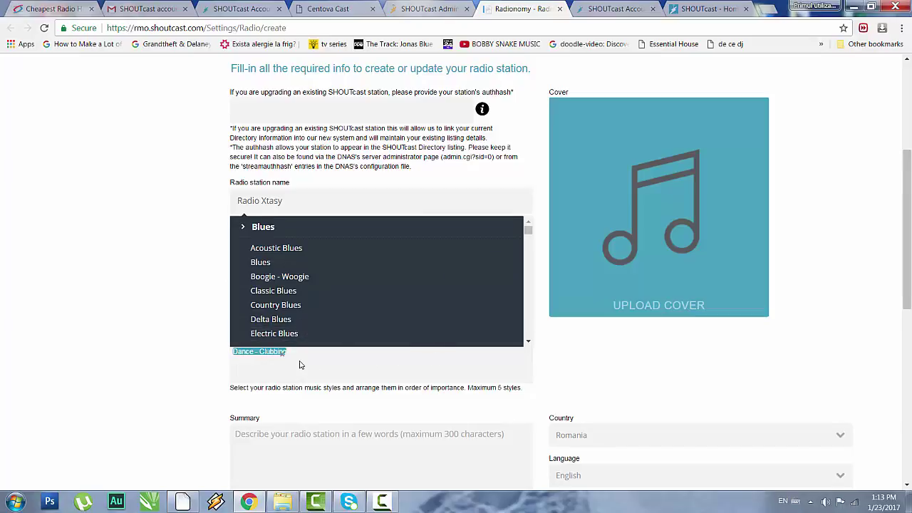
left_click(308, 357)
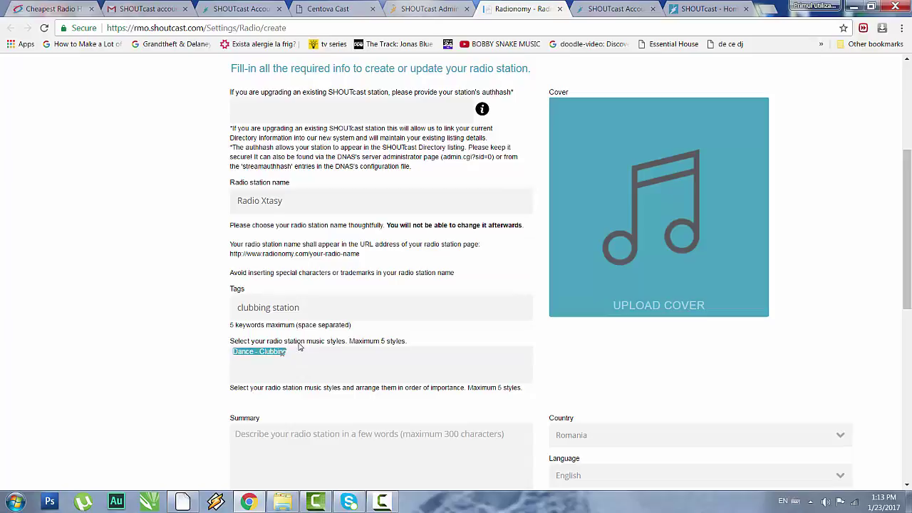
Add Electro from the Electronic section as a second music style
scroll(311, 345, "down", 2)
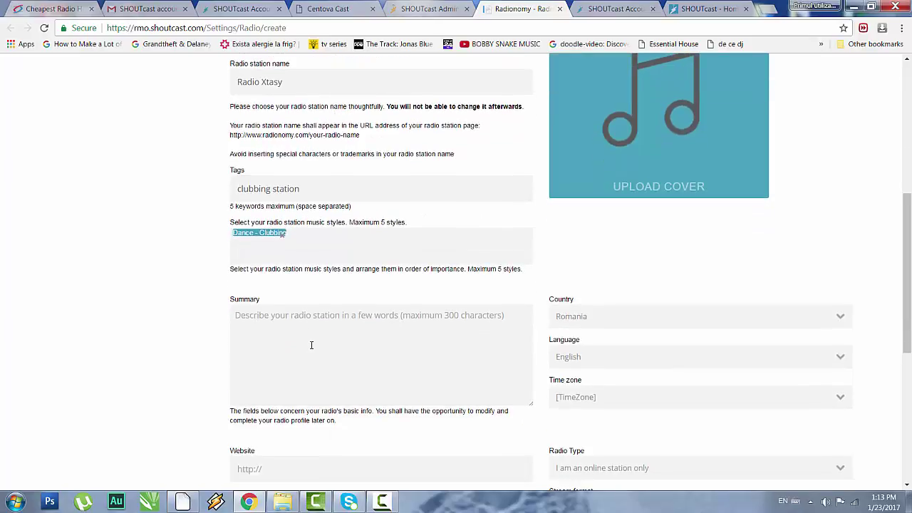
left_click(353, 241)
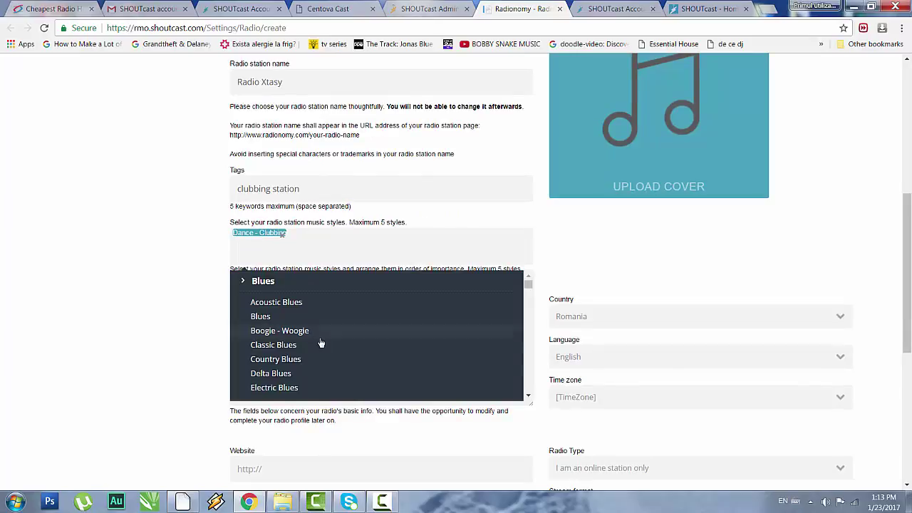
scroll(324, 343, "down", 3)
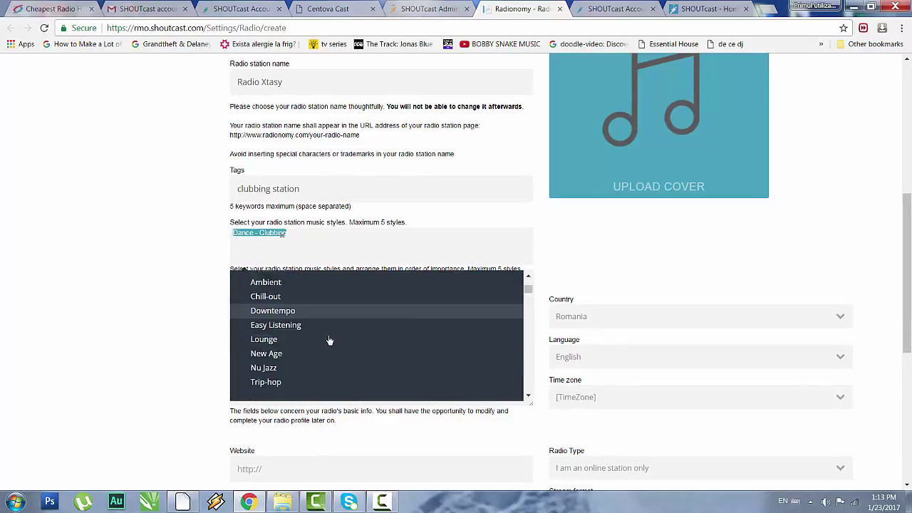
scroll(328, 341, "down", 3)
scroll(329, 340, "down", 3)
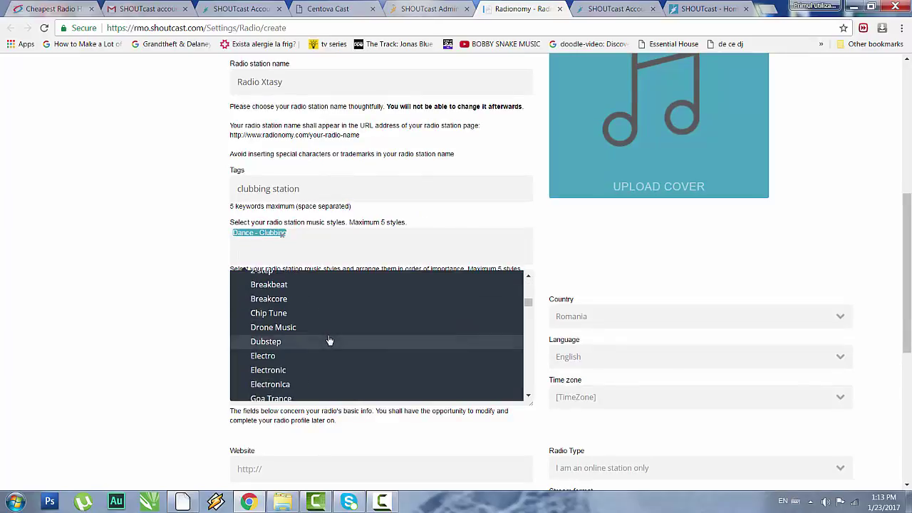
scroll(330, 341, "up", 1)
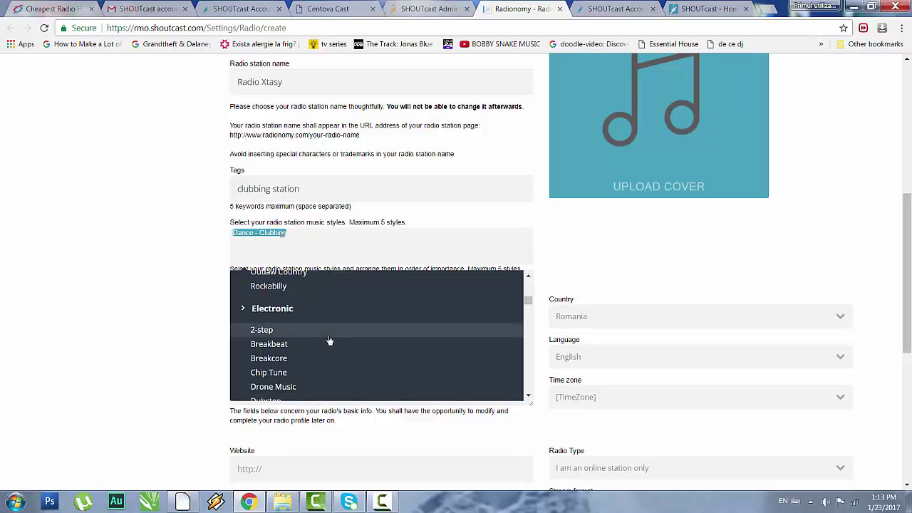
scroll(329, 340, "down", 1)
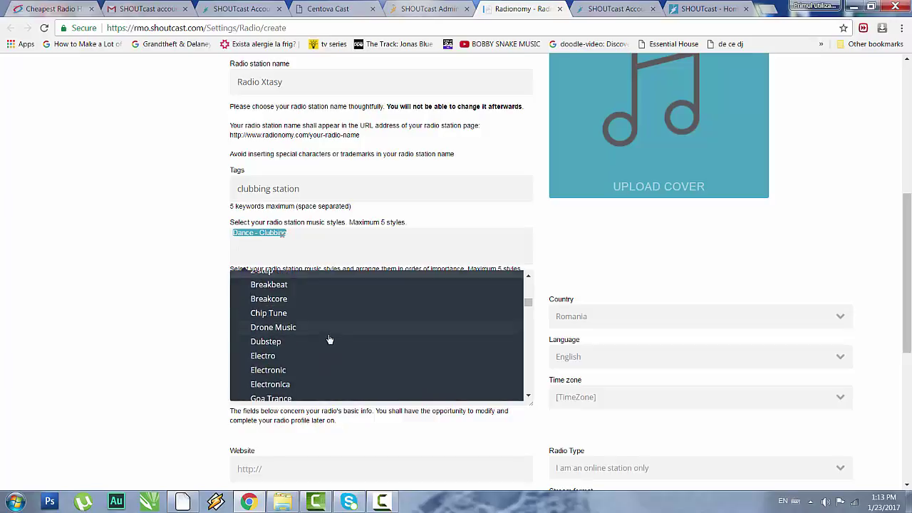
left_click(260, 356)
left_click(196, 259)
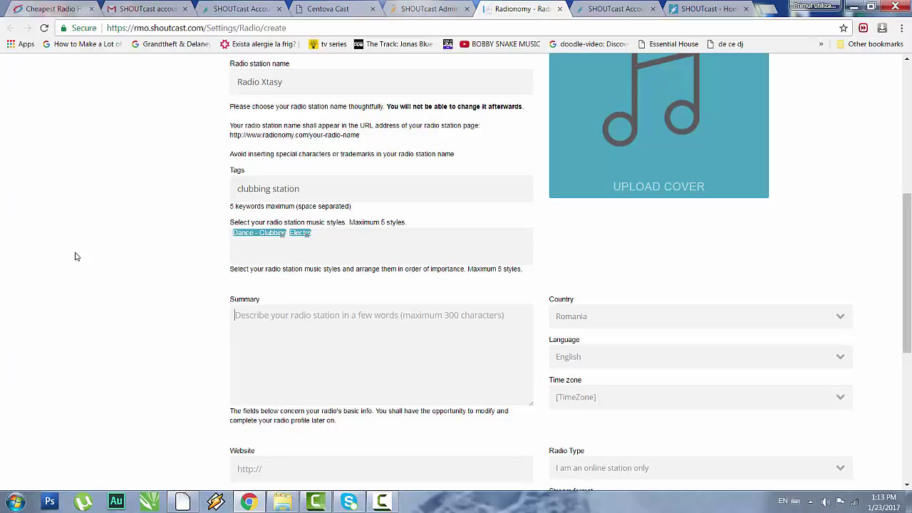
Write the summary 'Hit clubbing station. The best songs from clubs!'
type("Hit clubb")
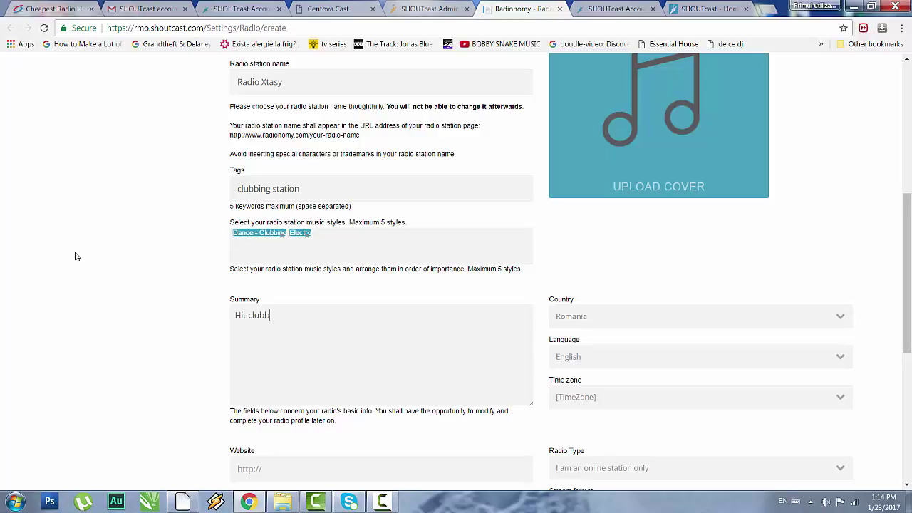
type("ing sta")
key("BackSpace")
key("BackSpace")
type("tion. T")
type("he be")
type("st songs ")
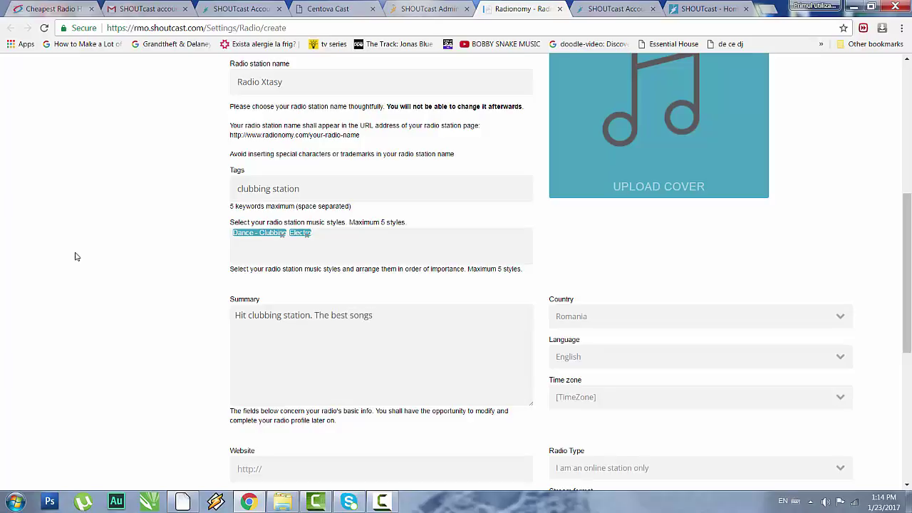
type("from c")
type("lubs!")
scroll(78, 257, "down", 2)
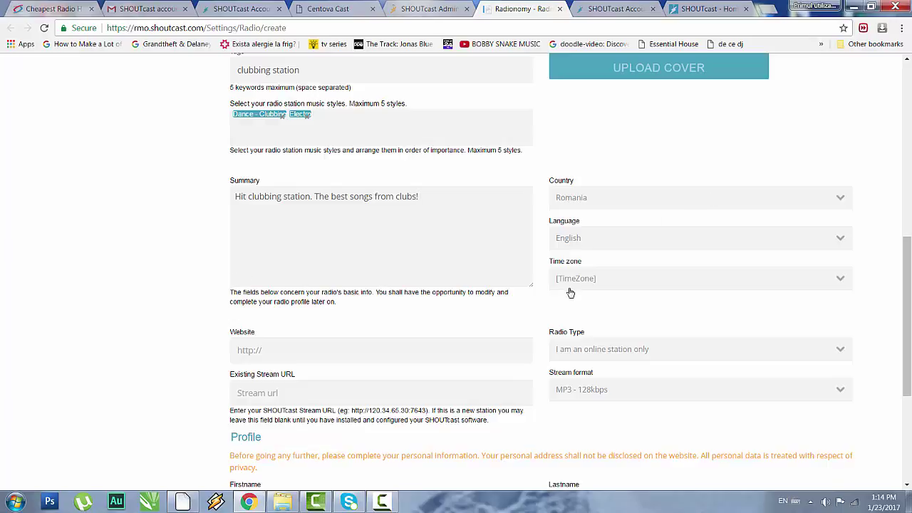
left_click(594, 282)
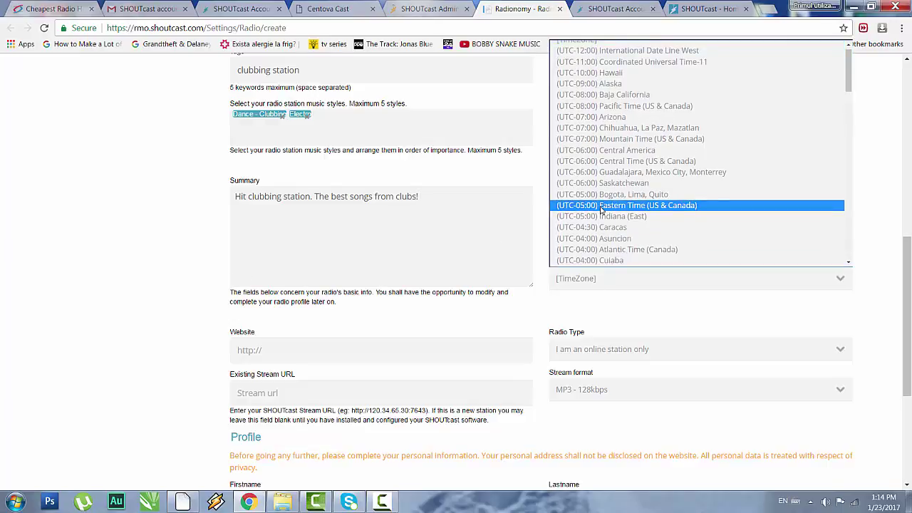
scroll(607, 214, "down", 5)
scroll(606, 208, "down", 3)
scroll(605, 207, "down", 2)
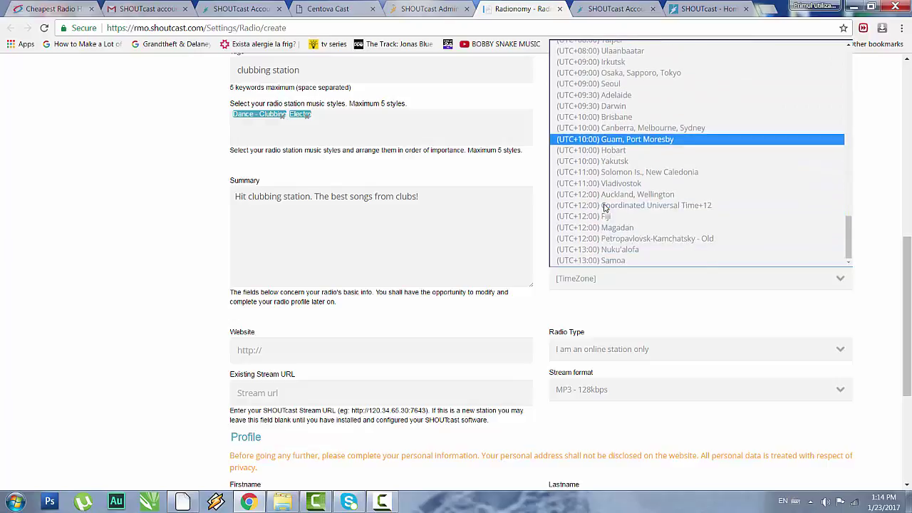
scroll(607, 207, "up", 1)
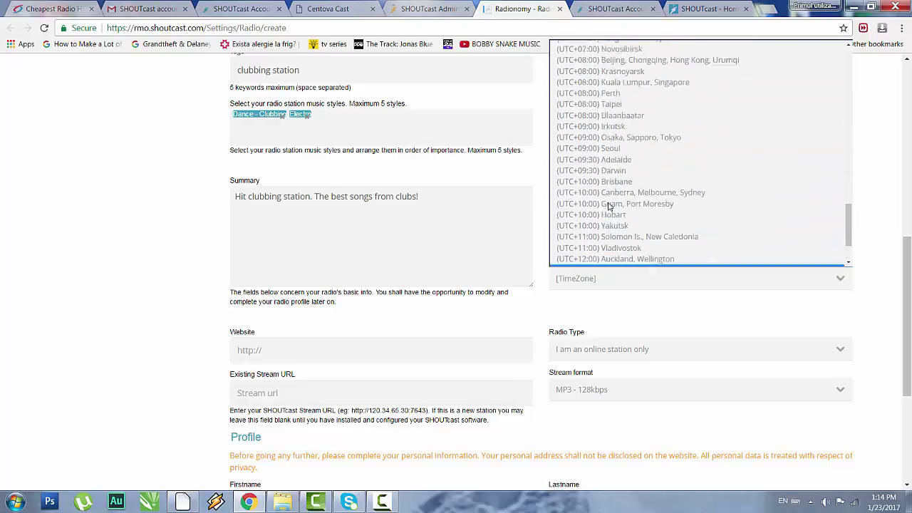
scroll(607, 207, "up", 4)
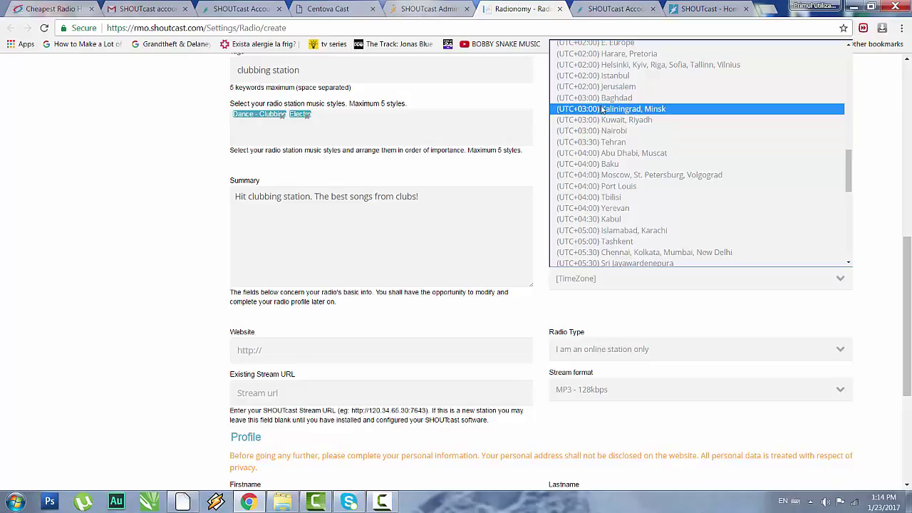
scroll(602, 109, "up", 2)
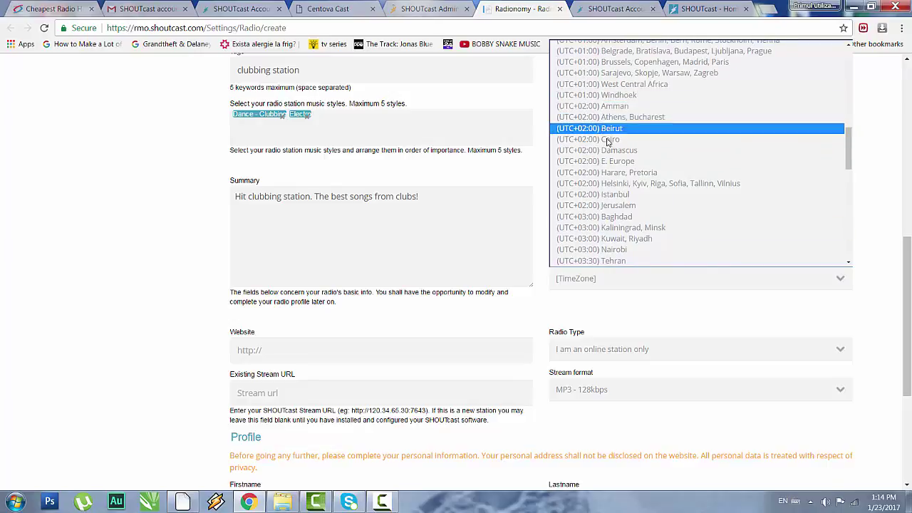
left_click(612, 117)
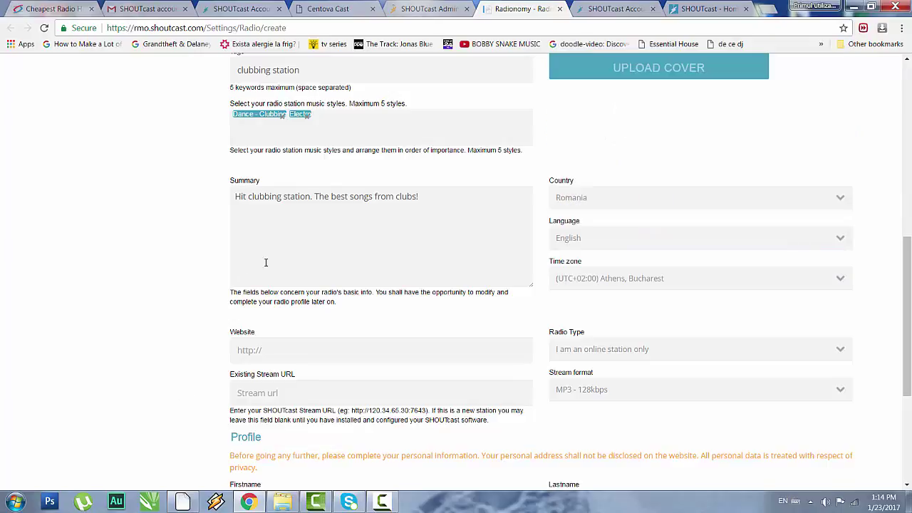
left_click(324, 350)
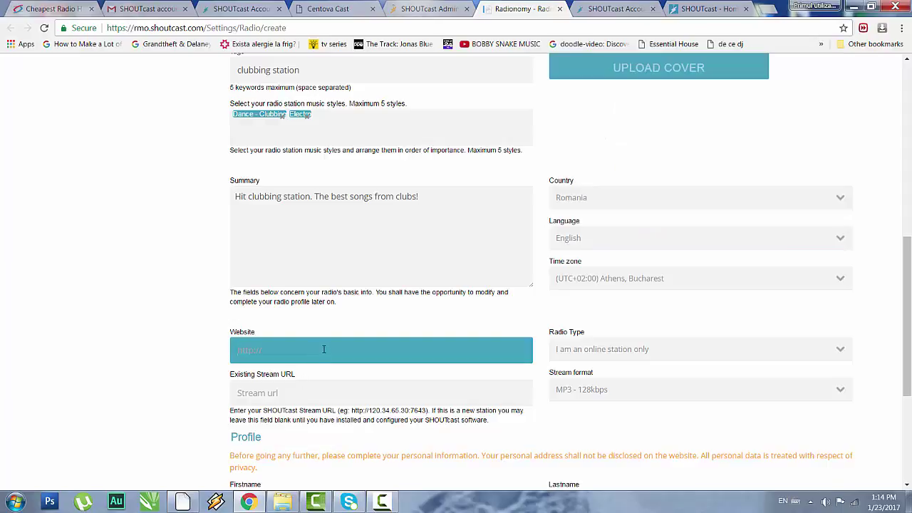
type("http")
type("://r")
type("adioxtasy")
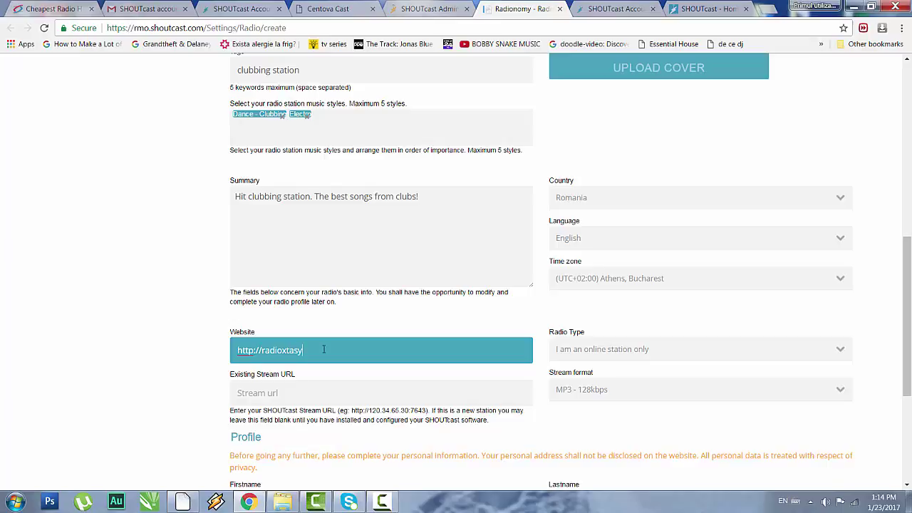
type(".com")
scroll(96, 370, "down", 1)
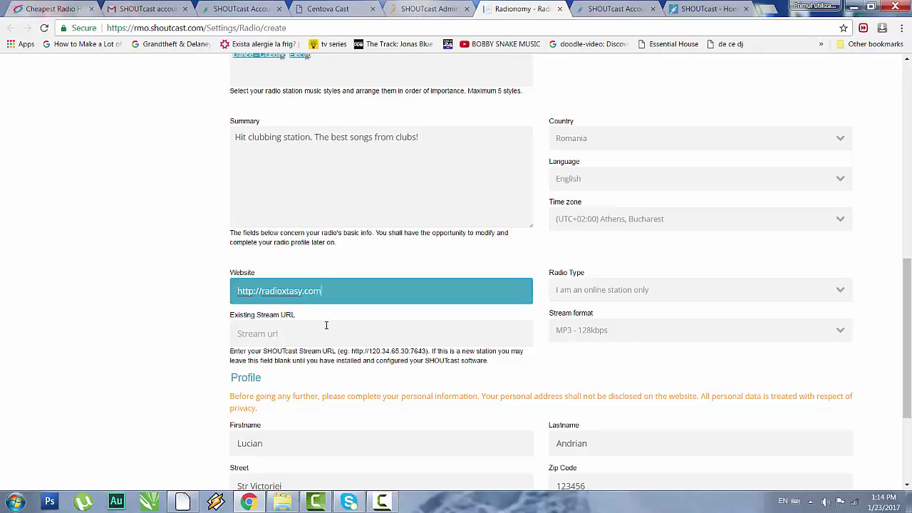
Copy the server host from the DNAS admin address and find its IP in the Streaming account email
left_click(434, 9)
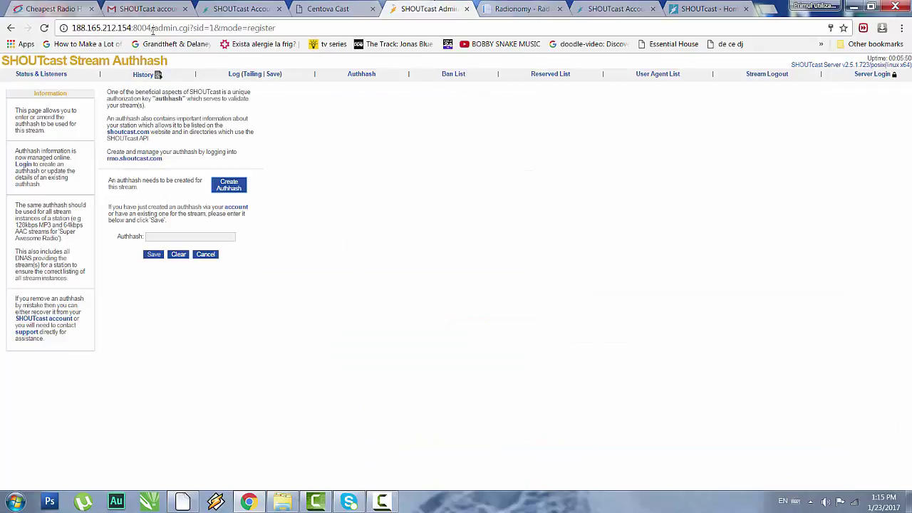
left_click_drag(93, 30, 72, 28)
right_click(119, 28)
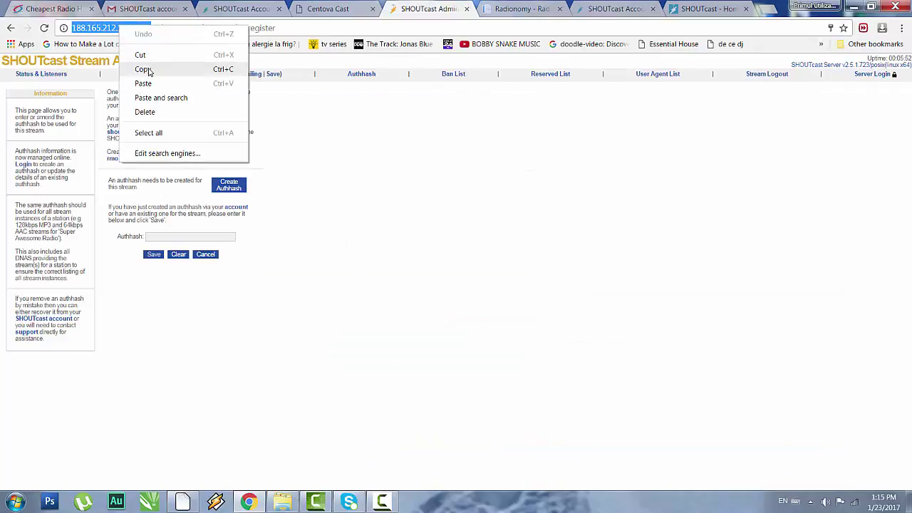
left_click(146, 69)
left_click(152, 10)
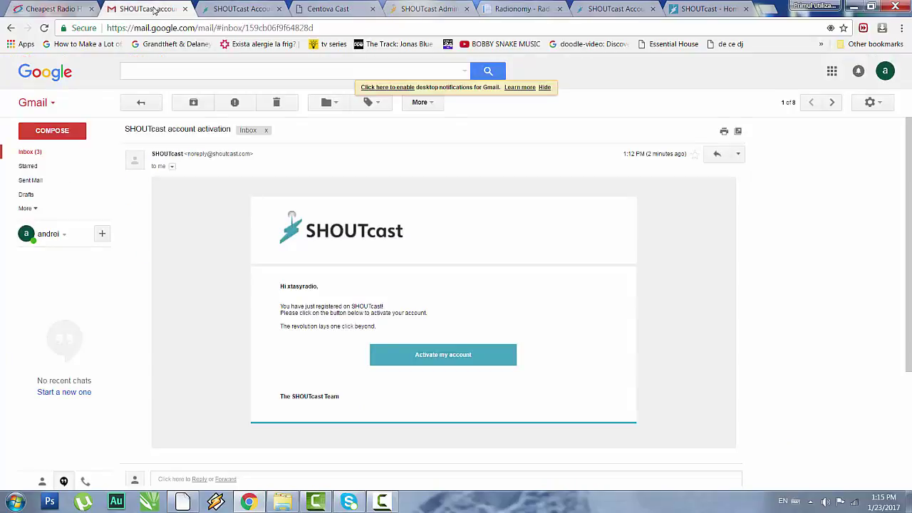
left_click(32, 152)
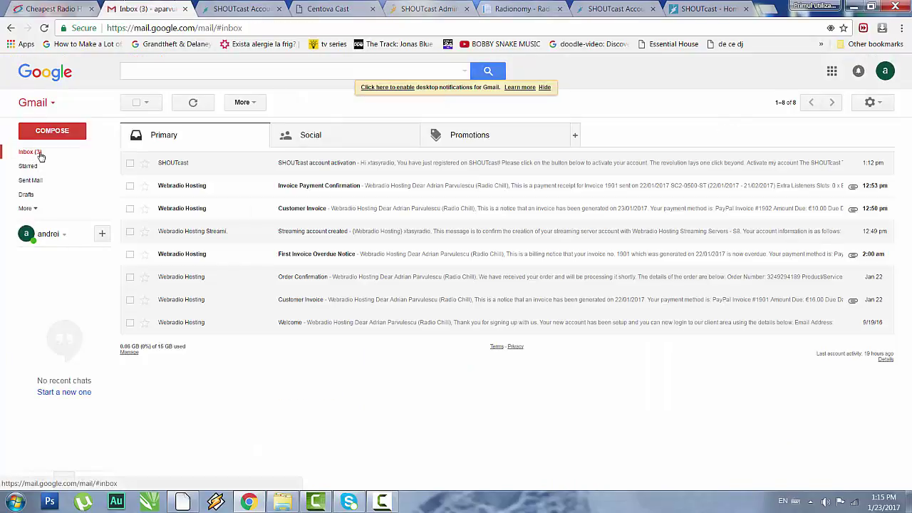
left_click(337, 233)
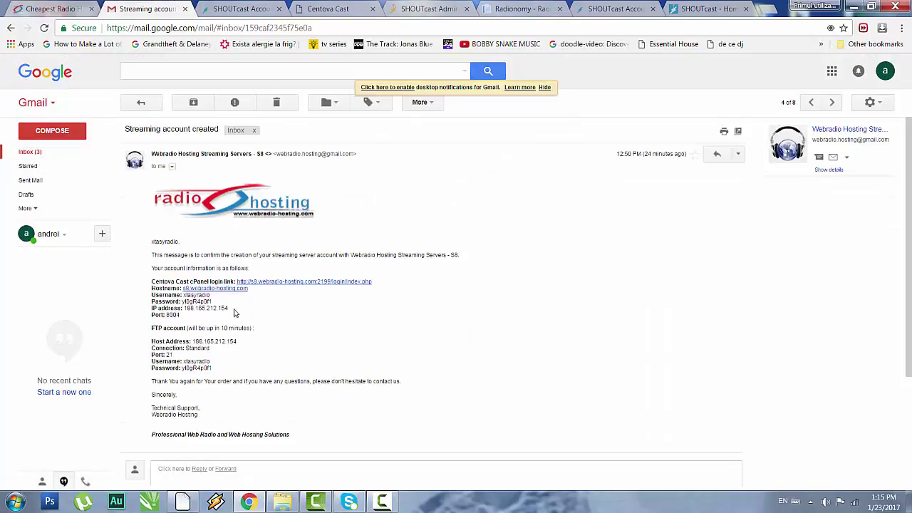
left_click_drag(228, 309, 165, 316)
left_click(686, 7)
left_click(622, 7)
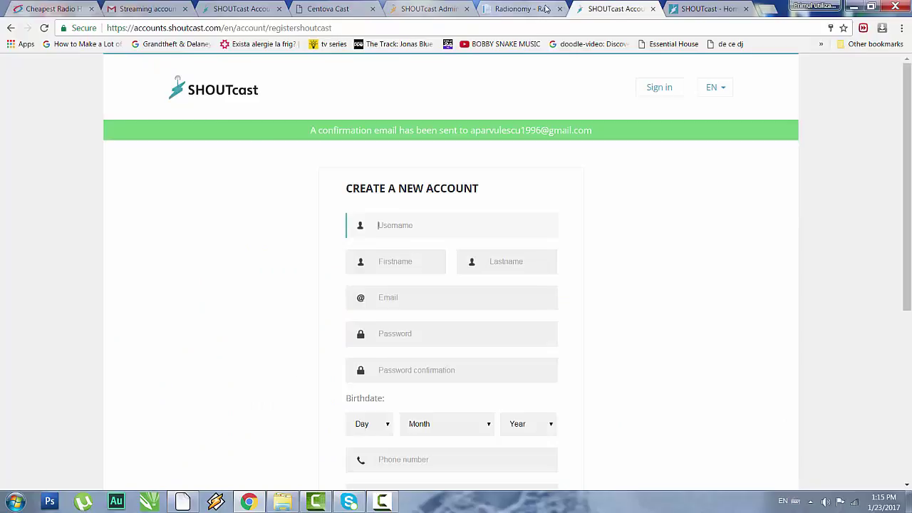
left_click(545, 8)
left_click(327, 329)
type("http://188.165.212.154:8004/")
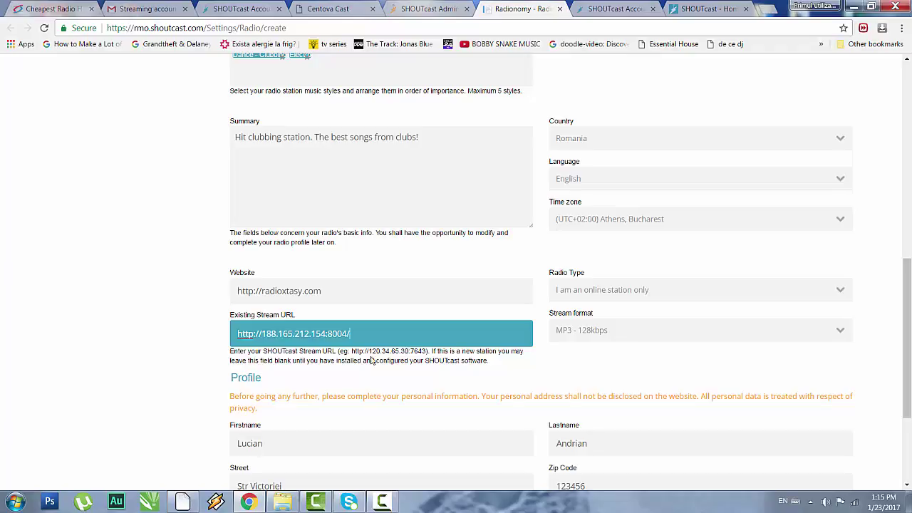
Keep English as the station language
left_click(60, 263)
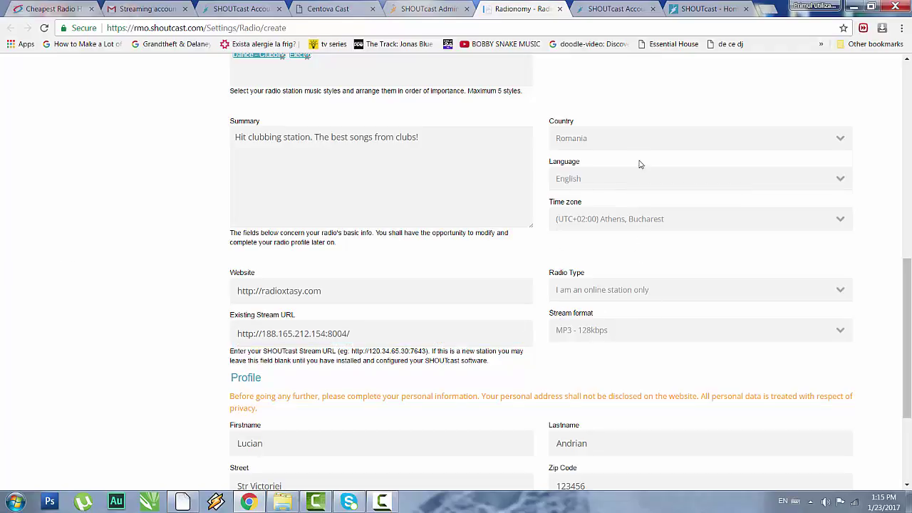
left_click(605, 186)
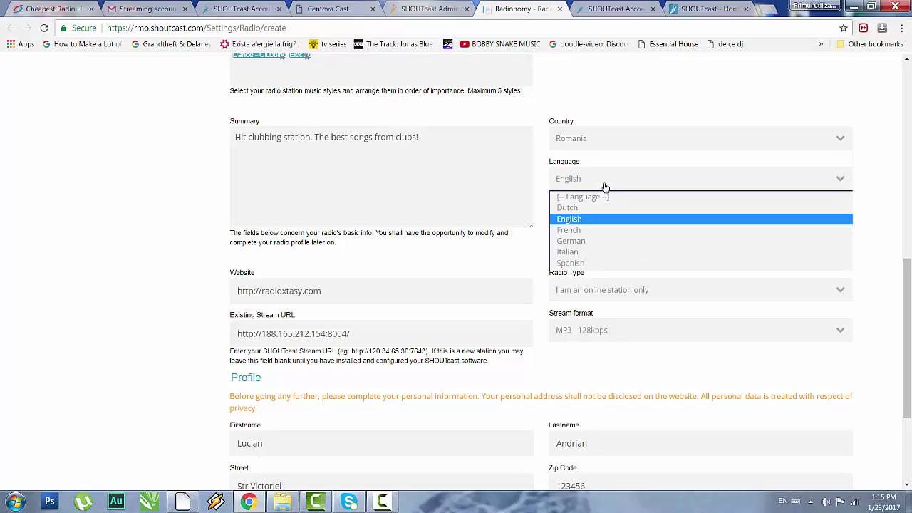
left_click(605, 187)
scroll(567, 342, "down", 1)
scroll(579, 296, "down", 1)
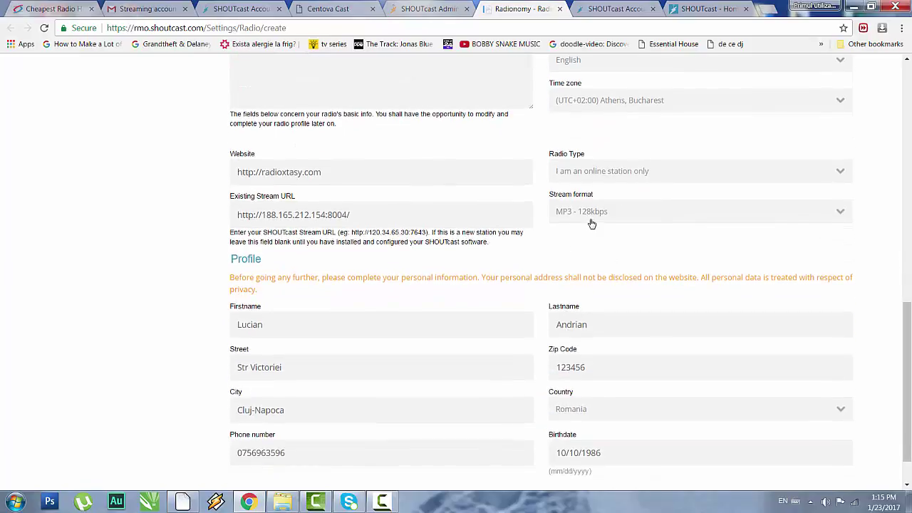
scroll(629, 228, "down", 1)
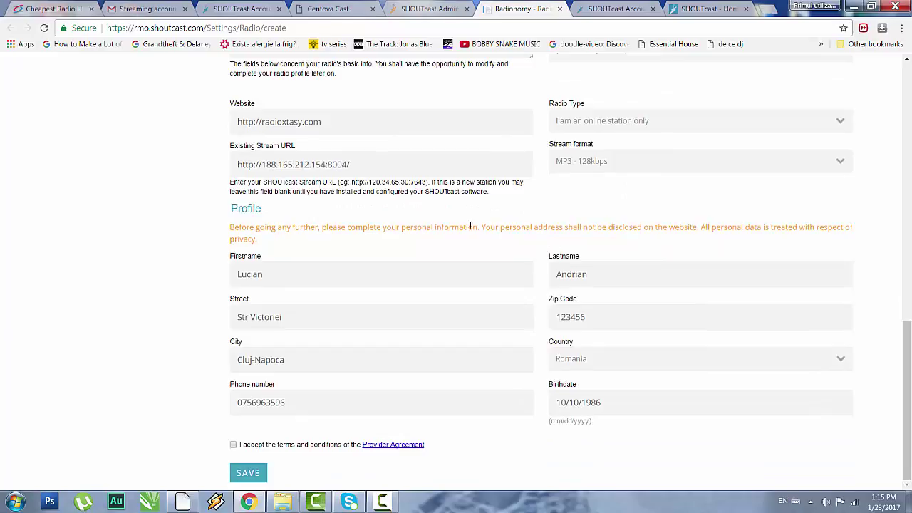
scroll(463, 226, "up", 3)
scroll(460, 225, "up", 3)
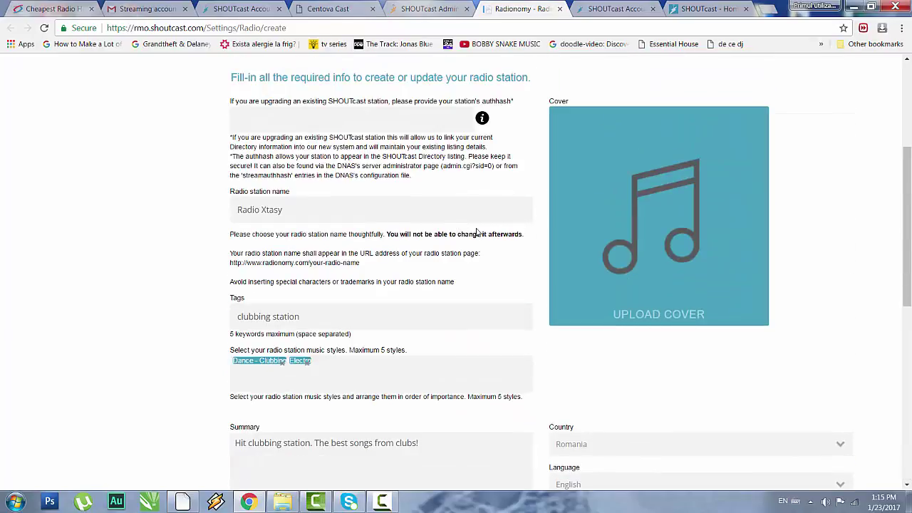
Upload the microphone photo from the Desktop as the station cover and cancel the extra file picker
left_click(628, 286)
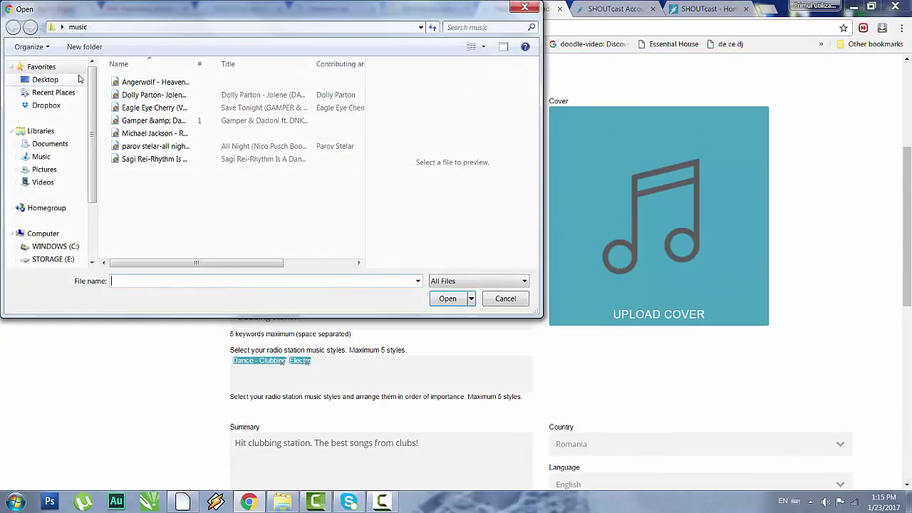
left_click(45, 79)
left_click_drag(359, 139, 359, 173)
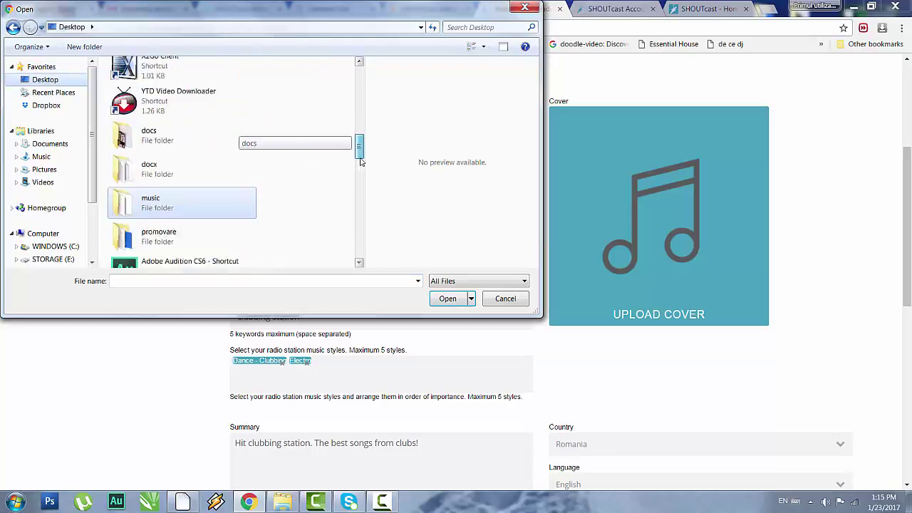
left_click(178, 153)
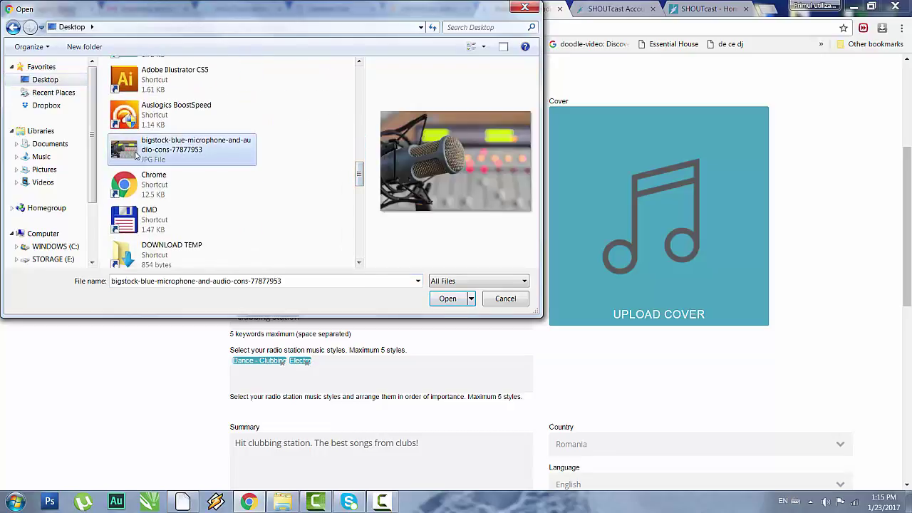
double_click(178, 153)
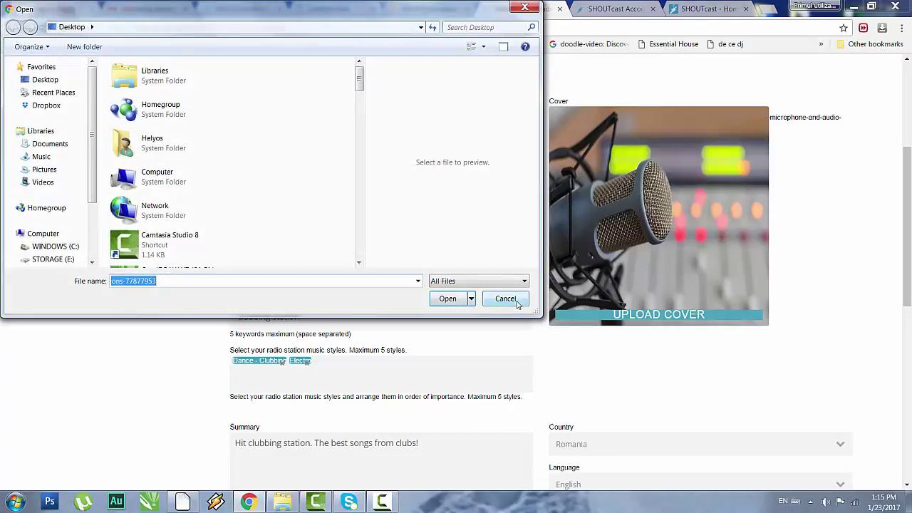
left_click(505, 299)
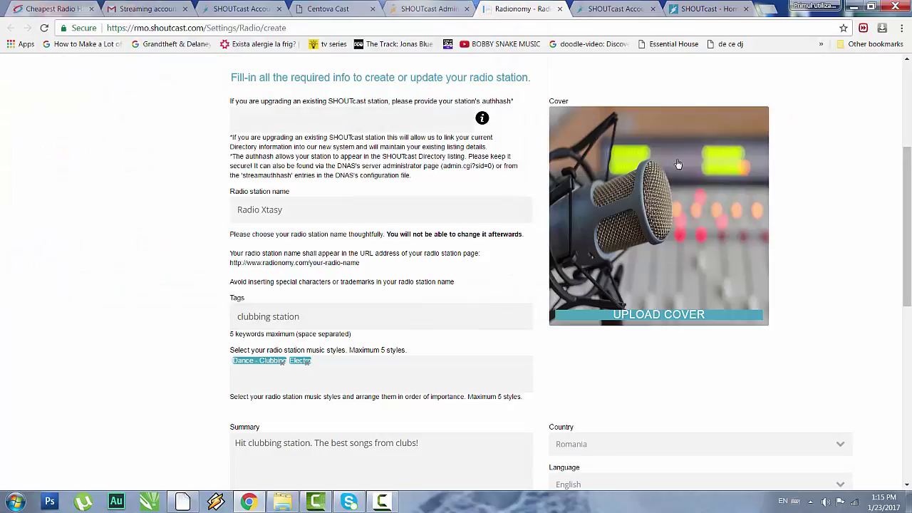
Review the Radio Xtasy form and save it to reach the DNAS authhash page
scroll(718, 221, "down", 2)
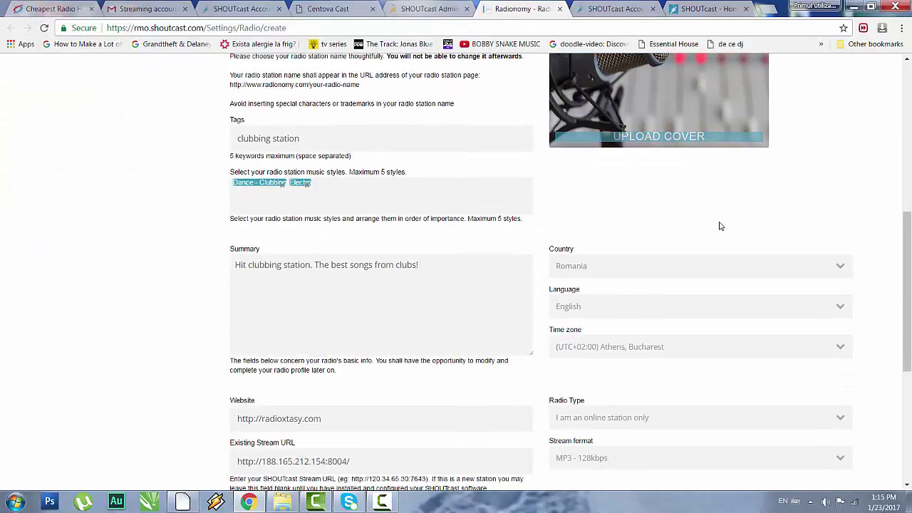
scroll(717, 220, "up", 2)
scroll(718, 220, "up", 2)
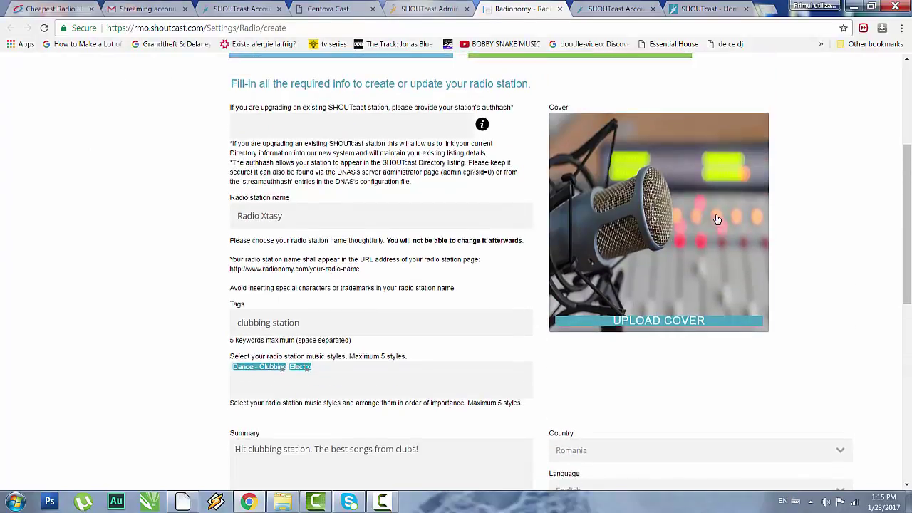
scroll(710, 213, "down", 3)
scroll(707, 213, "down", 3)
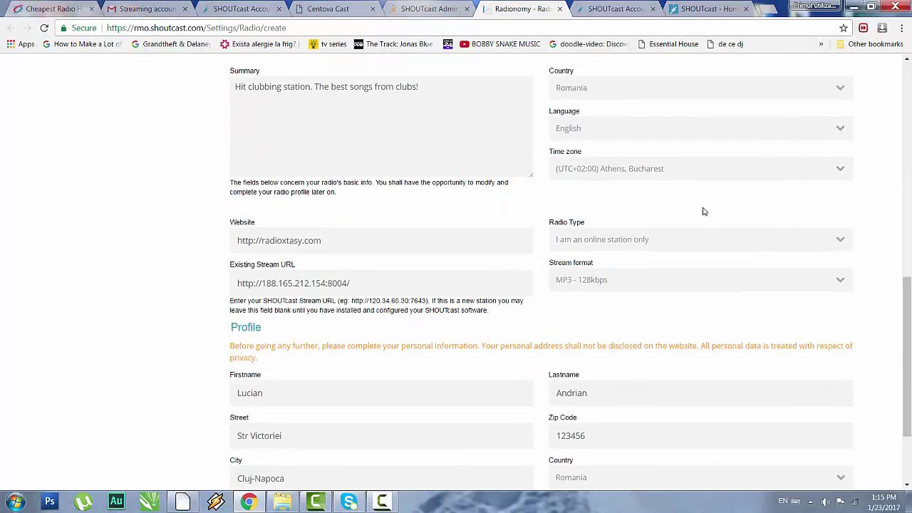
scroll(703, 211, "down", 2)
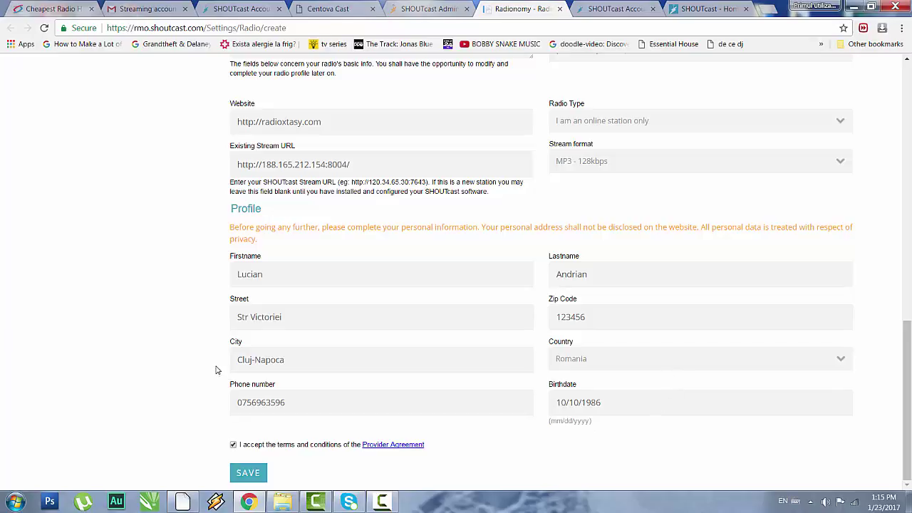
left_click(246, 473)
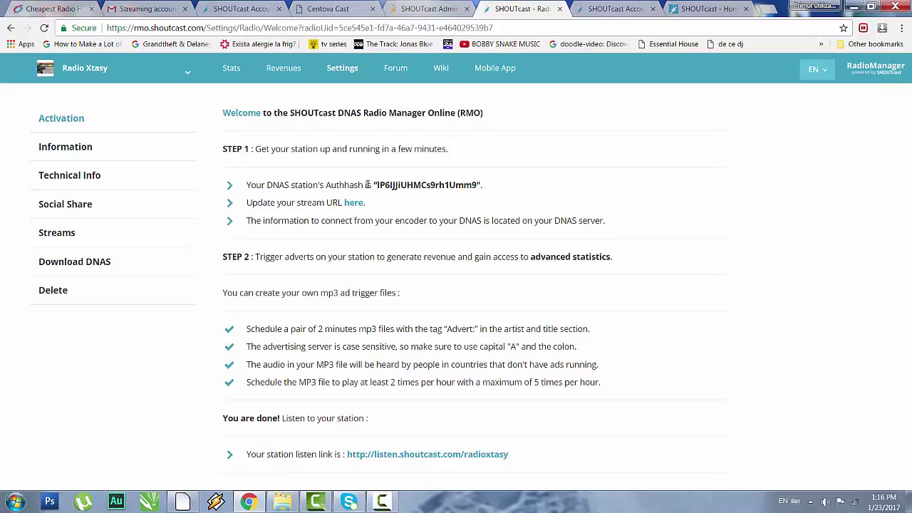
Copy the station's full authhash key from Radio Manager
left_click_drag(478, 184, 377, 186)
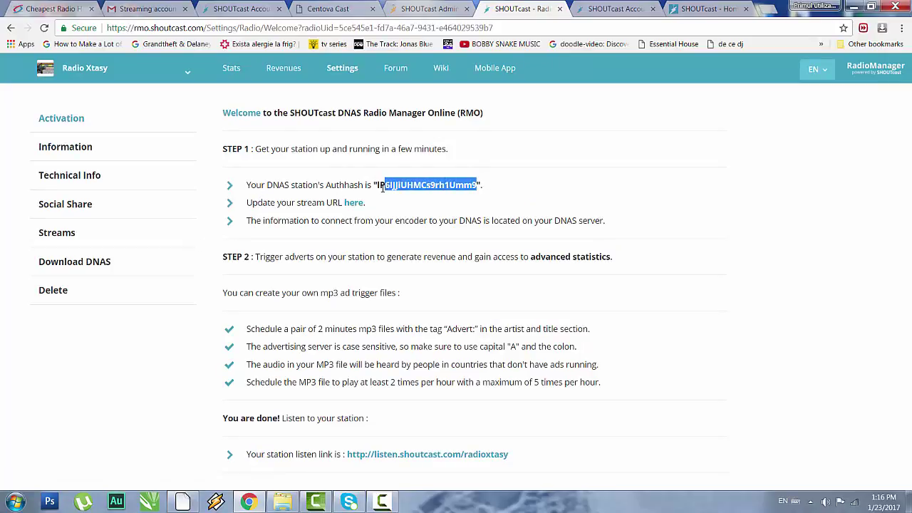
right_click(405, 184)
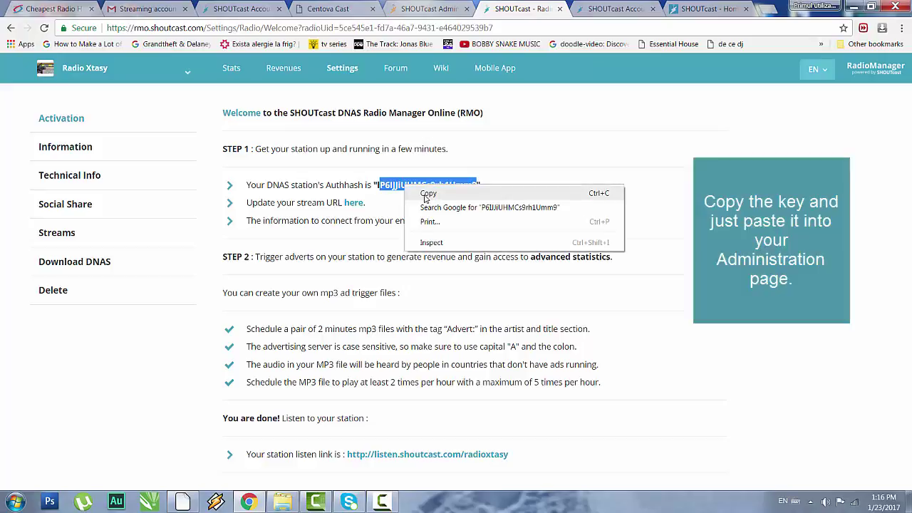
left_click(425, 198)
left_click(375, 185)
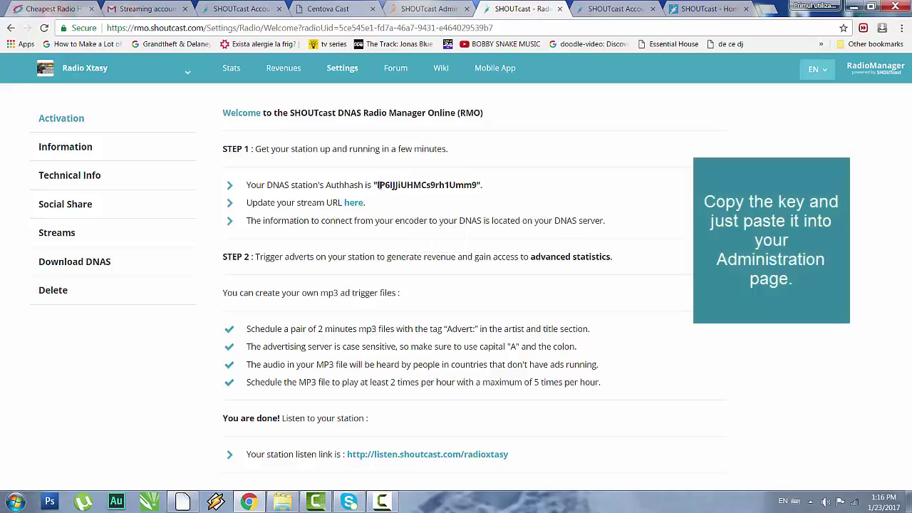
left_click_drag(379, 185, 475, 185)
right_click(475, 188)
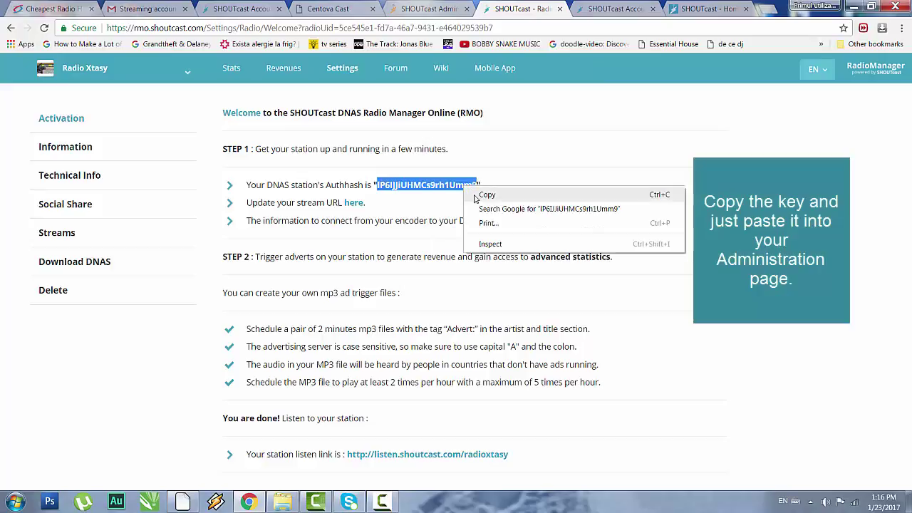
left_click(487, 194)
Paste the authhash into the DNAS admin Authhash field and save it to the configuration
left_click(420, 9)
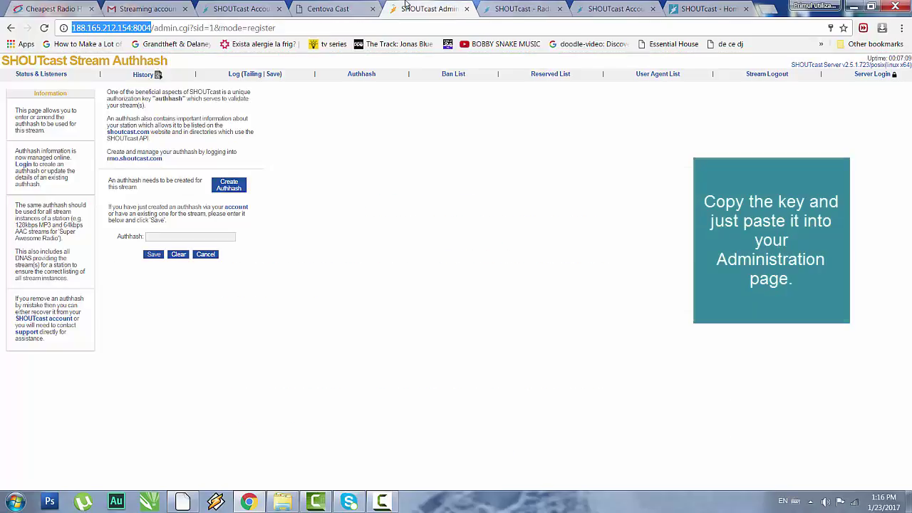
left_click(162, 237)
right_click(167, 238)
left_click(201, 312)
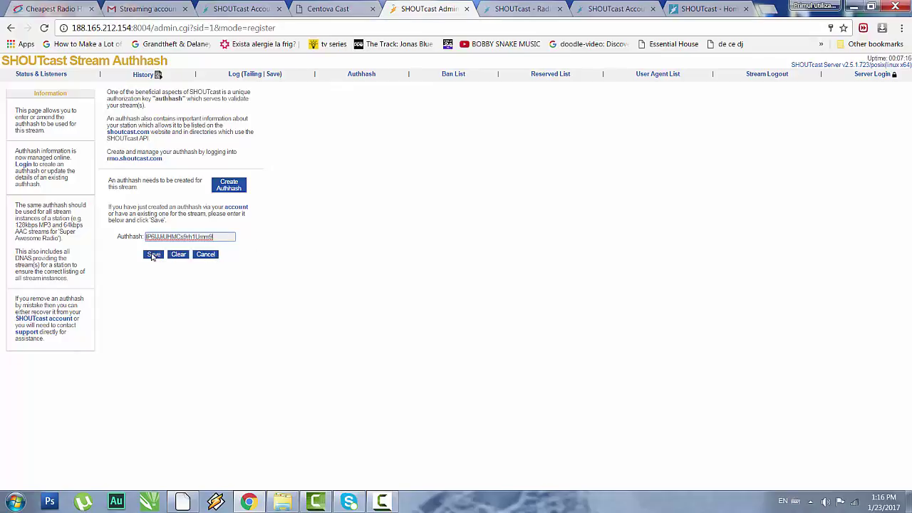
double_click(171, 236)
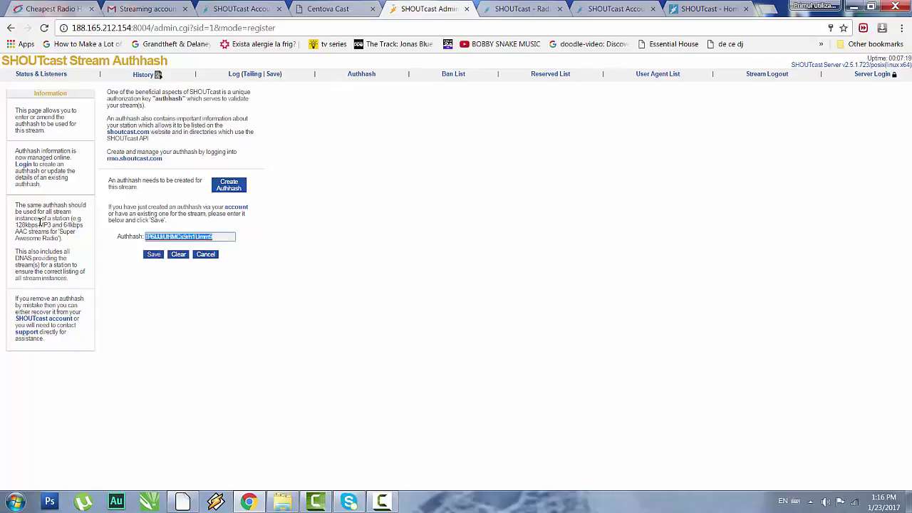
key("BackSpace")
left_click(44, 28)
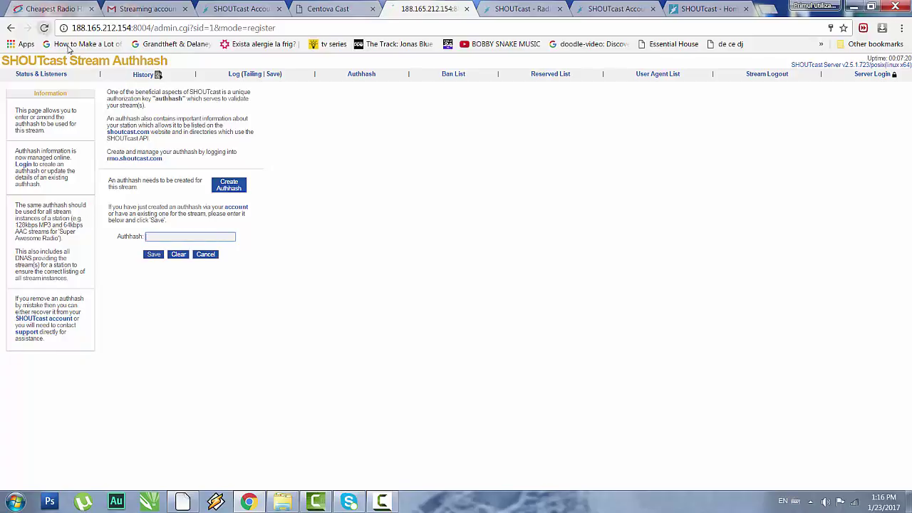
left_click(178, 237)
key("ctrl+v")
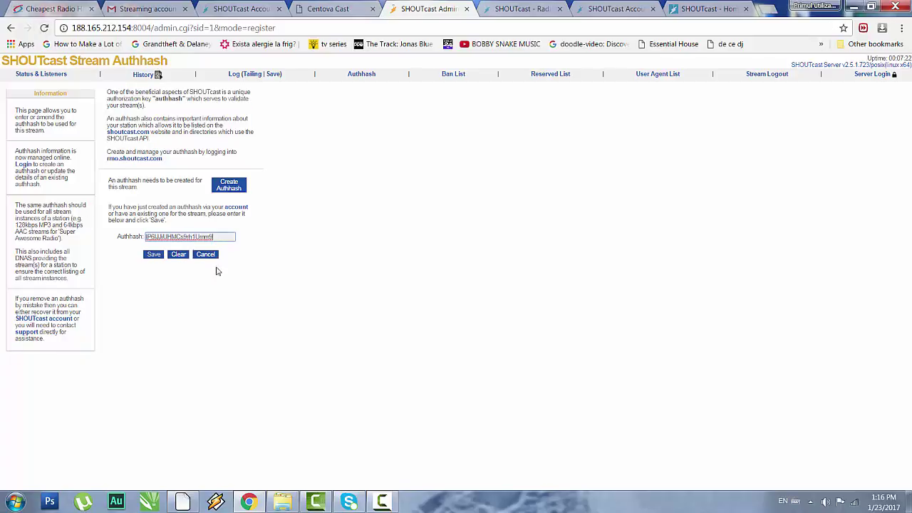
left_click(152, 255)
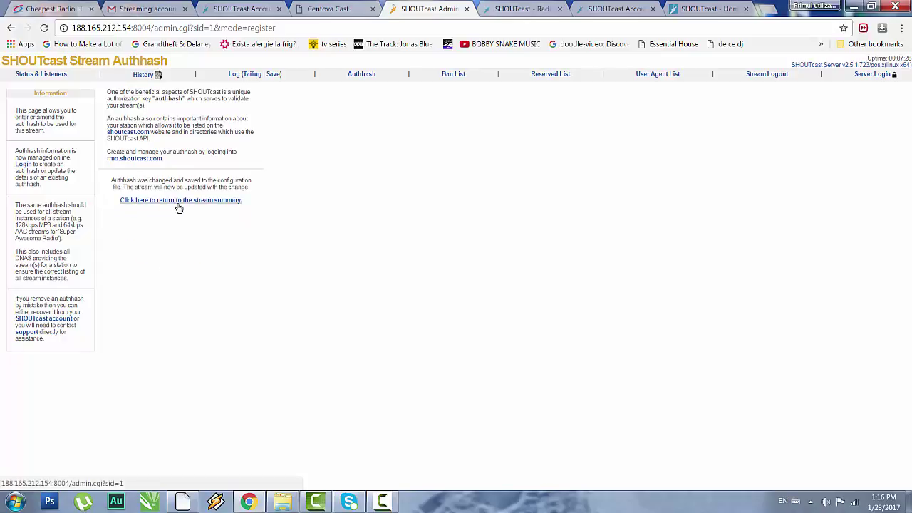
Return to the stream summary, refresh Radio Xtasy's status and start the live stream
left_click(179, 205)
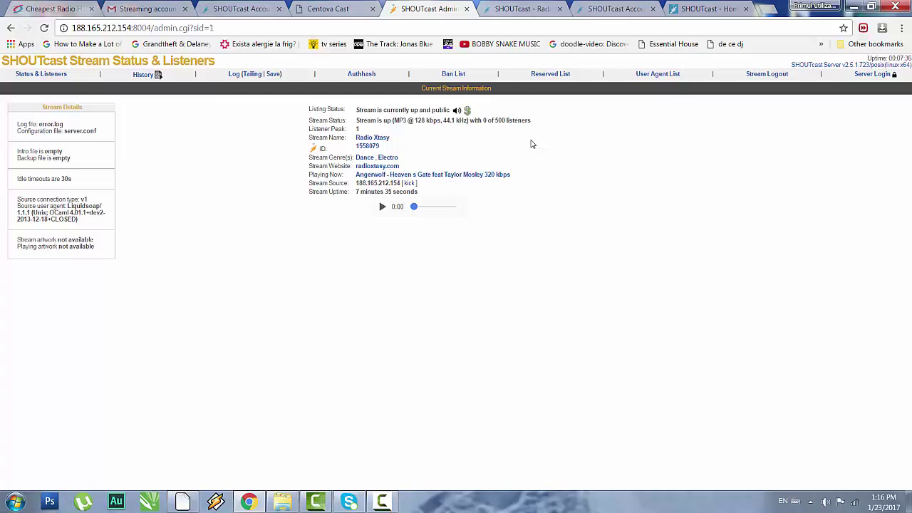
left_click(40, 74)
left_click(382, 207)
Lower the Windows volume, stop playback and go back to Centova Cast
left_click(825, 501)
left_click_drag(823, 381, 822, 400)
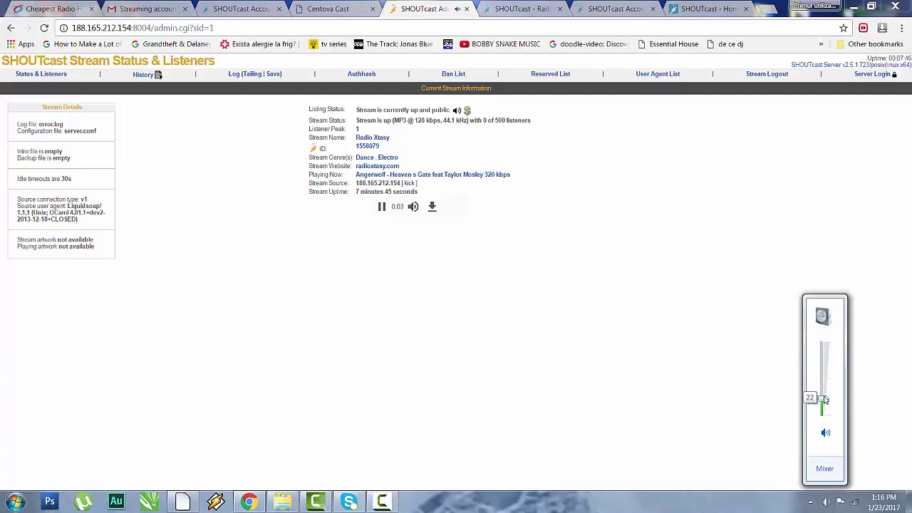
left_click(663, 350)
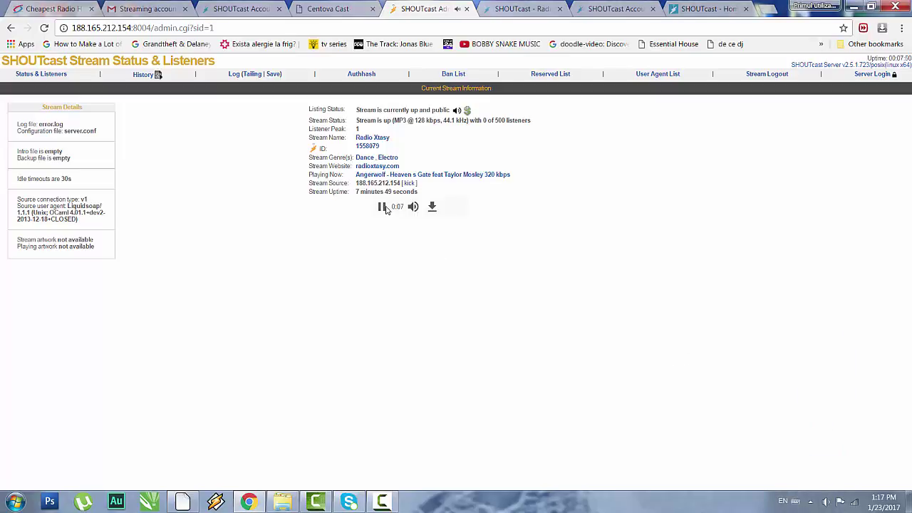
left_click(382, 208)
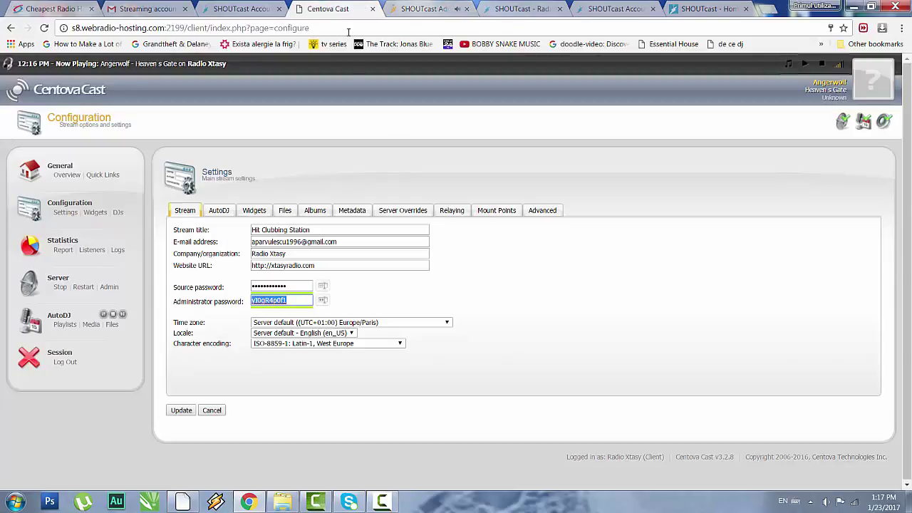
left_click(321, 9)
Open Quick Links and highlight the live source note and FTP connection credentials
left_click(111, 170)
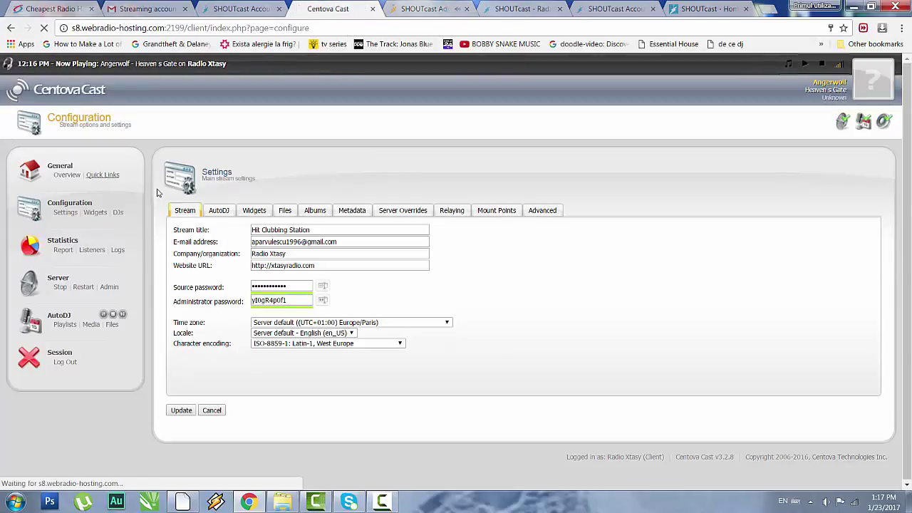
scroll(485, 249, "down", 3)
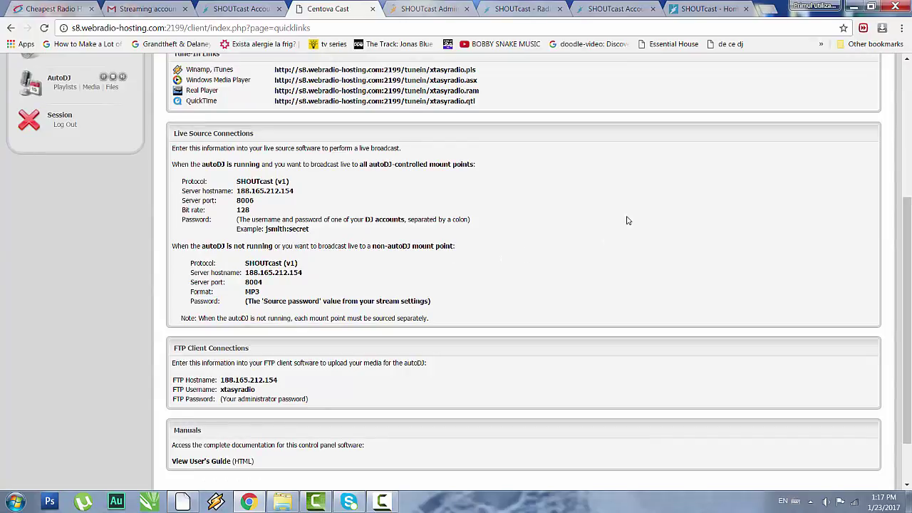
left_click_drag(490, 165, 171, 163)
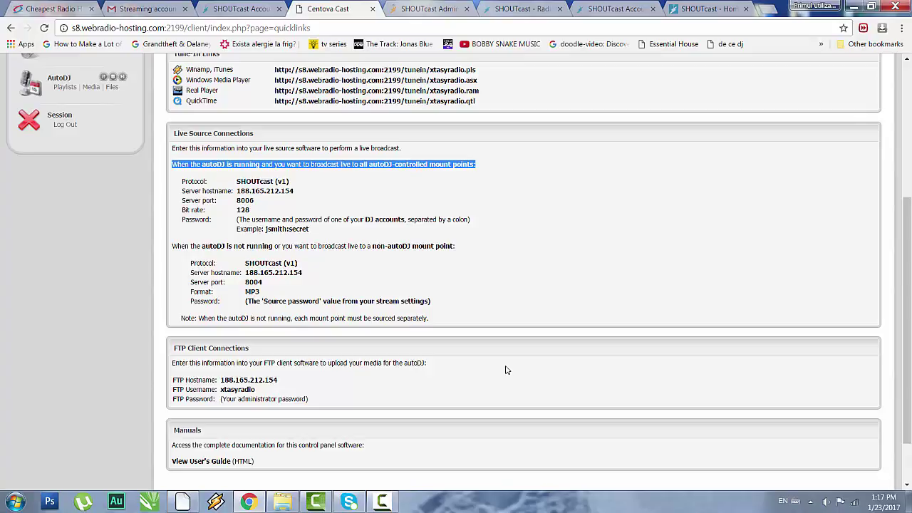
left_click_drag(309, 401, 172, 371)
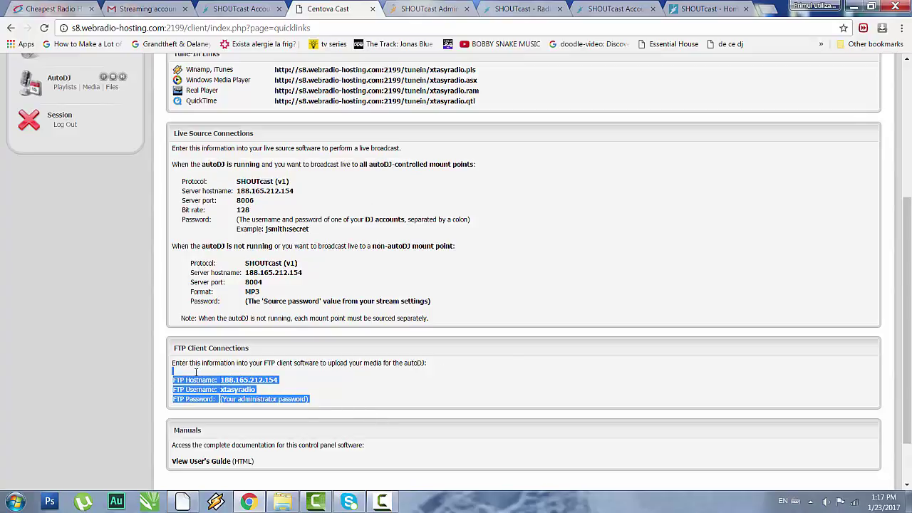
Launch FileZilla and enter the FTP host 188.165.212.154
left_click(423, 394)
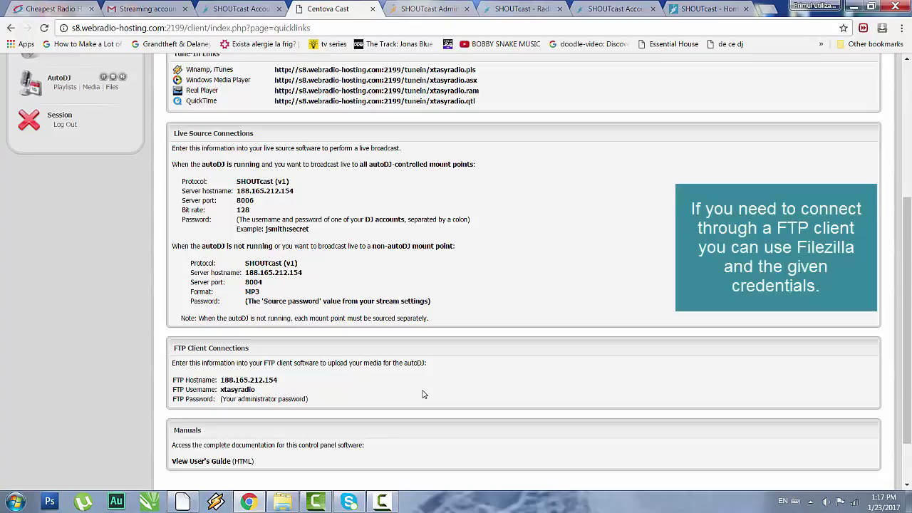
left_click(5, 502)
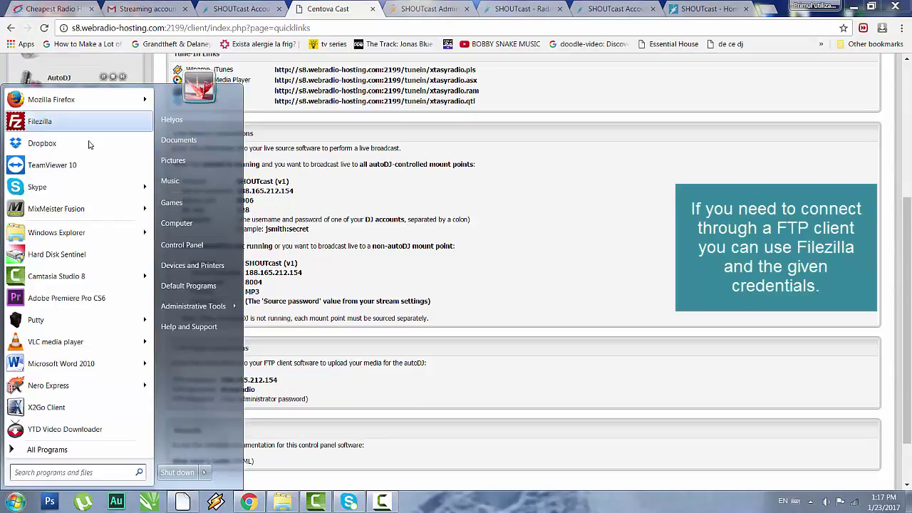
left_click(43, 121)
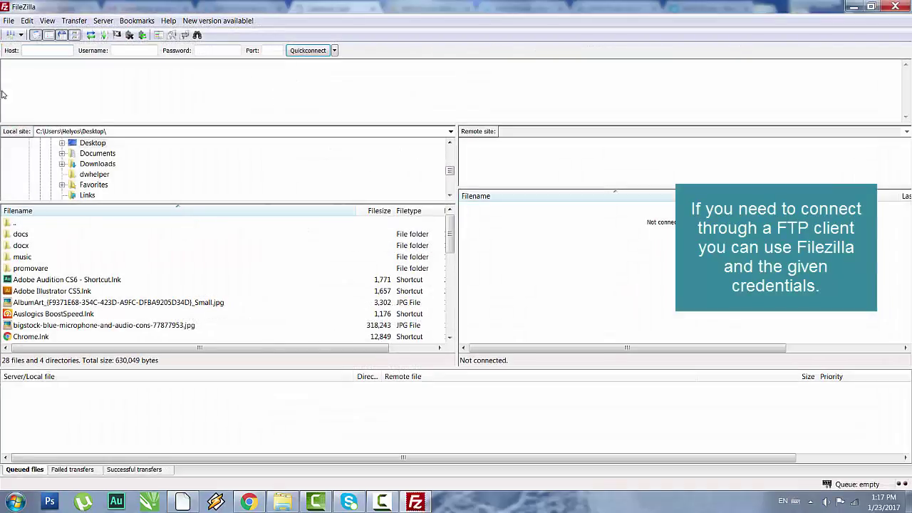
left_click(249, 501)
left_click_drag(300, 382, 227, 383)
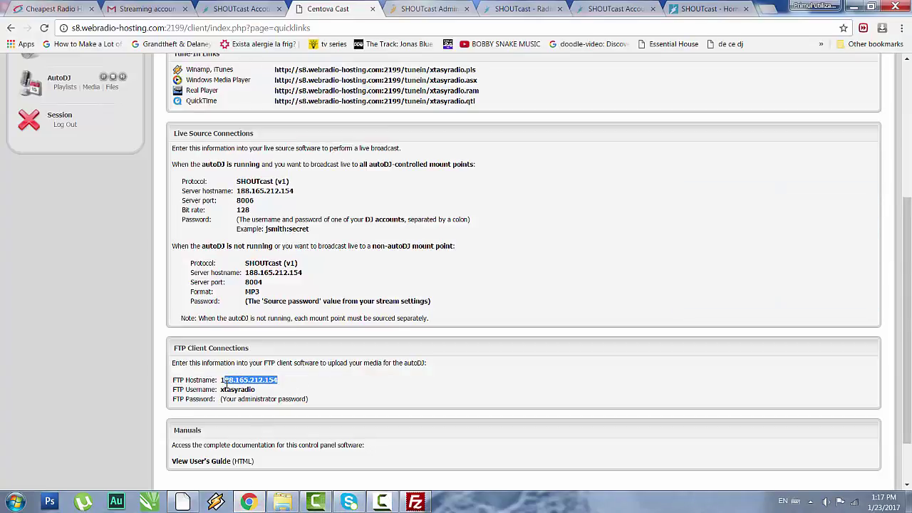
left_click(415, 501)
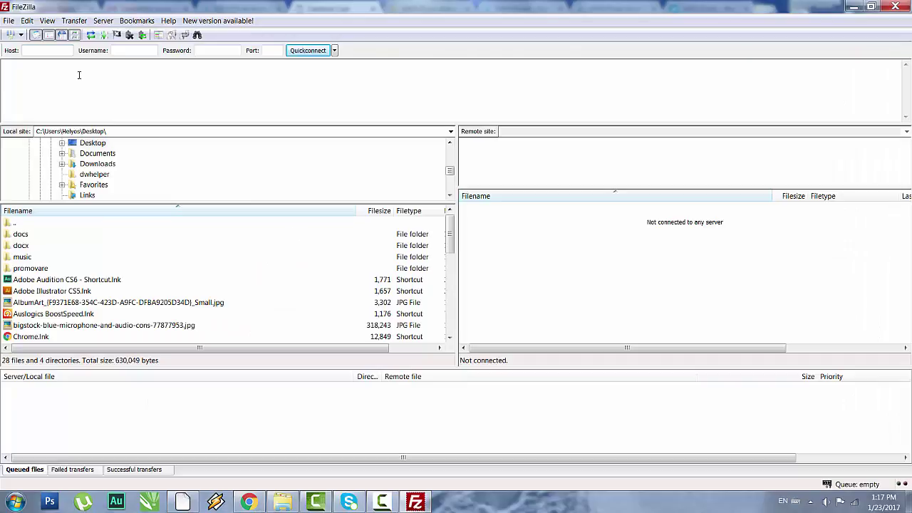
left_click(46, 50)
key("ctrl+v")
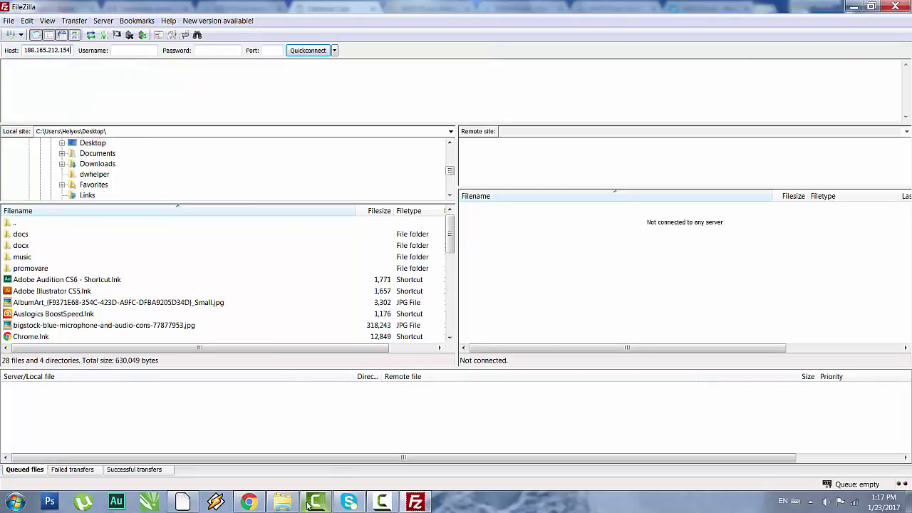
Enter the FTP username xtasyradio in FileZilla
left_click(249, 502)
left_click_drag(257, 390, 218, 391)
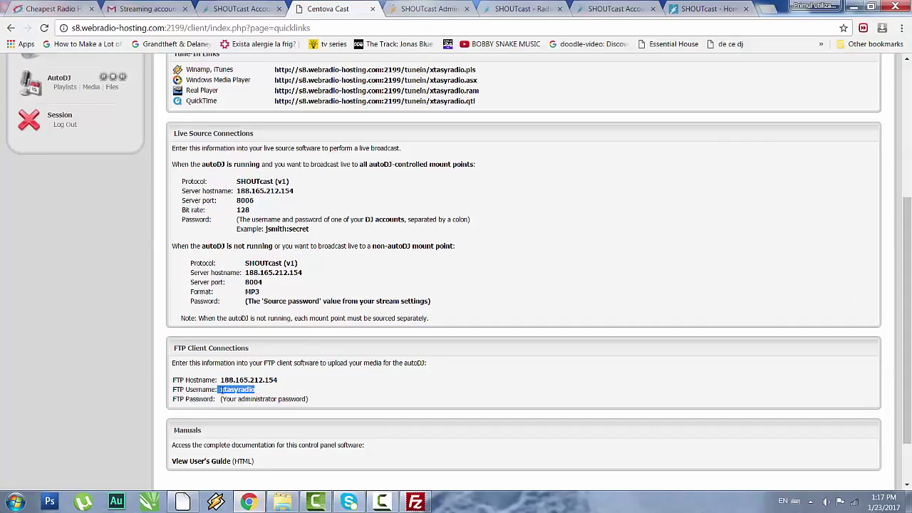
key("ctrl+c")
left_click(414, 501)
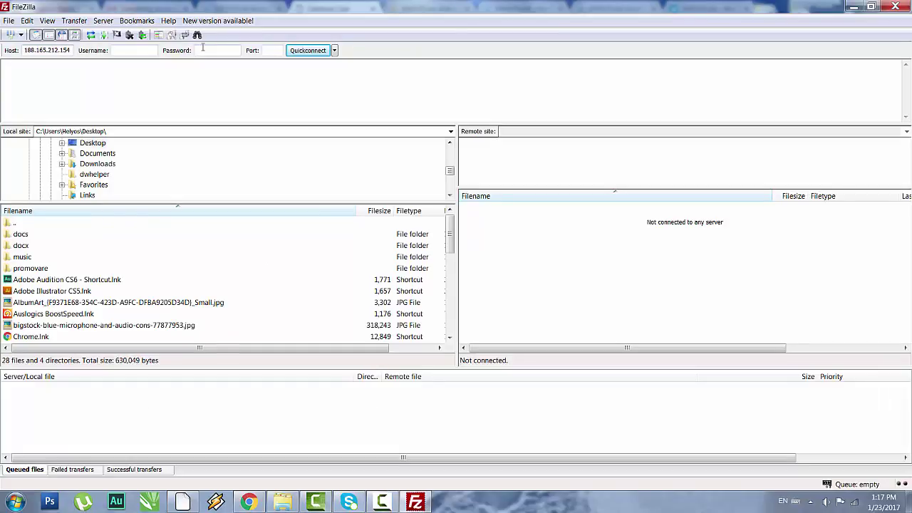
left_click(132, 50)
key("ctrl+v")
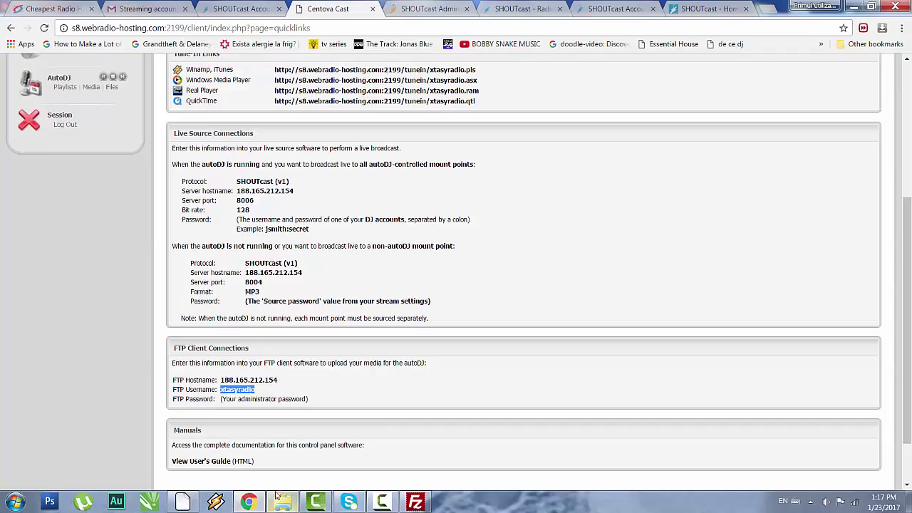
Reveal the administrator password in stream settings and paste it as the FTP password
left_click(249, 501)
scroll(183, 210, "up", 3)
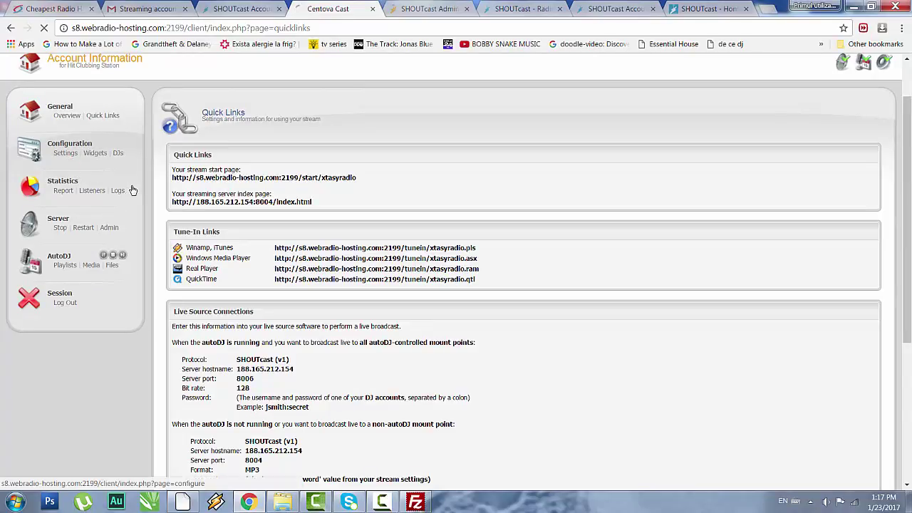
left_click(65, 152)
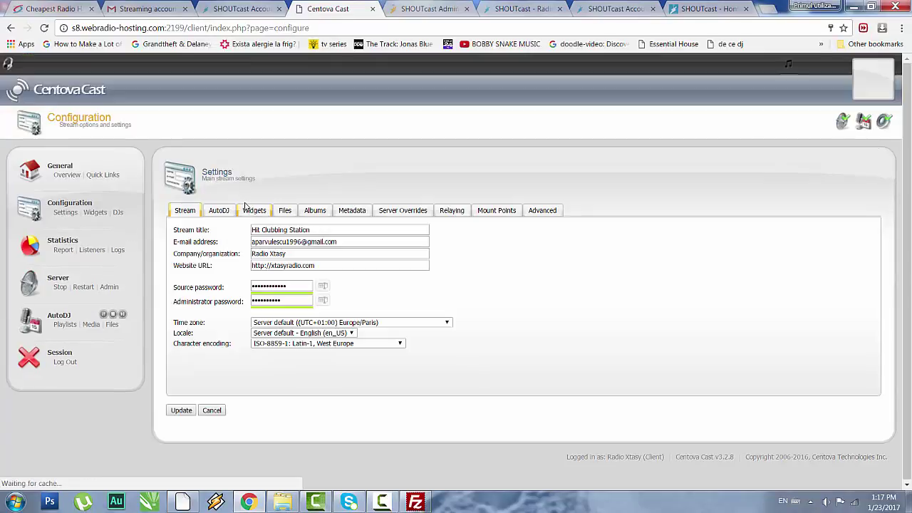
left_click(324, 300)
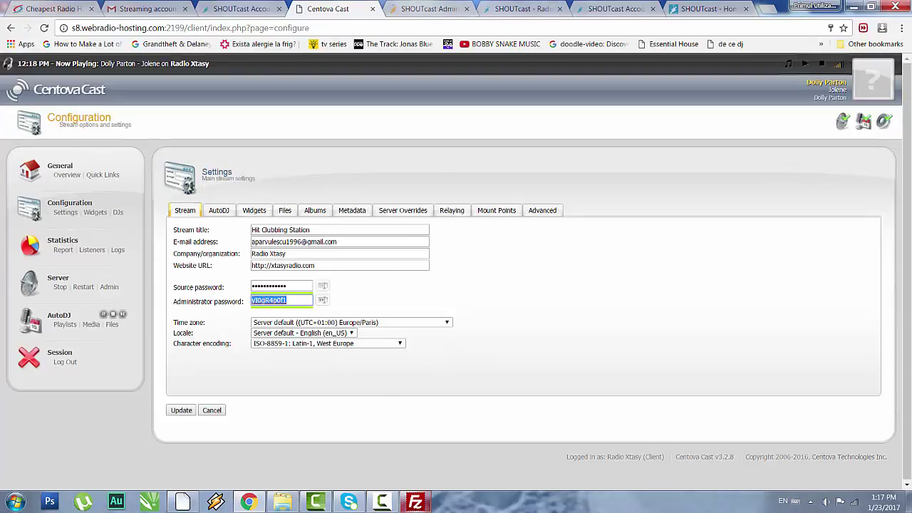
left_click(415, 502)
left_click(225, 52)
key("ctrl+v")
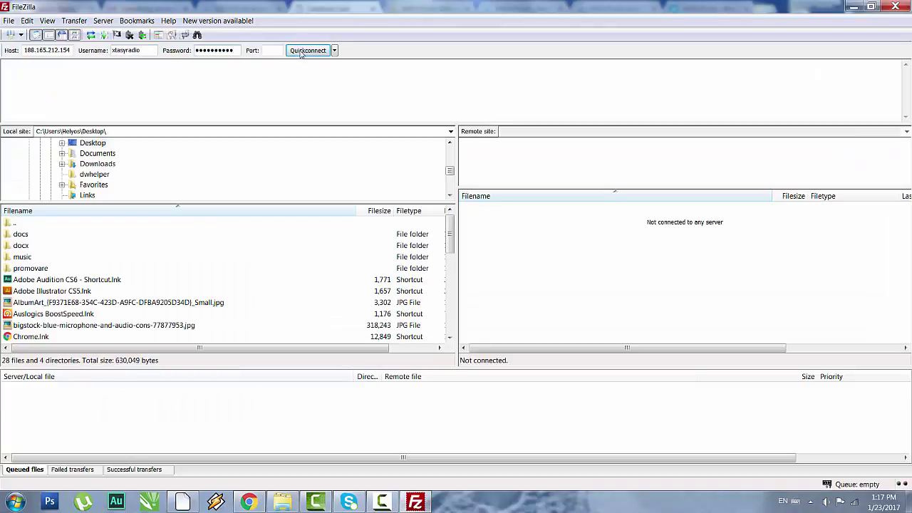
Connect to the FTP server, open media, and delete an accidentally created 'jingles' file
left_click(302, 51)
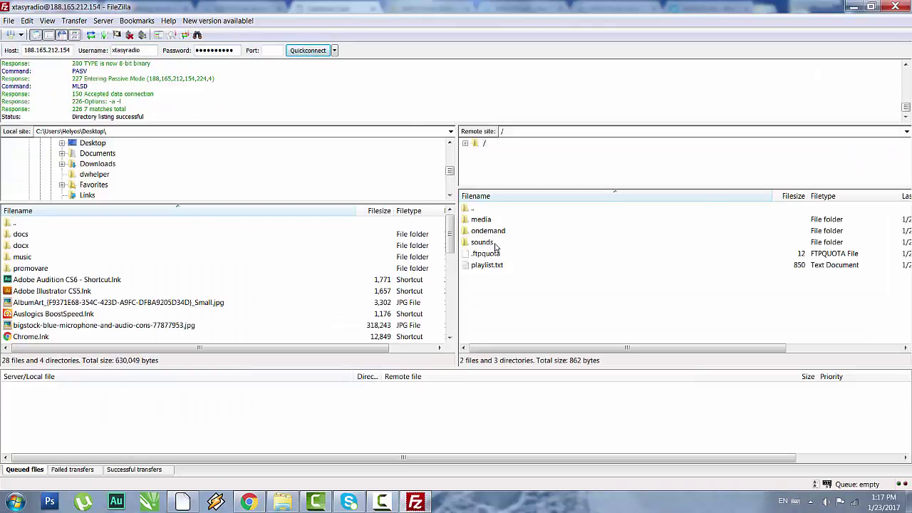
double_click(494, 221)
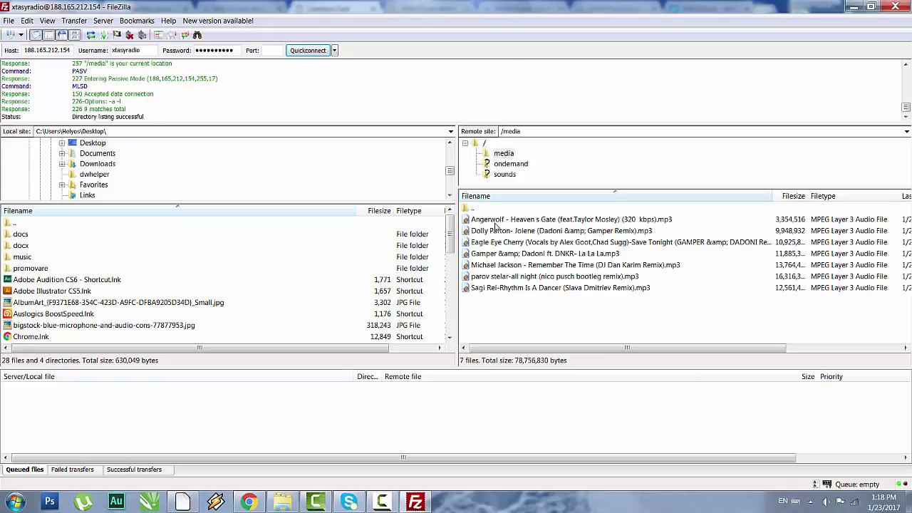
right_click(537, 323)
left_click(591, 386)
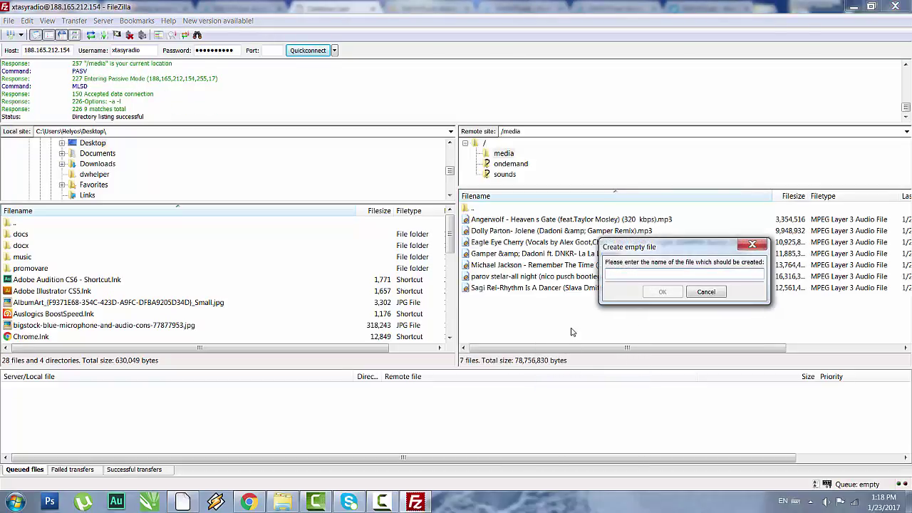
type("jing")
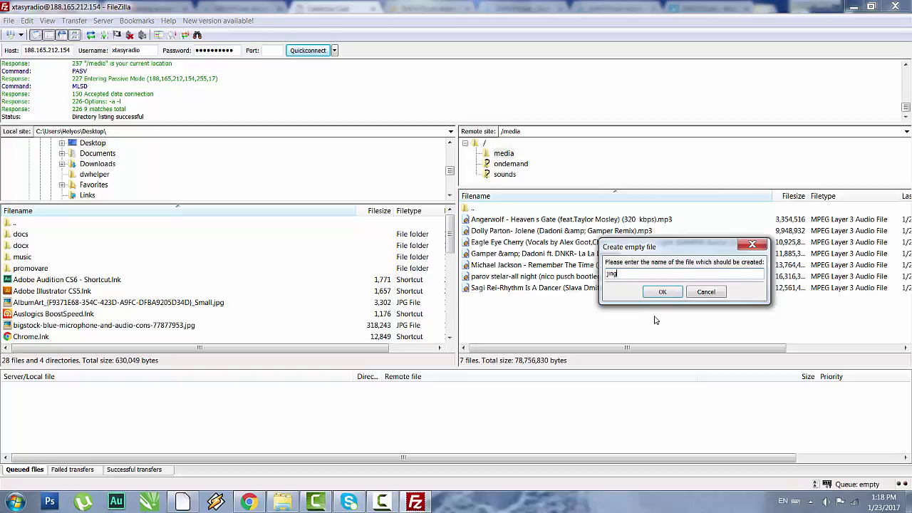
type("les")
key("Return")
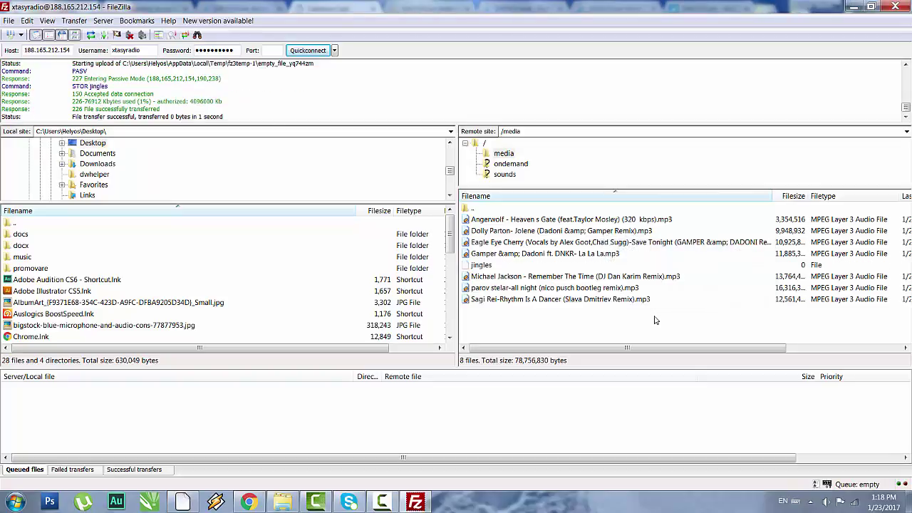
left_click(478, 266)
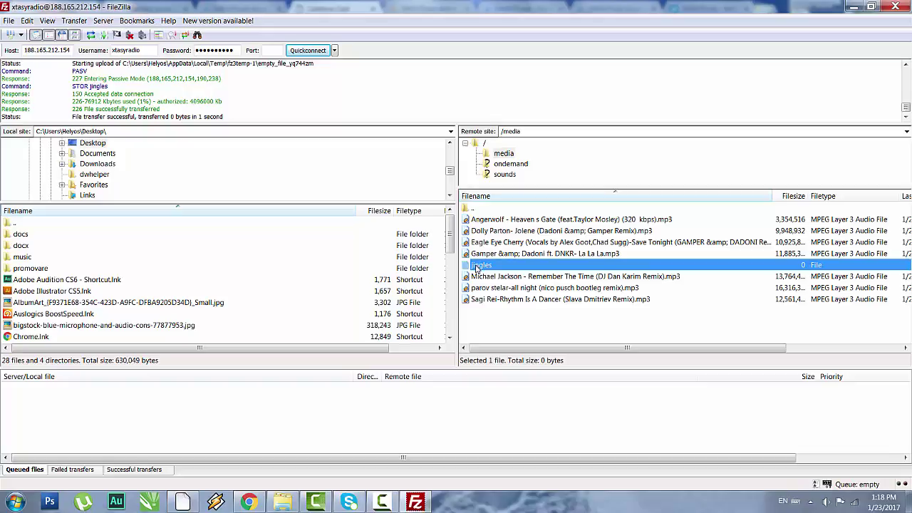
key("Delete")
key("Return")
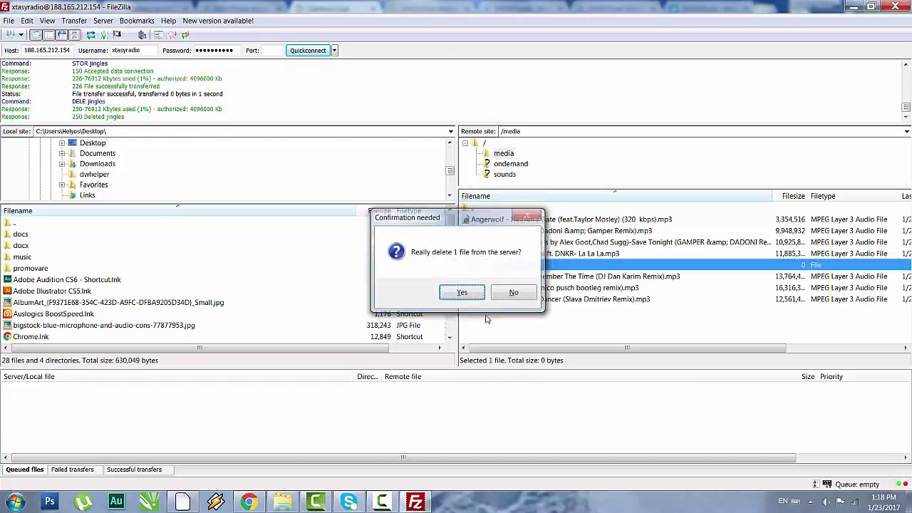
Create a 'jingles' folder, rename it 'more music', and move the Angerwolf track into it
right_click(519, 320)
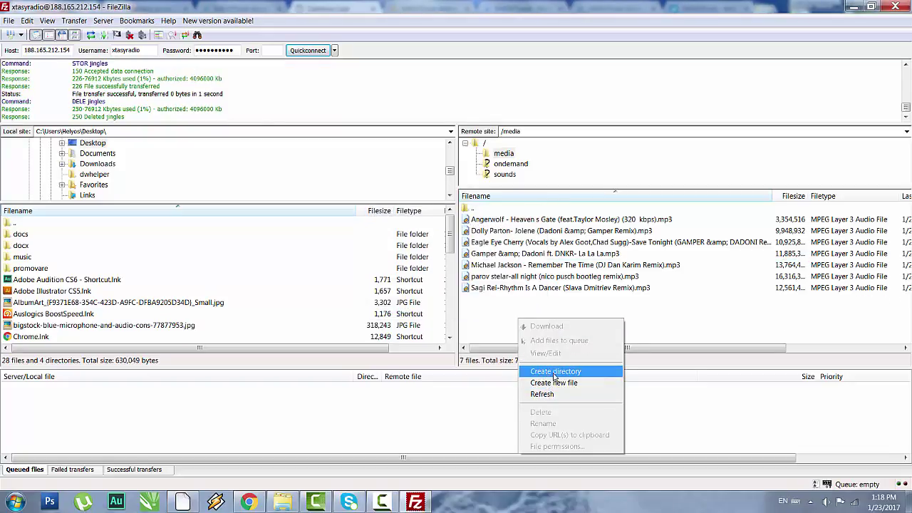
left_click(555, 372)
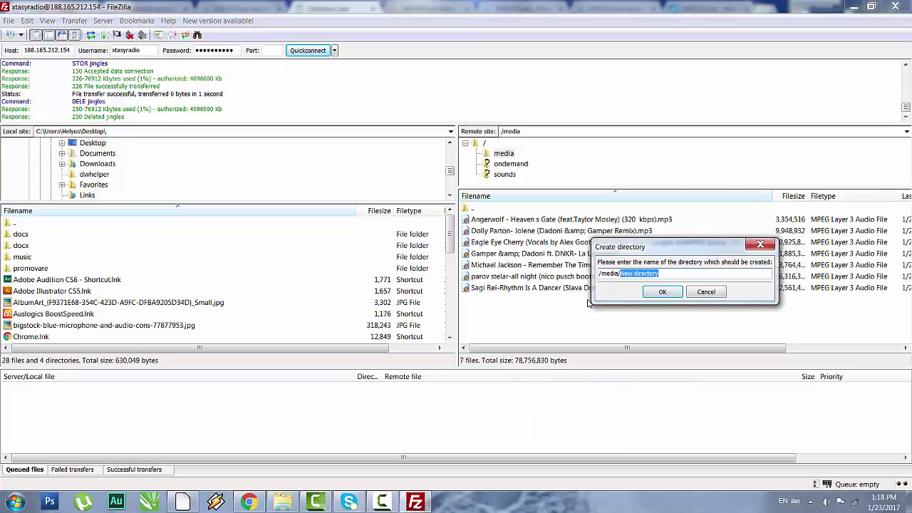
type("jingles")
key("Return")
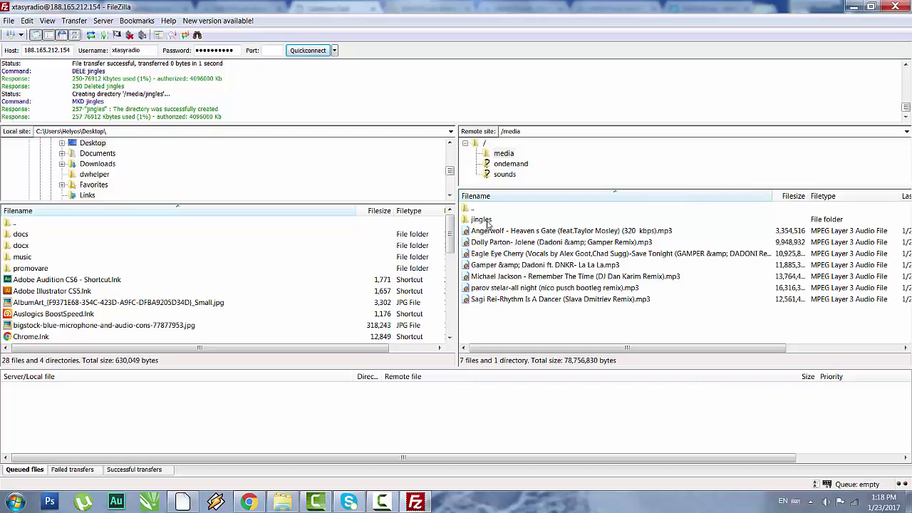
left_click(492, 221)
left_click(495, 223)
type("more")
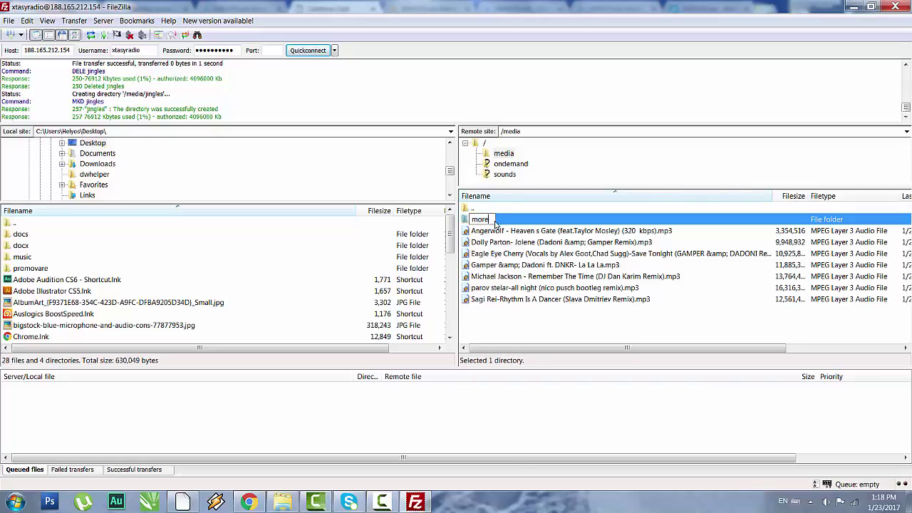
type(" music")
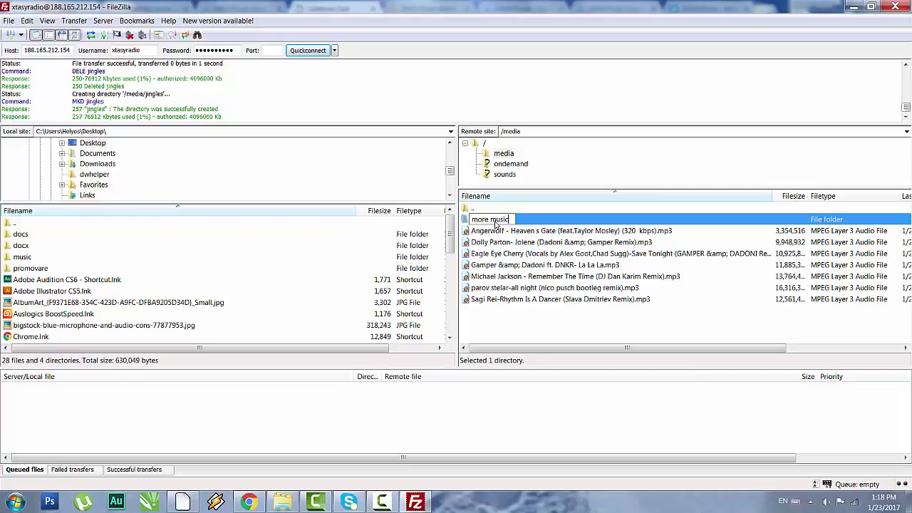
key("Return")
mouse_move(494, 232)
left_mouse_down()
mouse_move(493, 220)
mouse_move(530, 219)
left_mouse_up()
Run a manual media library update and browse the library by folders
left_click(248, 502)
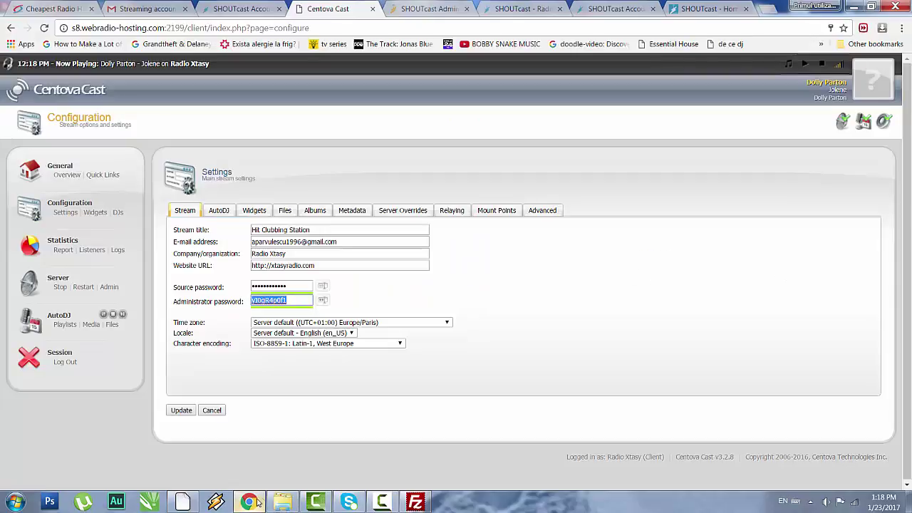
left_click(90, 325)
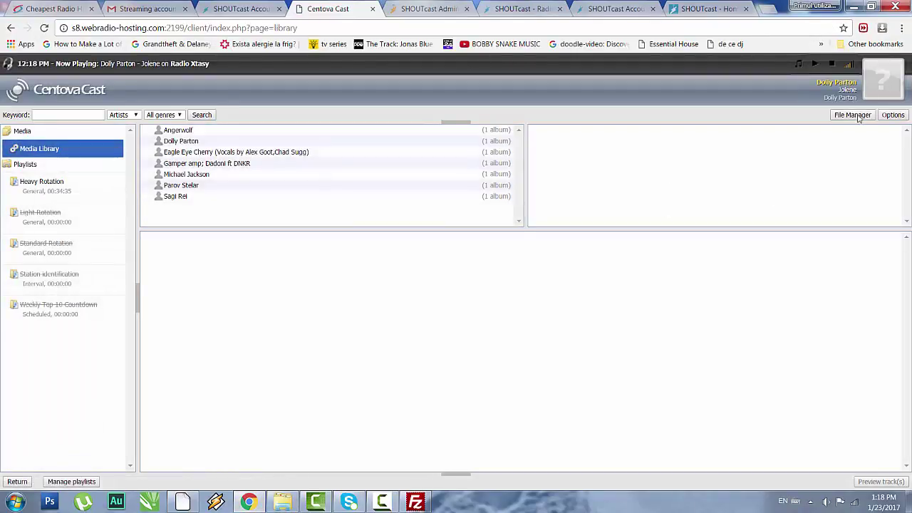
left_click(892, 115)
left_click(860, 157)
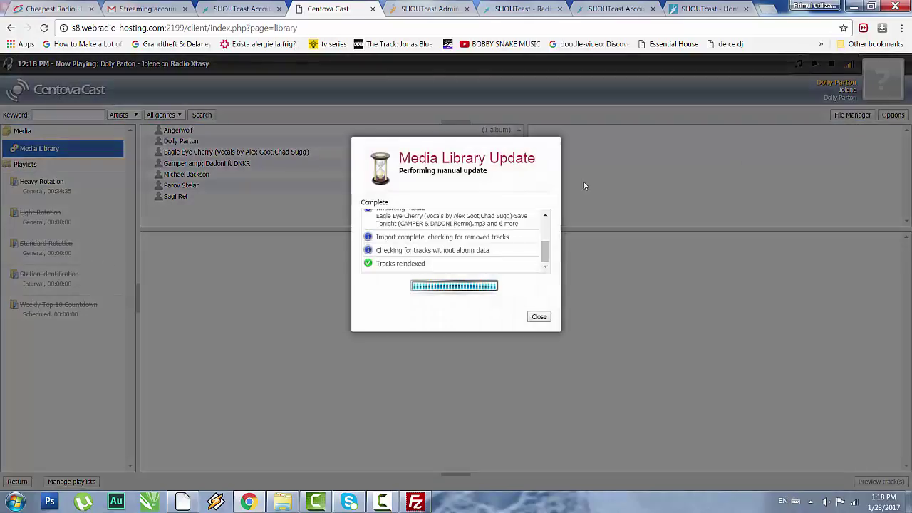
left_click(528, 319)
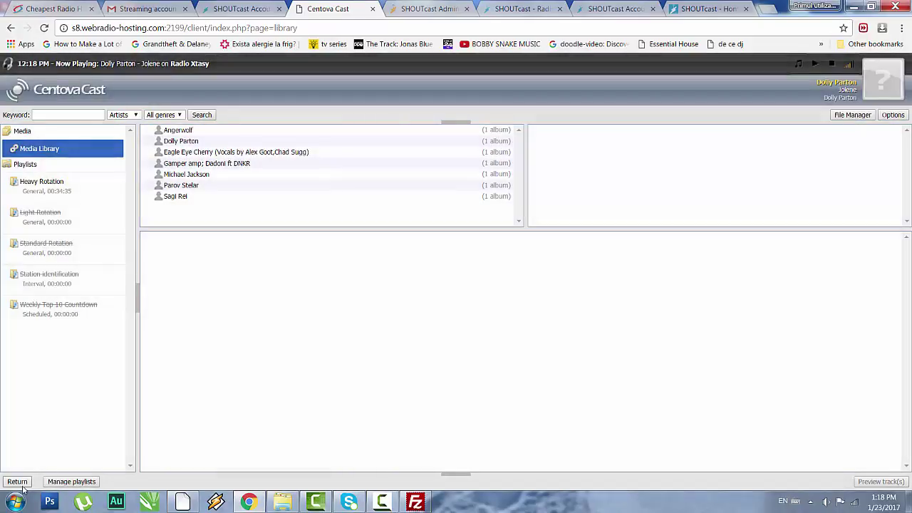
left_click(893, 115)
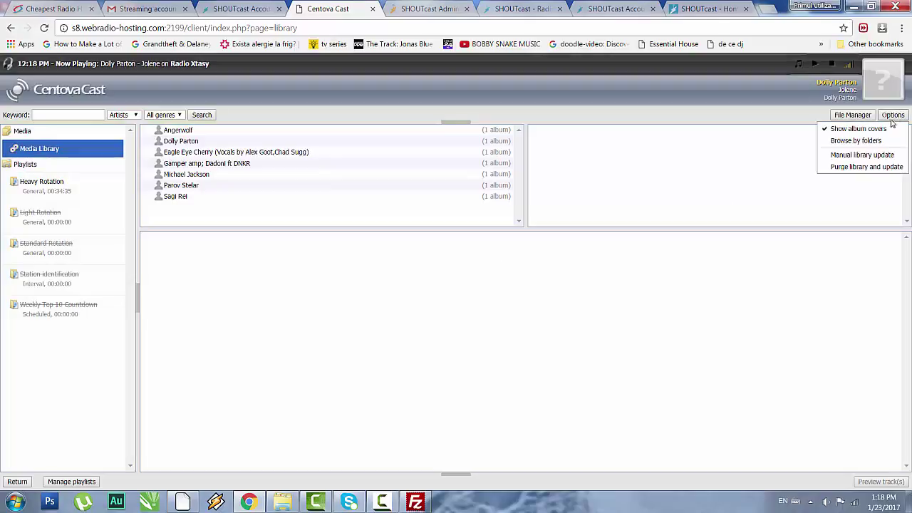
left_click(867, 141)
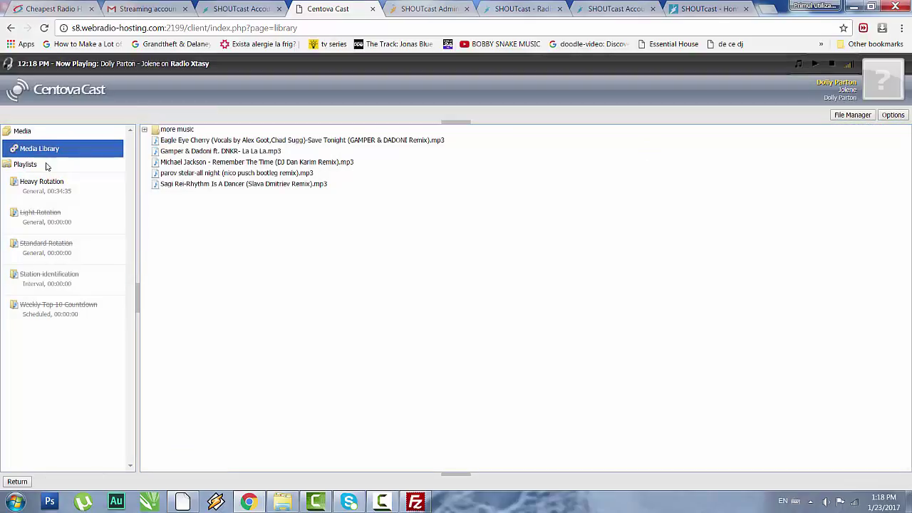
Remove all five tracks from the Heavy Rotation playlist and save it
left_click(50, 185)
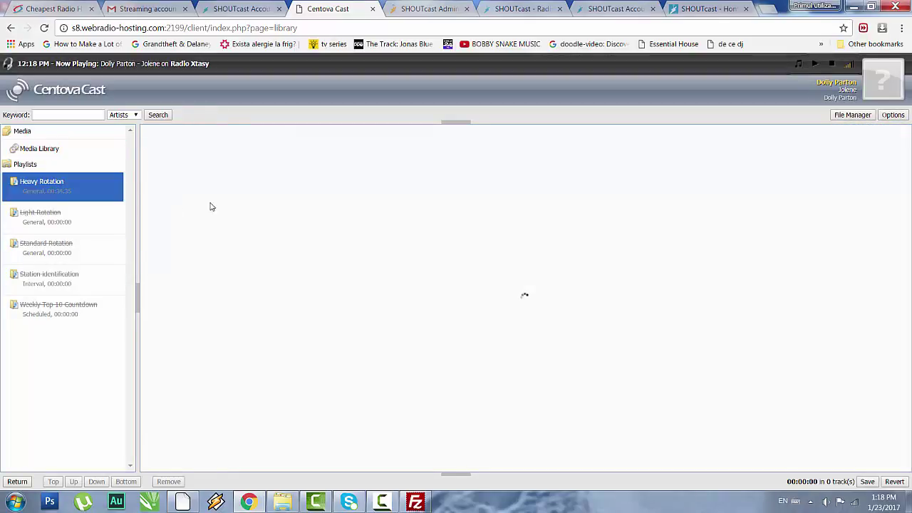
left_click(231, 131)
left_click(233, 176, "shift")
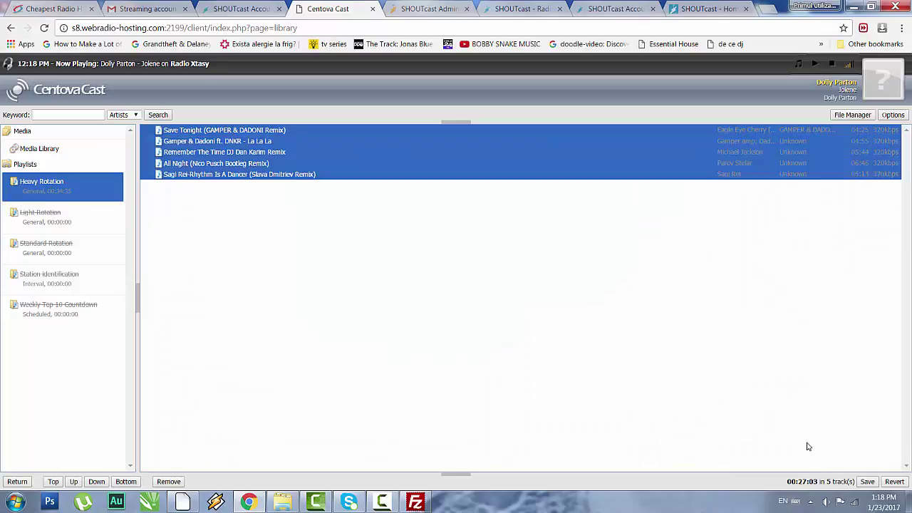
left_click(169, 482)
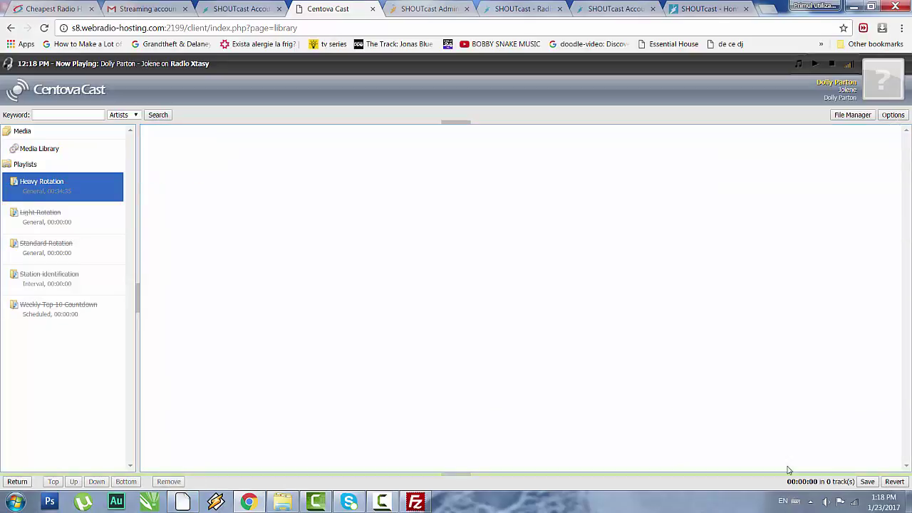
left_click(867, 482)
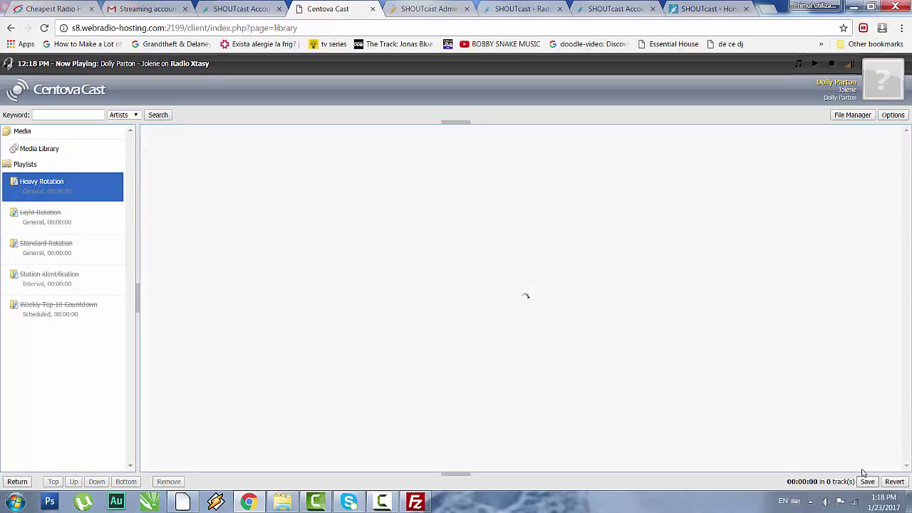
Add the five library files and the 'more music' folder to Heavy Rotation
left_click(42, 149)
left_click(184, 140)
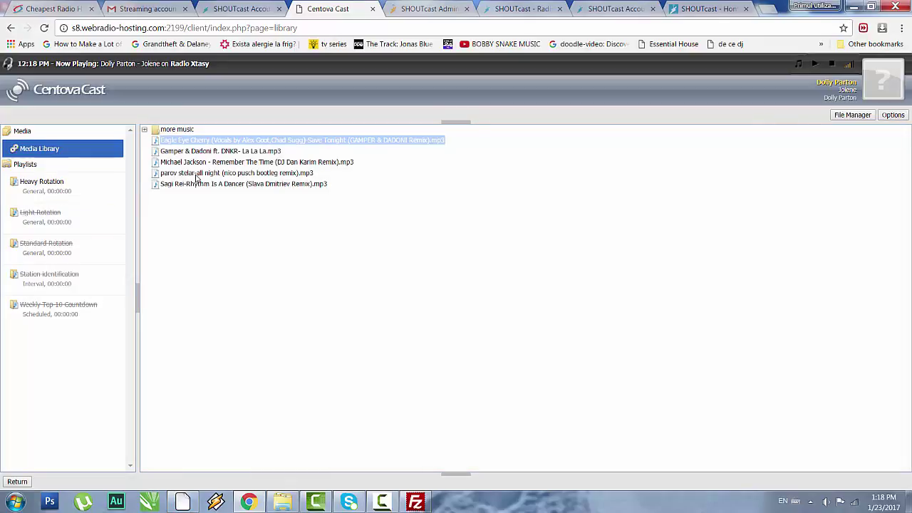
left_click(195, 183, "shift")
mouse_move(191, 173)
left_mouse_down()
mouse_move(66, 176)
mouse_move(28, 186)
left_mouse_up()
left_click(194, 134)
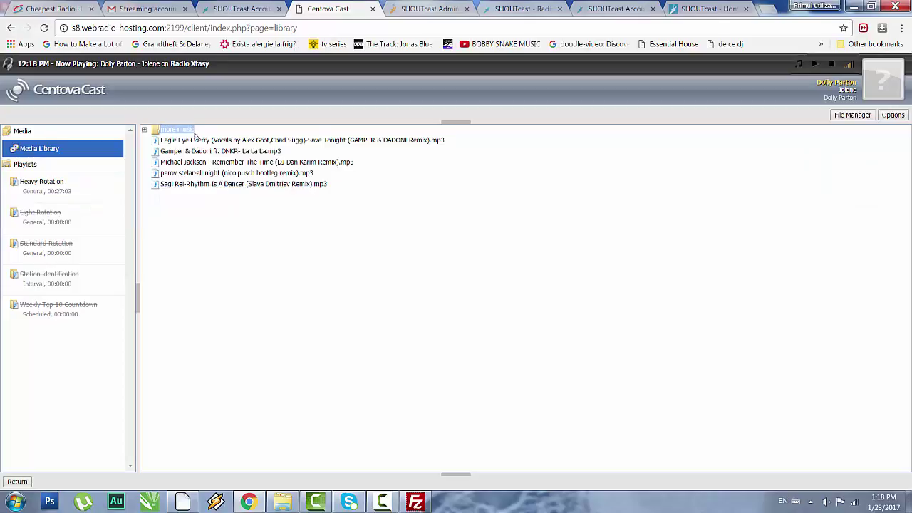
left_click_drag(172, 134, 68, 182)
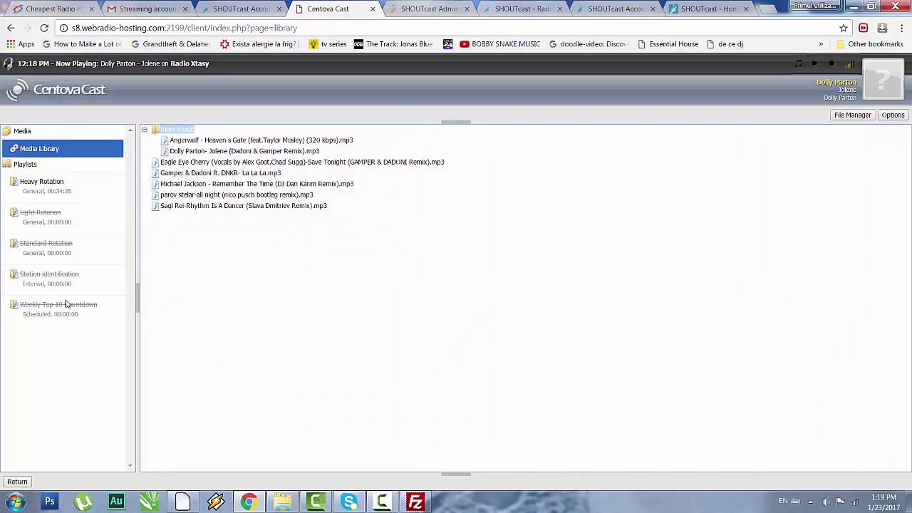
Return to the Account Overview and play the live stream from the top player bar
left_click(17, 482)
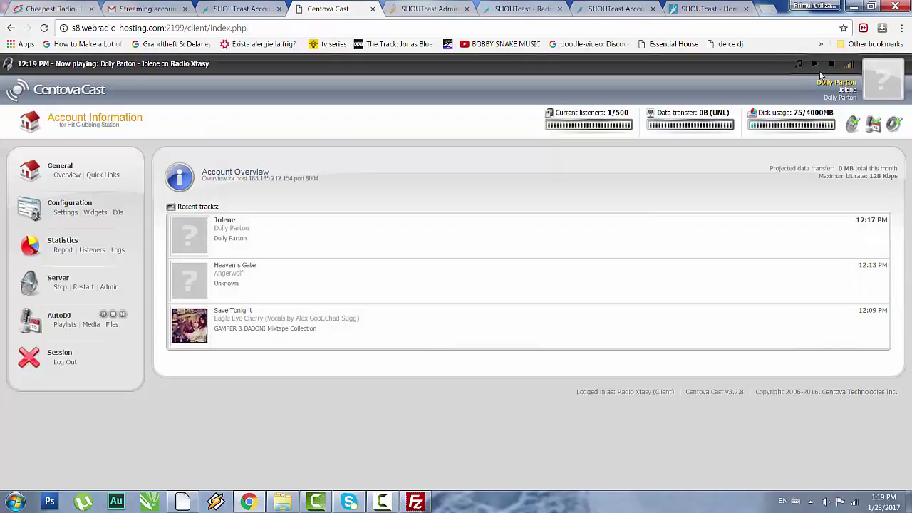
left_click(816, 65)
left_click_drag(611, 112, 594, 113)
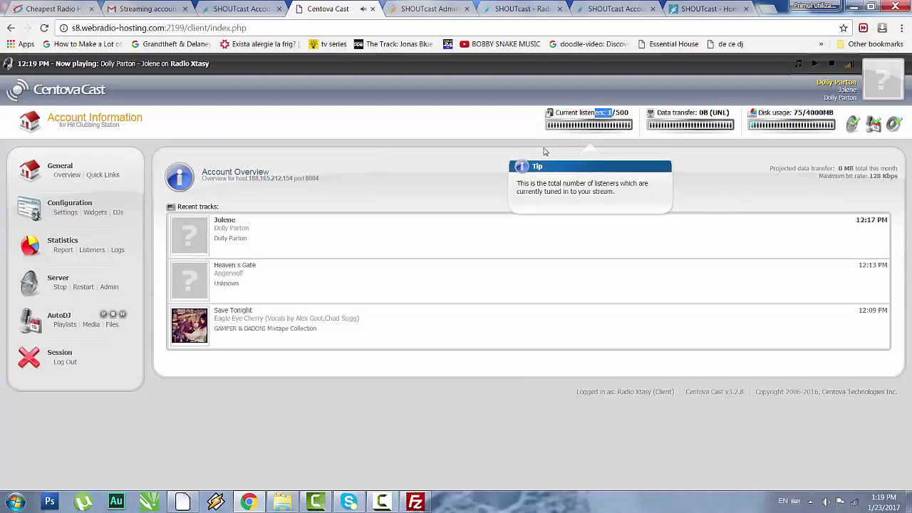